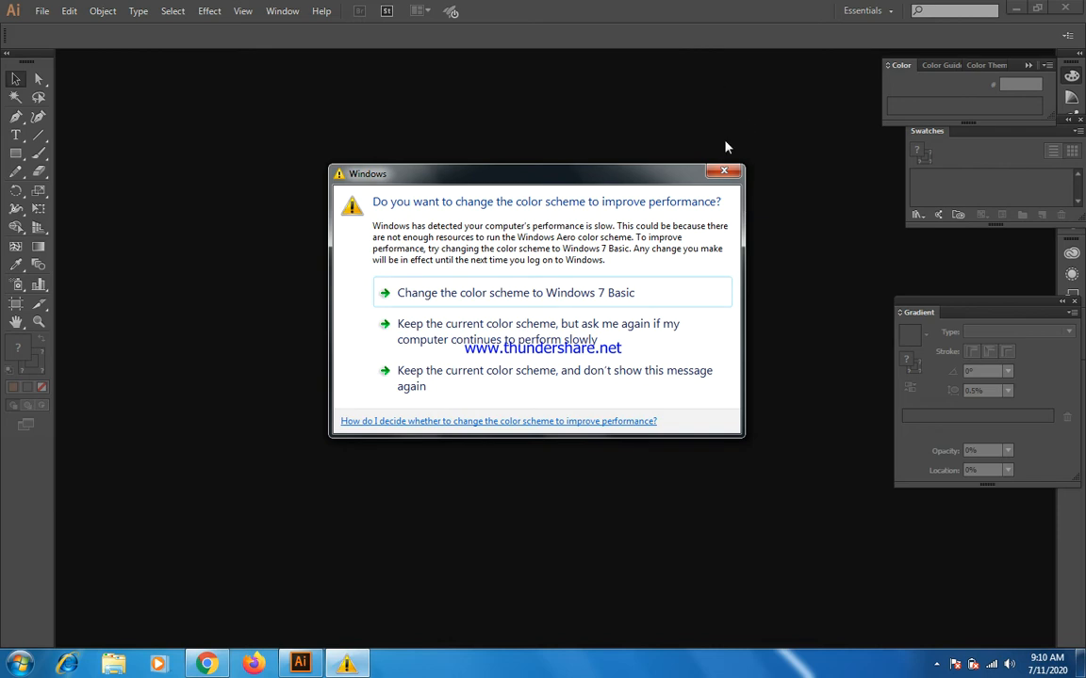
Step: Dismiss the Windows color scheme prompt and close the floating Color, Swatches and Gradient panels
{"action": "left_click", "coordinate": [719, 171]}
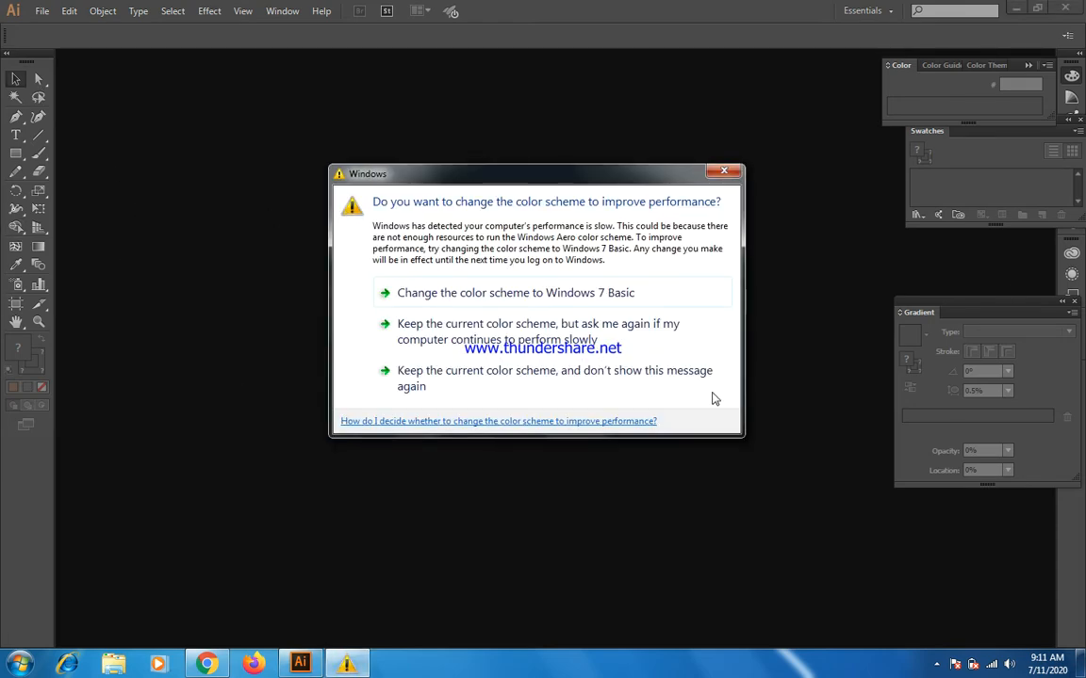
{"action": "left_click", "coordinate": [724, 173]}
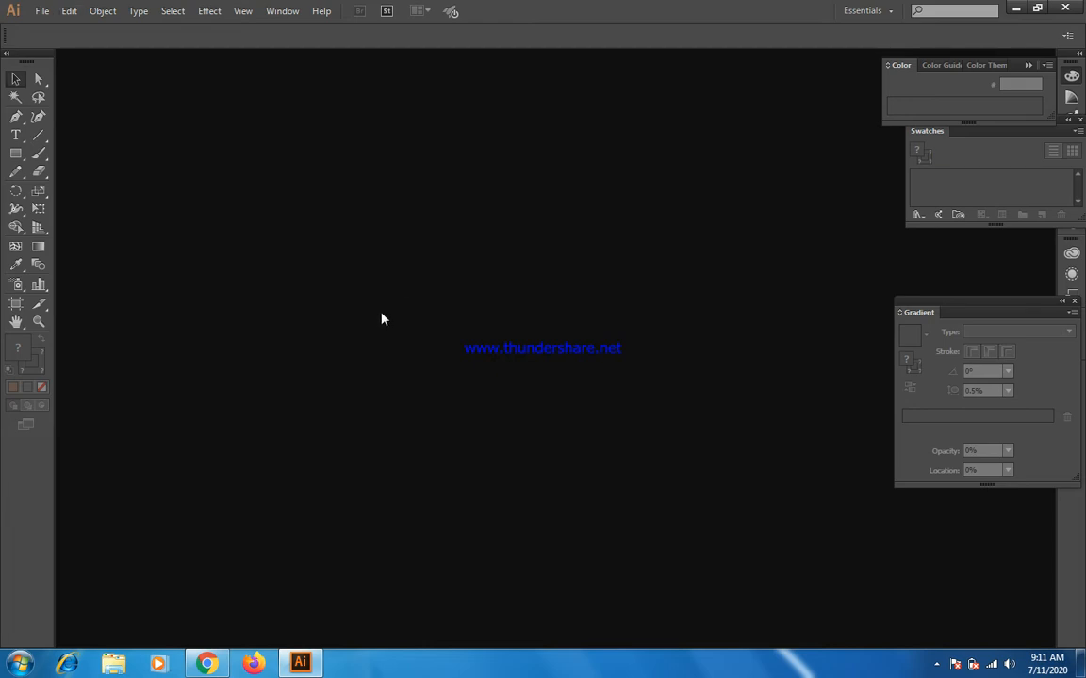
{"action": "left_click", "coordinate": [1028, 66]}
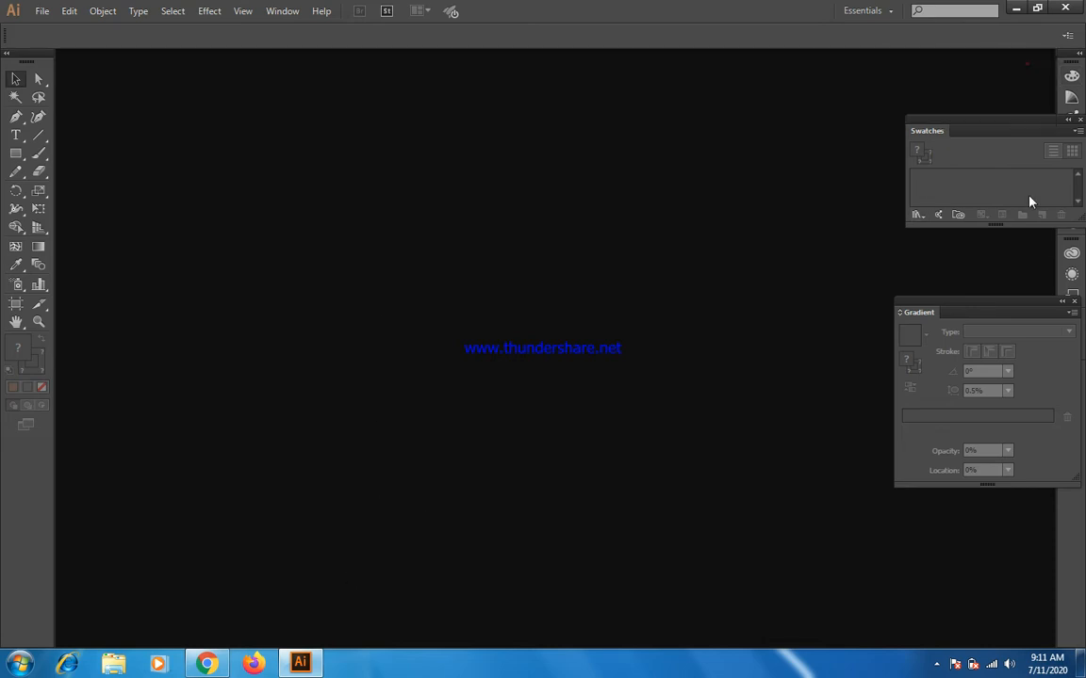
{"action": "left_click", "coordinate": [1079, 120]}
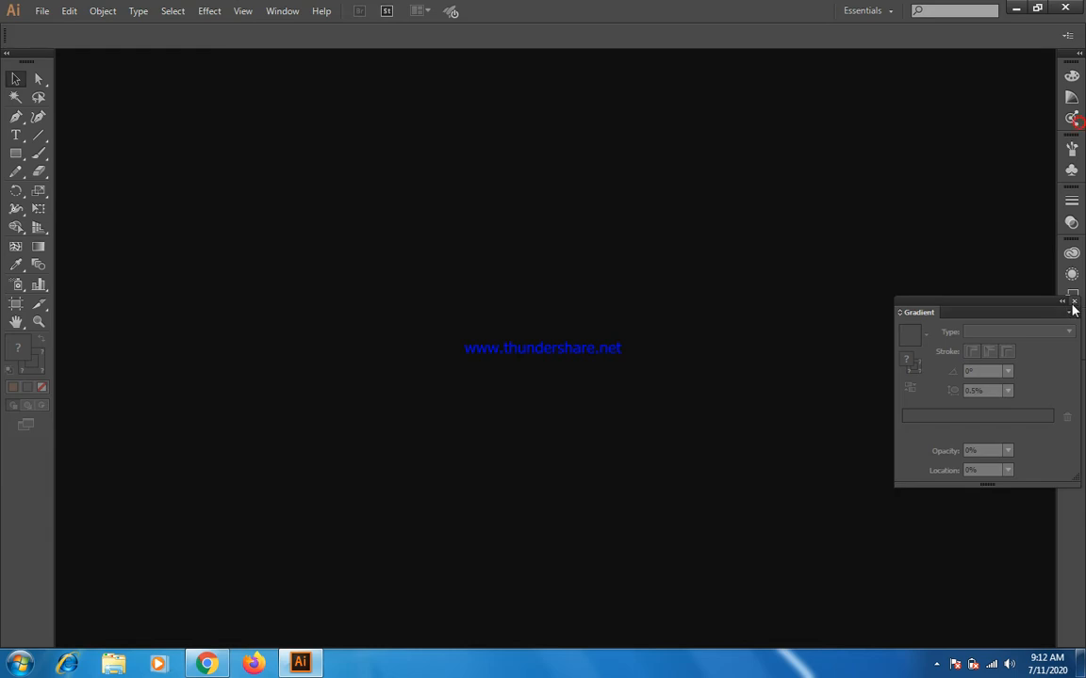
{"action": "left_click", "coordinate": [1074, 301]}
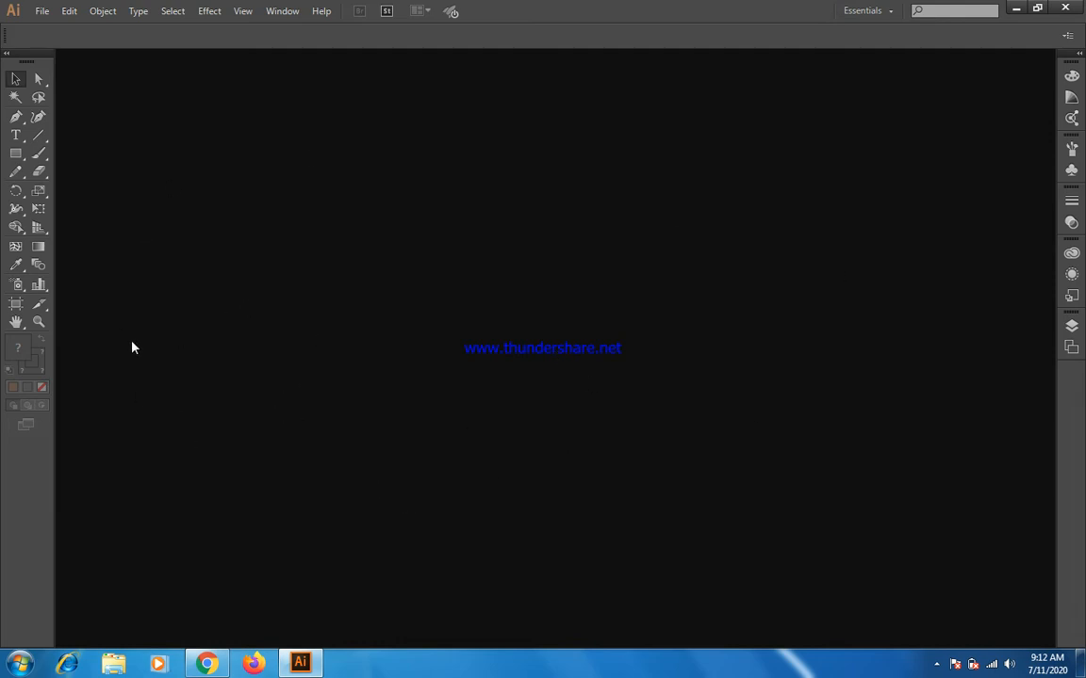
{"action": "left_click", "coordinate": [16, 116]}
{"action": "left_click", "coordinate": [257, 115]}
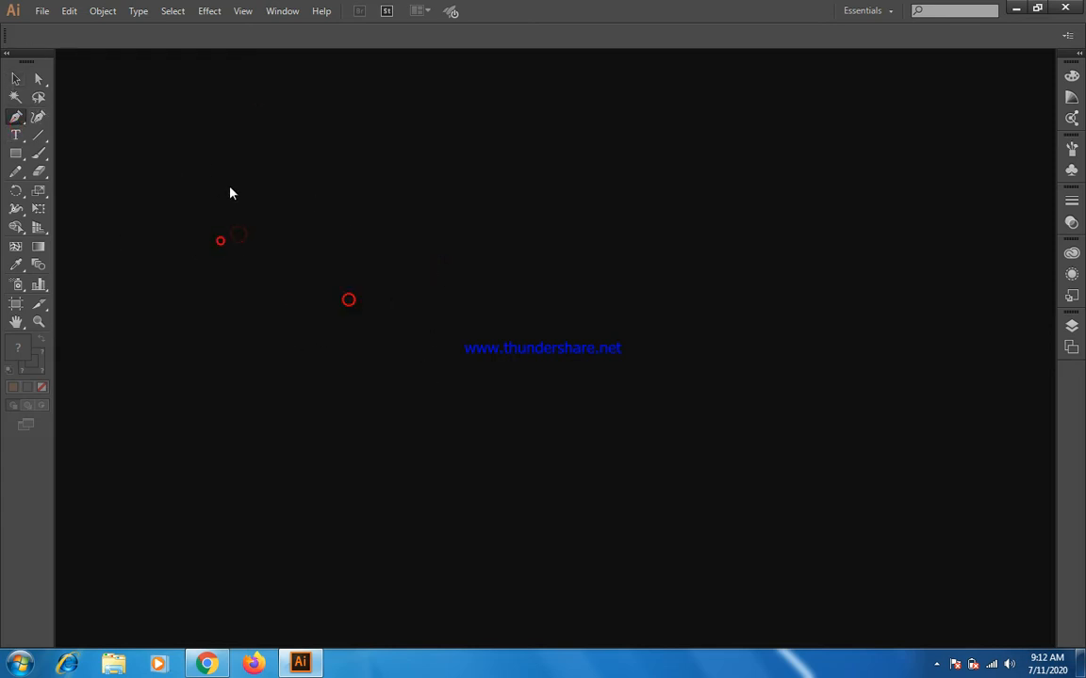
Step: Start a new document, try the Print profile and set the profile back to Basic RGB
{"action": "left_click", "coordinate": [45, 14]}
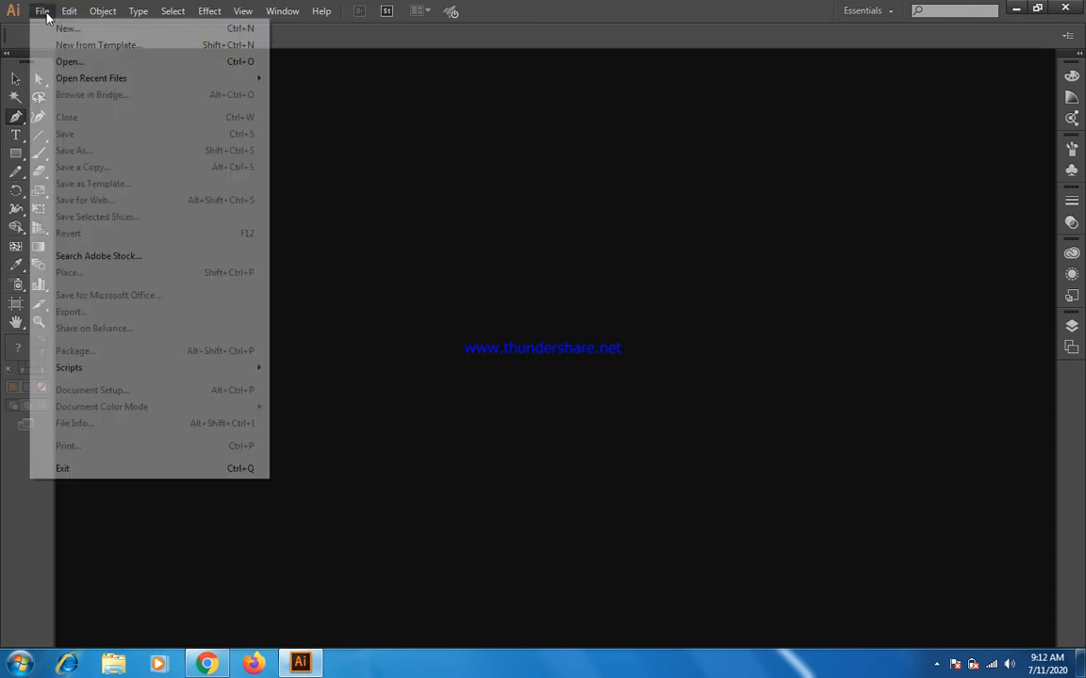
{"action": "left_click", "coordinate": [64, 28]}
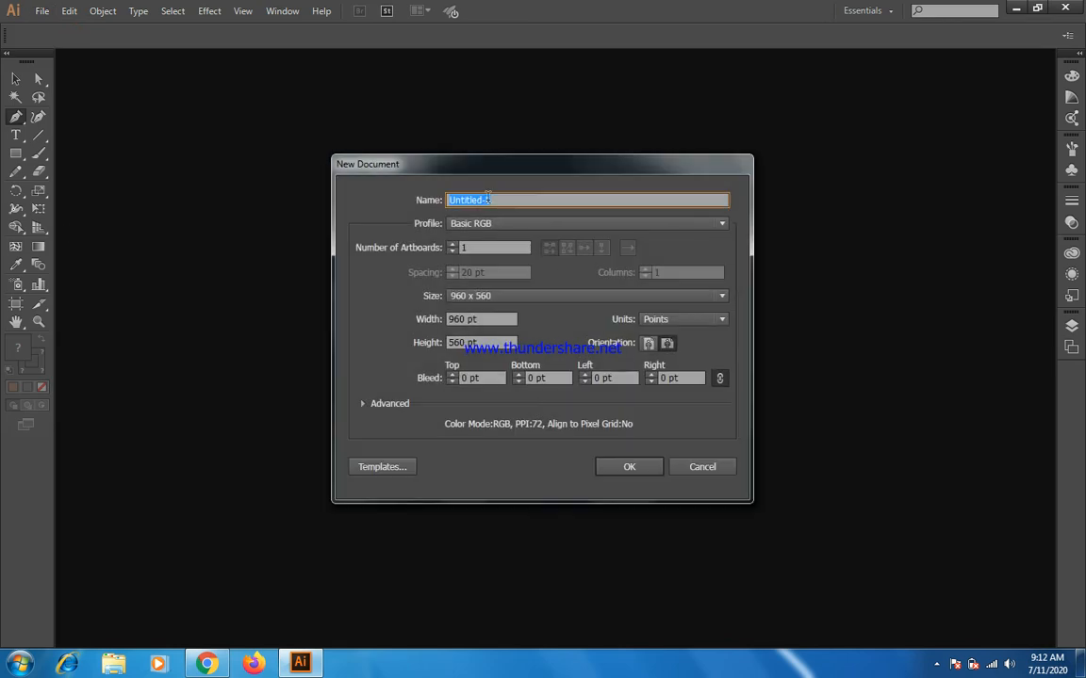
{"action": "left_click", "coordinate": [509, 222]}
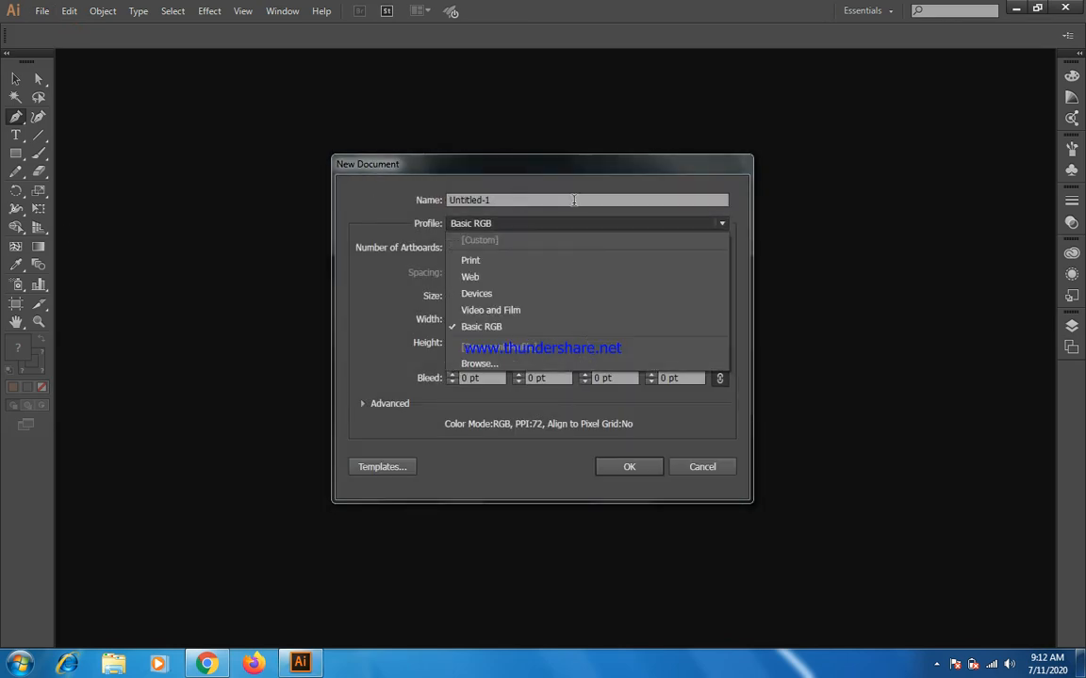
{"action": "left_click", "coordinate": [554, 259]}
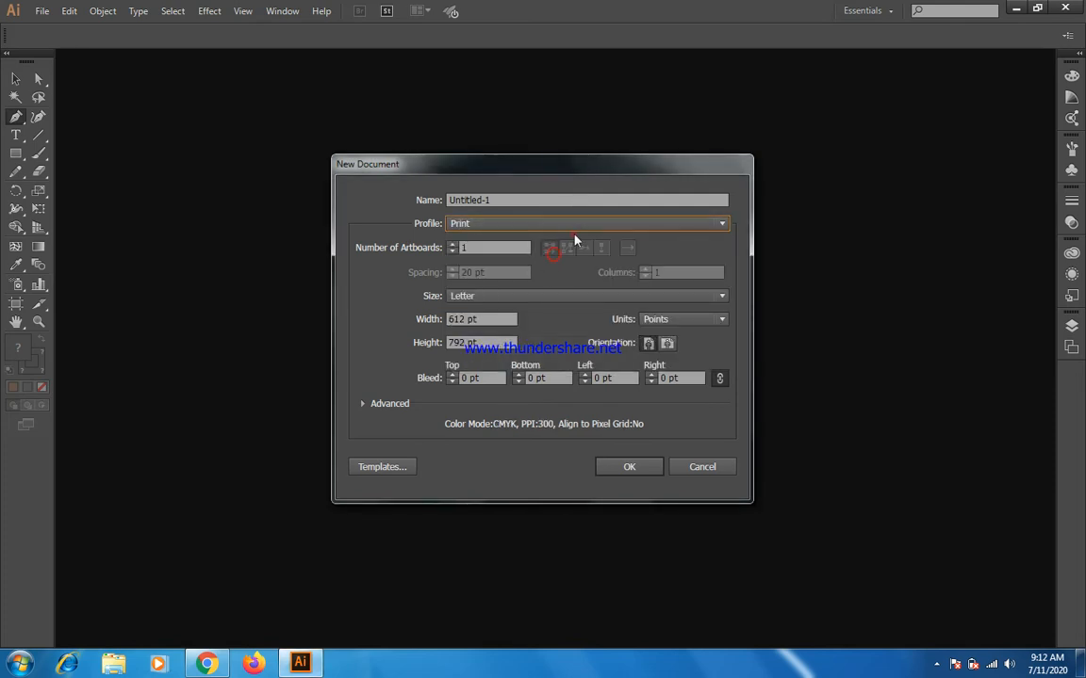
{"action": "left_click", "coordinate": [573, 227]}
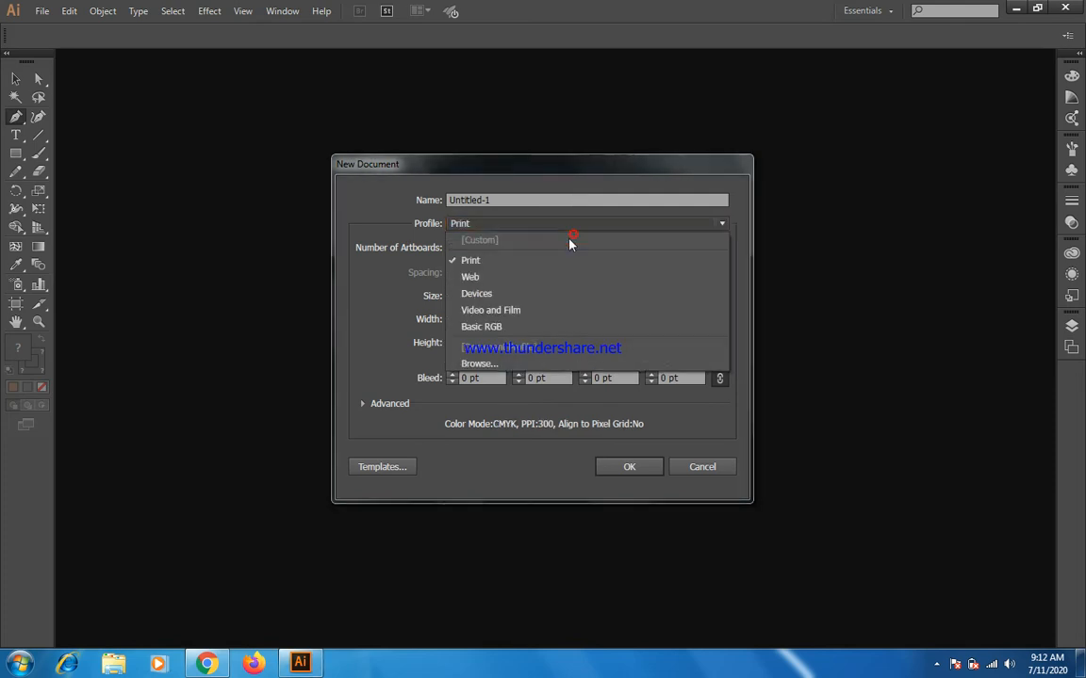
{"action": "left_click", "coordinate": [528, 327]}
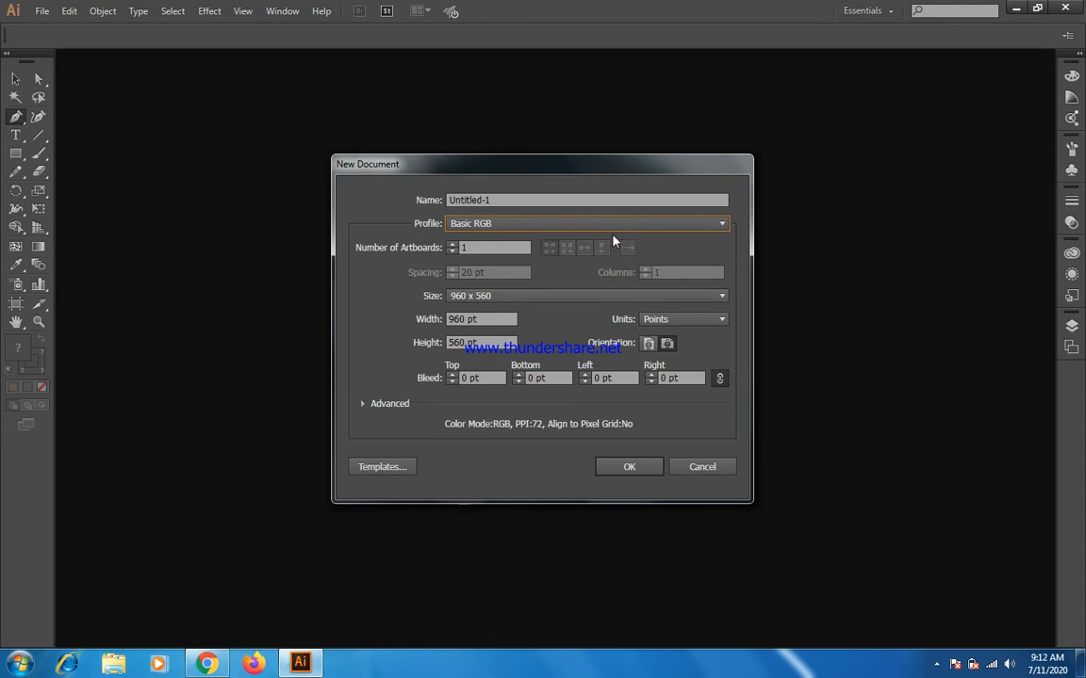
Step: Create the document at 960 x 560 with units in pixels and portrait orientation
{"action": "left_click", "coordinate": [718, 298]}
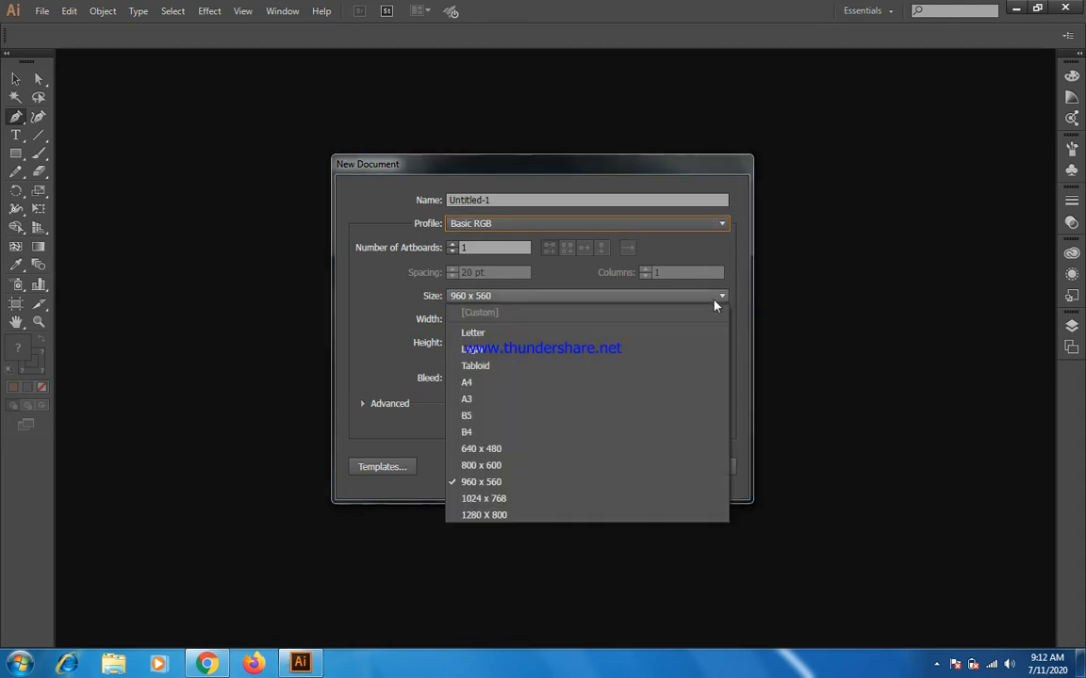
{"action": "left_click", "coordinate": [525, 484]}
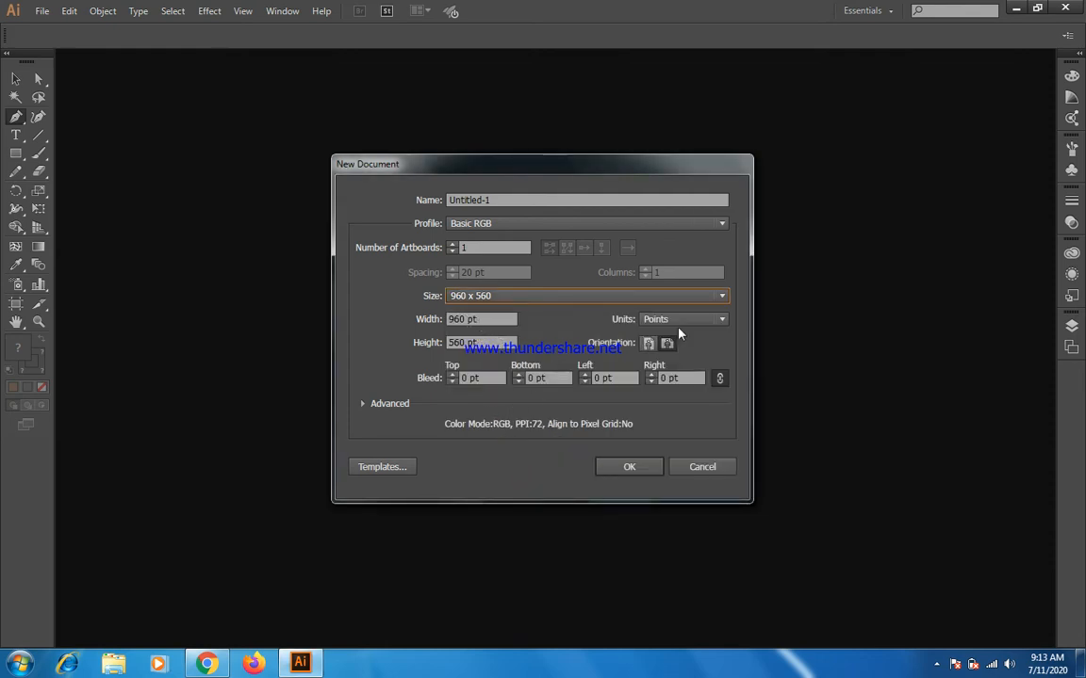
{"action": "left_click", "coordinate": [714, 318]}
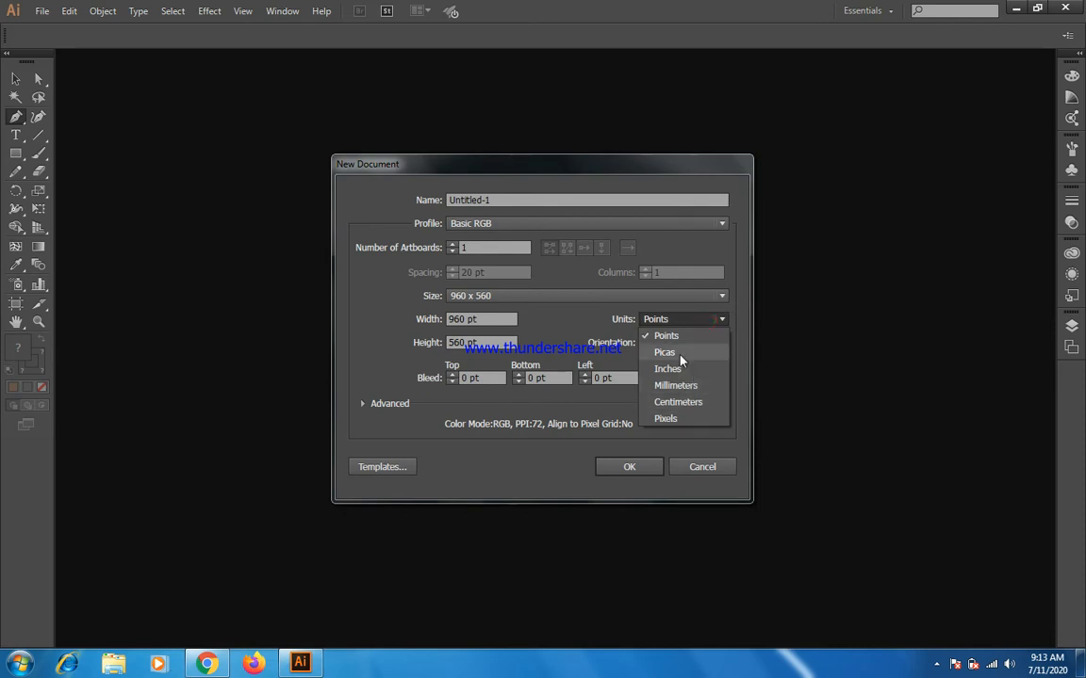
{"action": "left_click", "coordinate": [665, 418]}
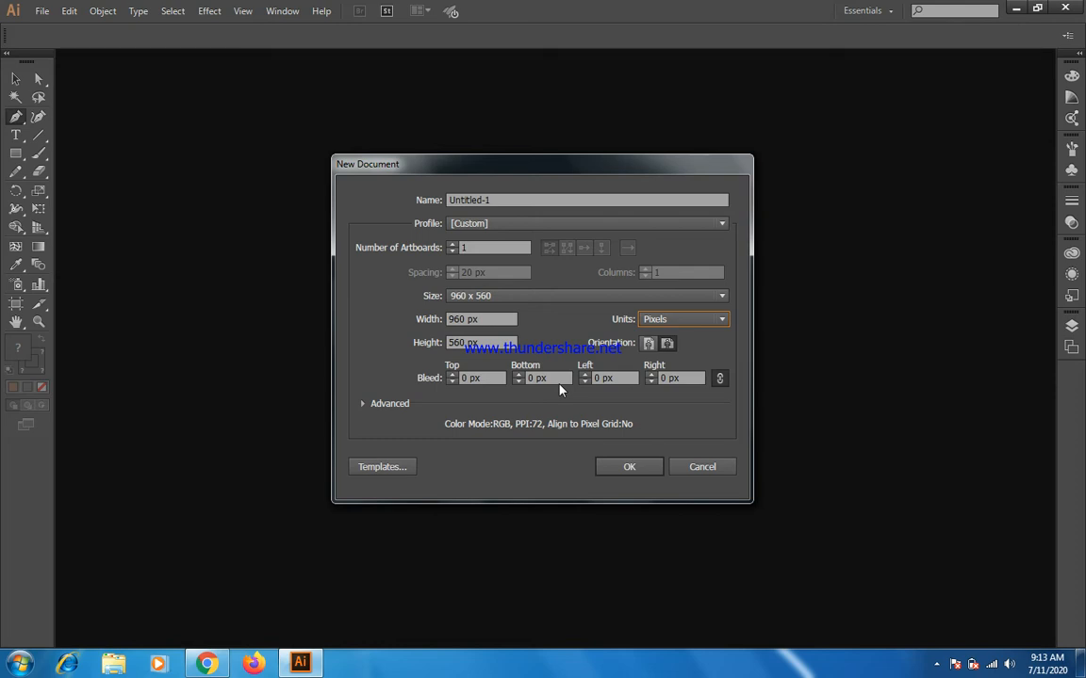
{"action": "left_click", "coordinate": [669, 346]}
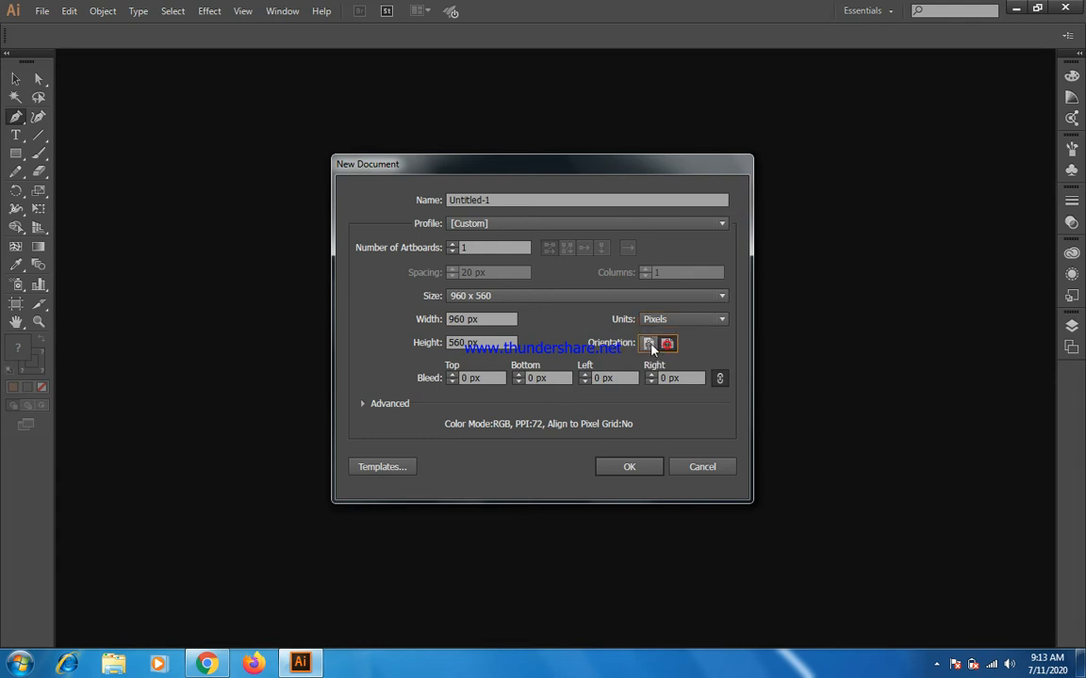
{"action": "left_click", "coordinate": [649, 345]}
{"action": "left_click", "coordinate": [628, 469]}
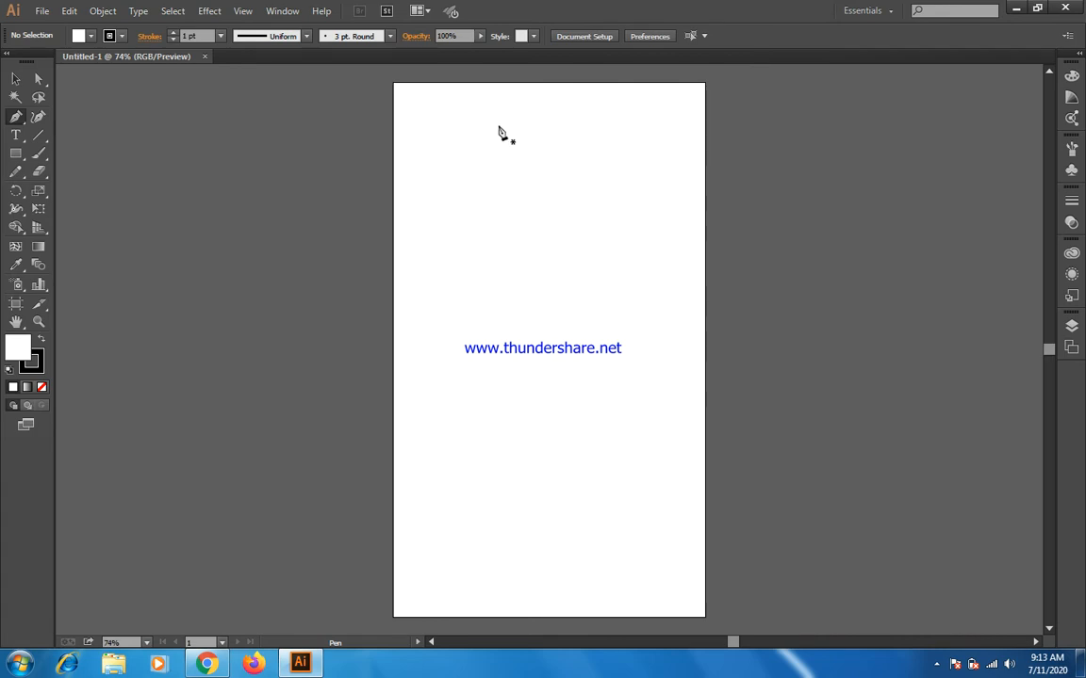
Step: Create a second document with the same 960 x 560 pixel size but landscape orientation
{"action": "left_click", "coordinate": [43, 10]}
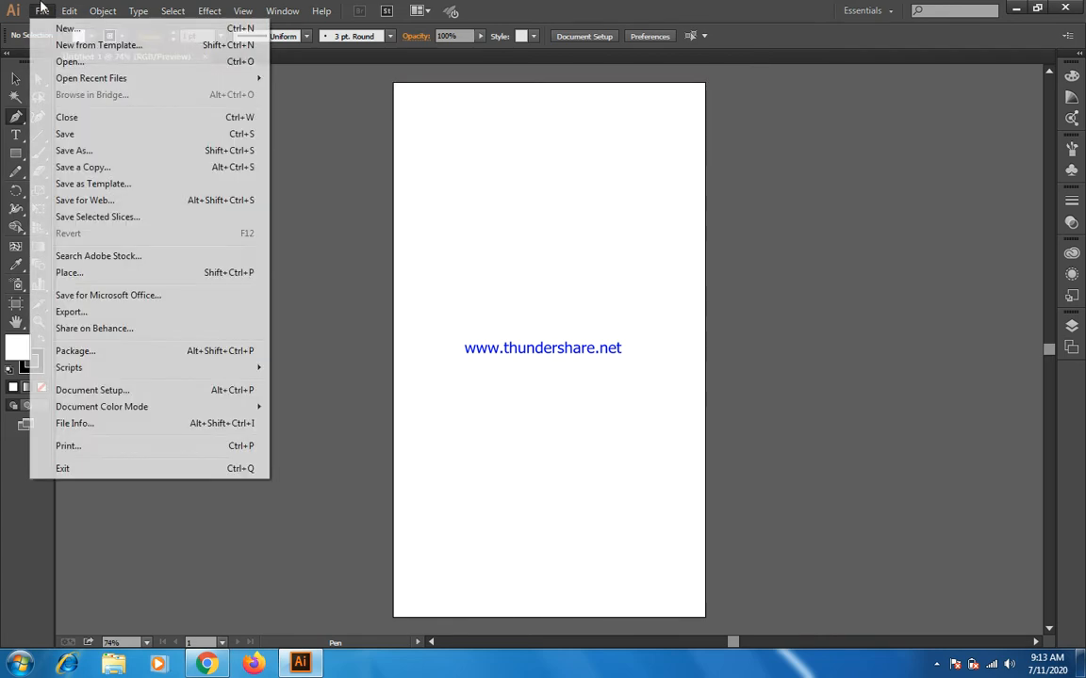
{"action": "left_click", "coordinate": [349, 133]}
{"action": "left_click", "coordinate": [348, 134]}
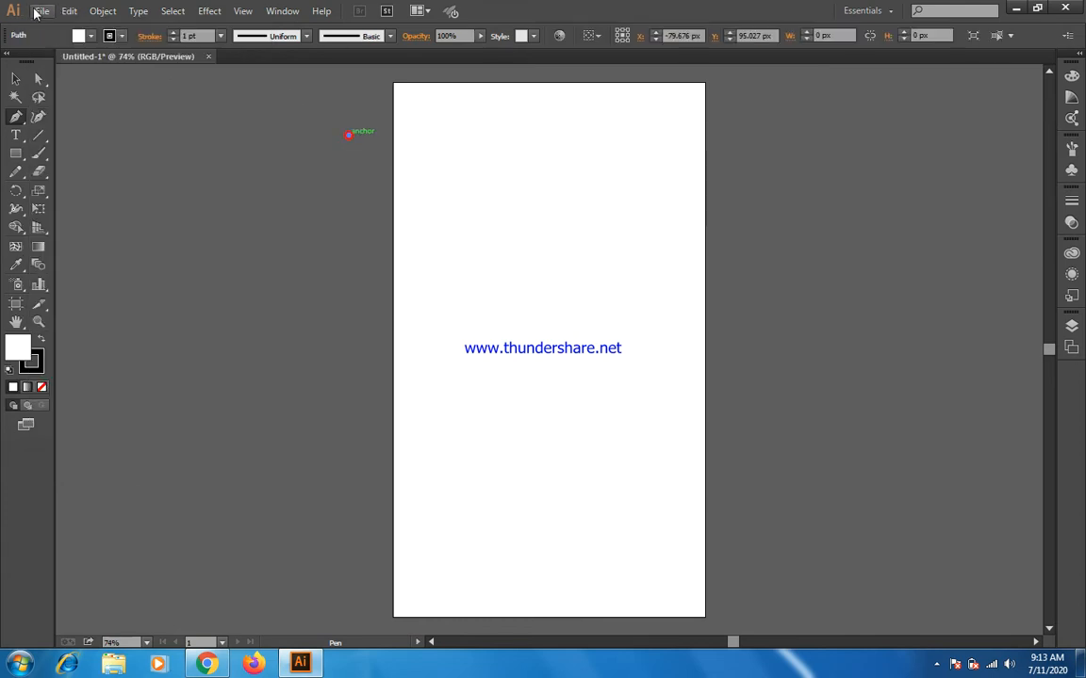
{"action": "left_click", "coordinate": [42, 10]}
{"action": "left_click", "coordinate": [66, 28]}
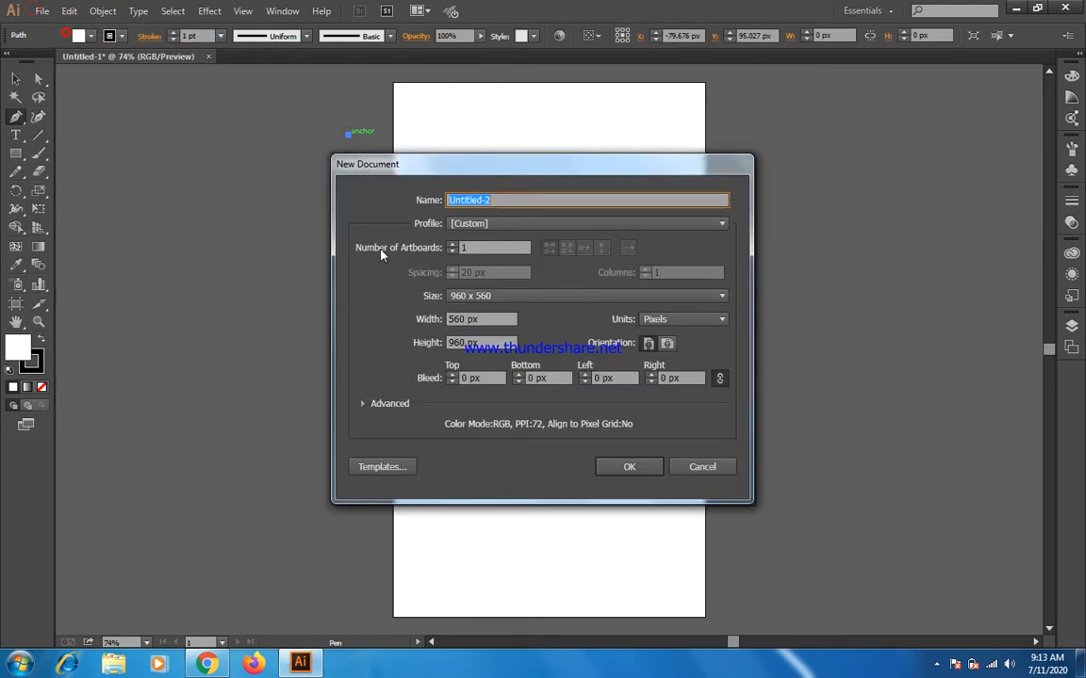
{"action": "left_click", "coordinate": [668, 344]}
{"action": "left_click", "coordinate": [634, 465]}
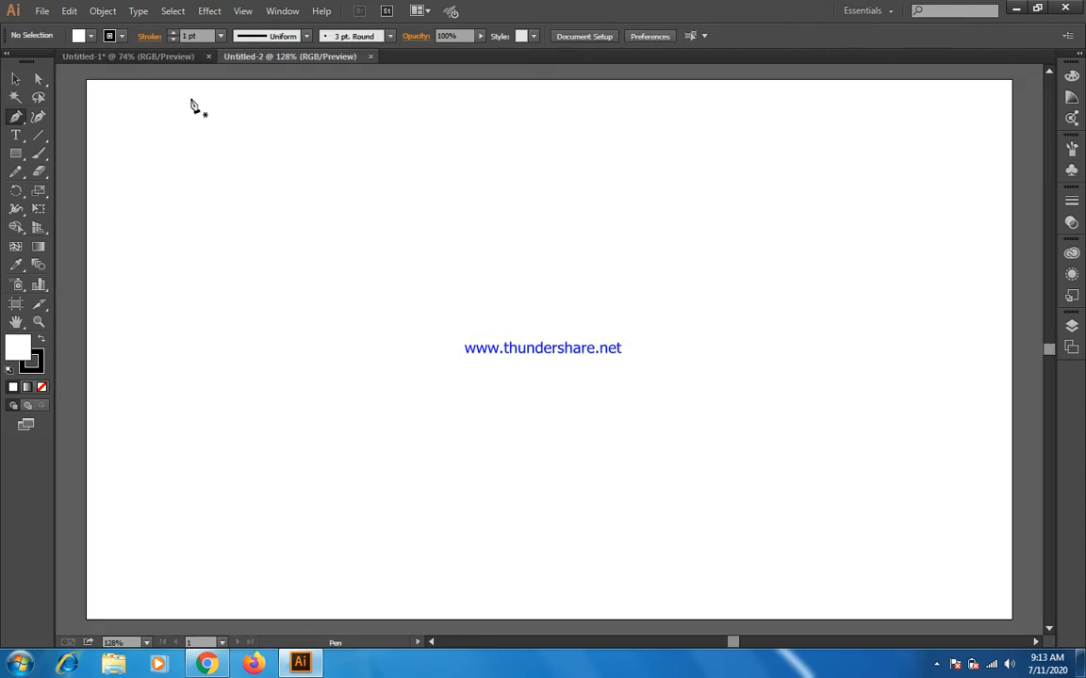
Step: Close the portrait document Untitled-1 without saving its changes
{"action": "left_click", "coordinate": [209, 56]}
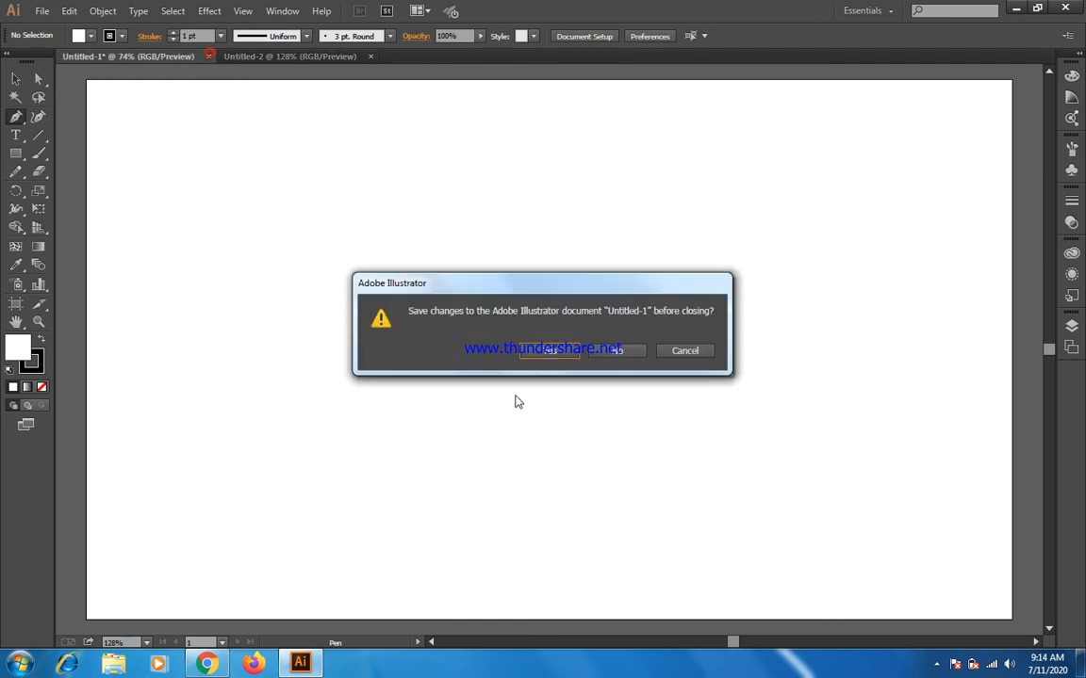
{"action": "left_click", "coordinate": [548, 354]}
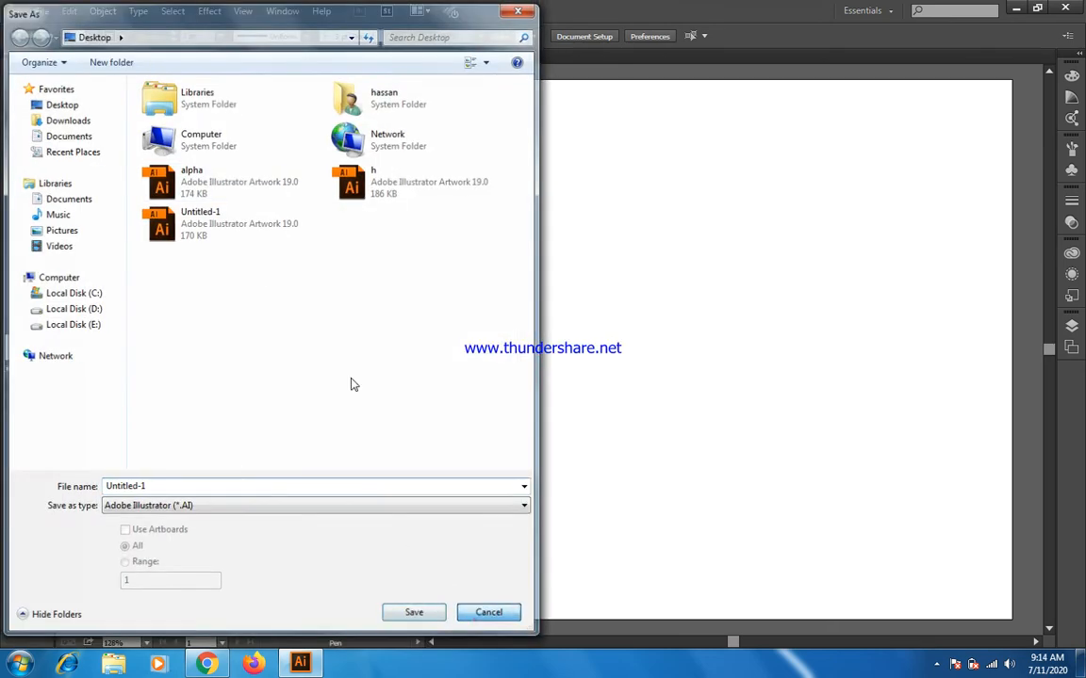
{"action": "key", "text": "Escape"}
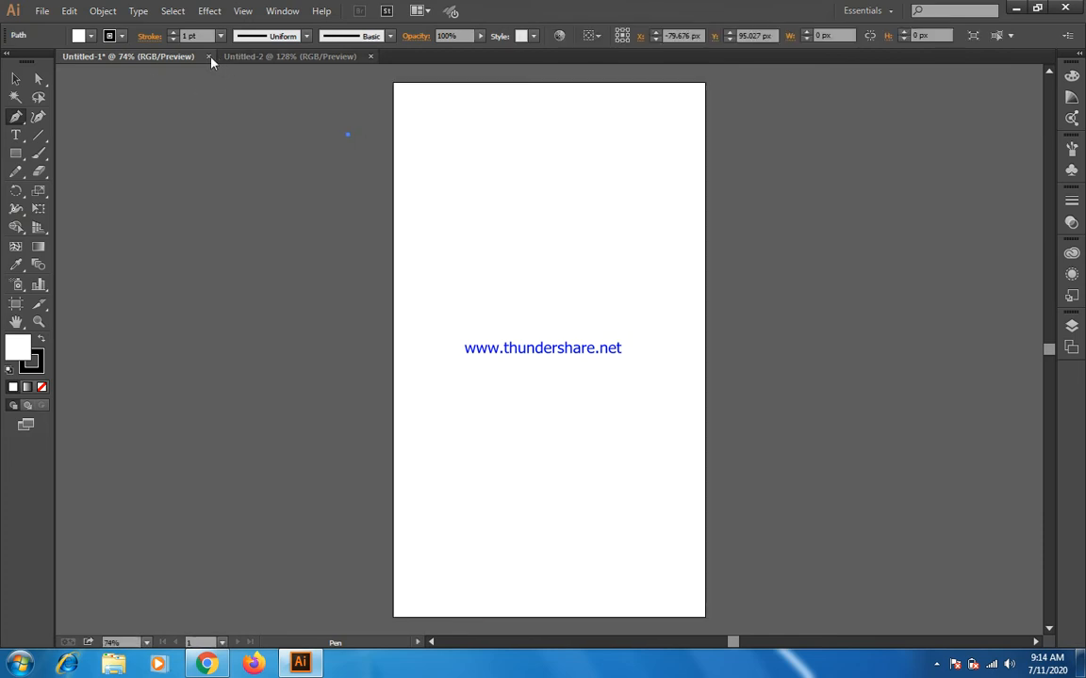
{"action": "left_click", "coordinate": [210, 56]}
{"action": "left_click", "coordinate": [606, 354]}
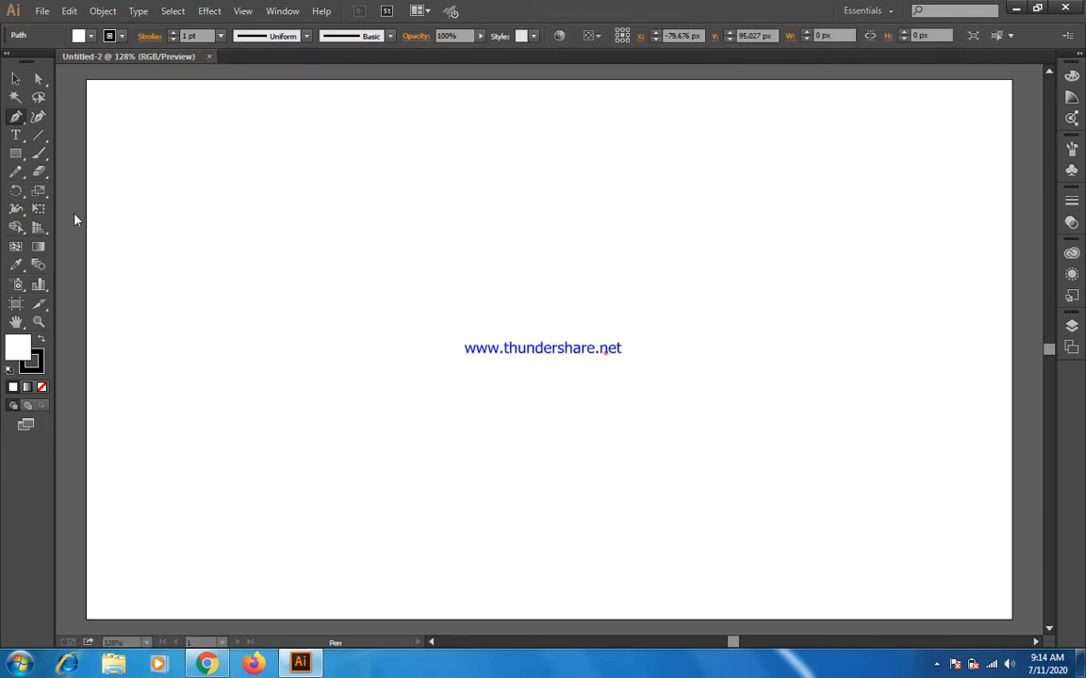
Step: Try the toolbox as a single column and as a floating panel, restoring the docked two-column layout each time
{"action": "left_click", "coordinate": [5, 52]}
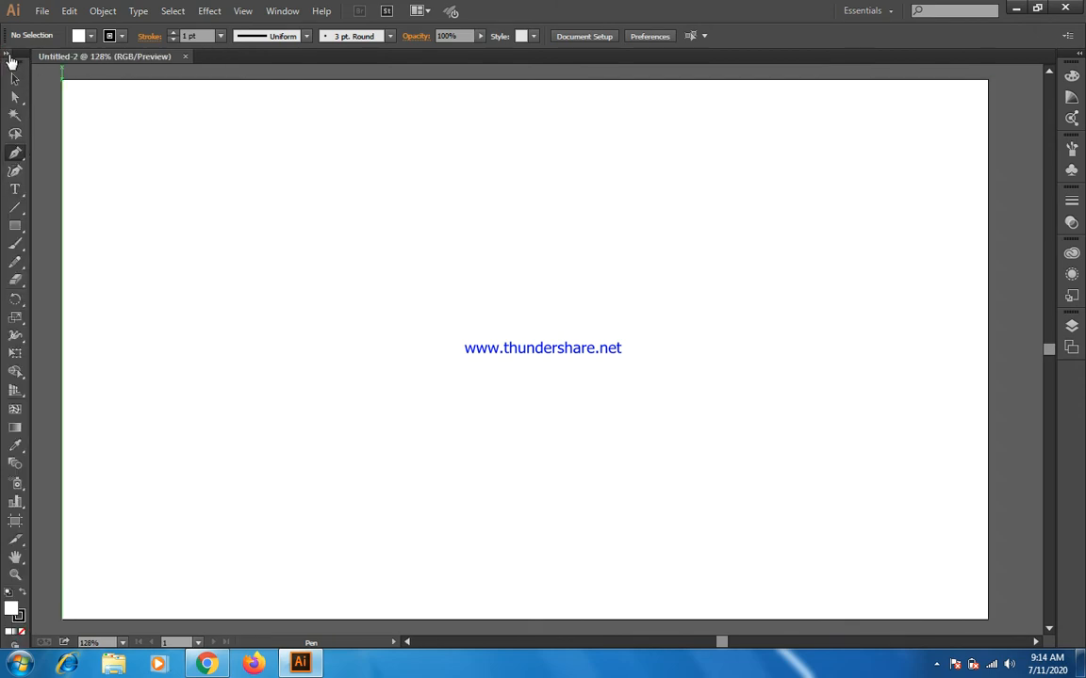
{"action": "left_click", "coordinate": [8, 54]}
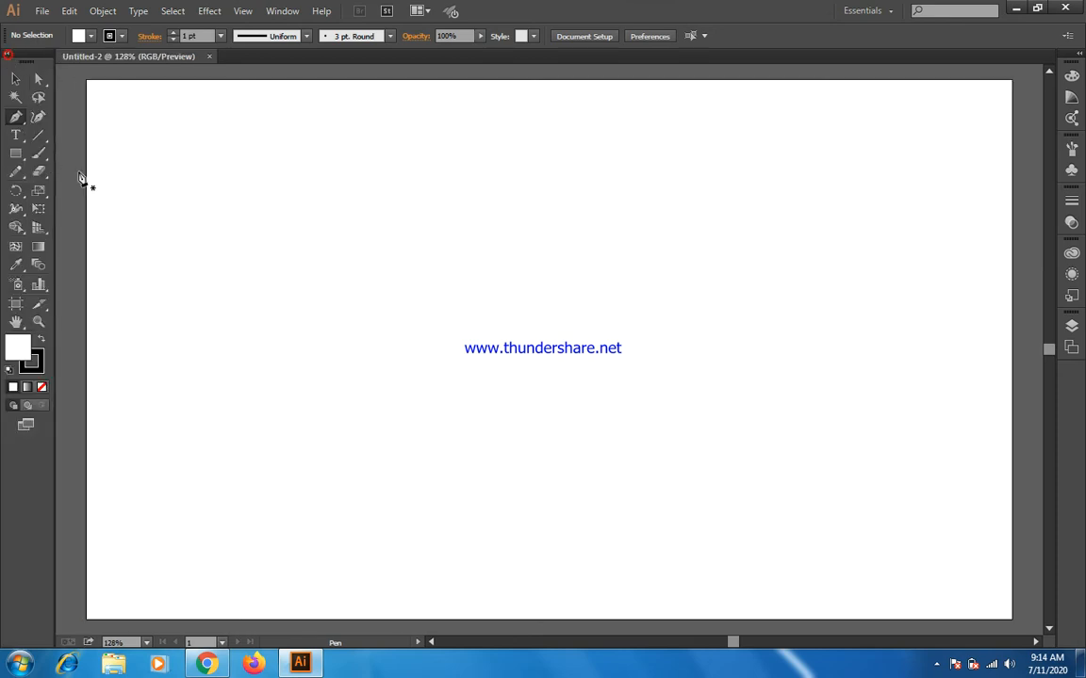
{"action": "left_click_drag", "start_coordinate": [31, 64], "coordinate": [185, 87]}
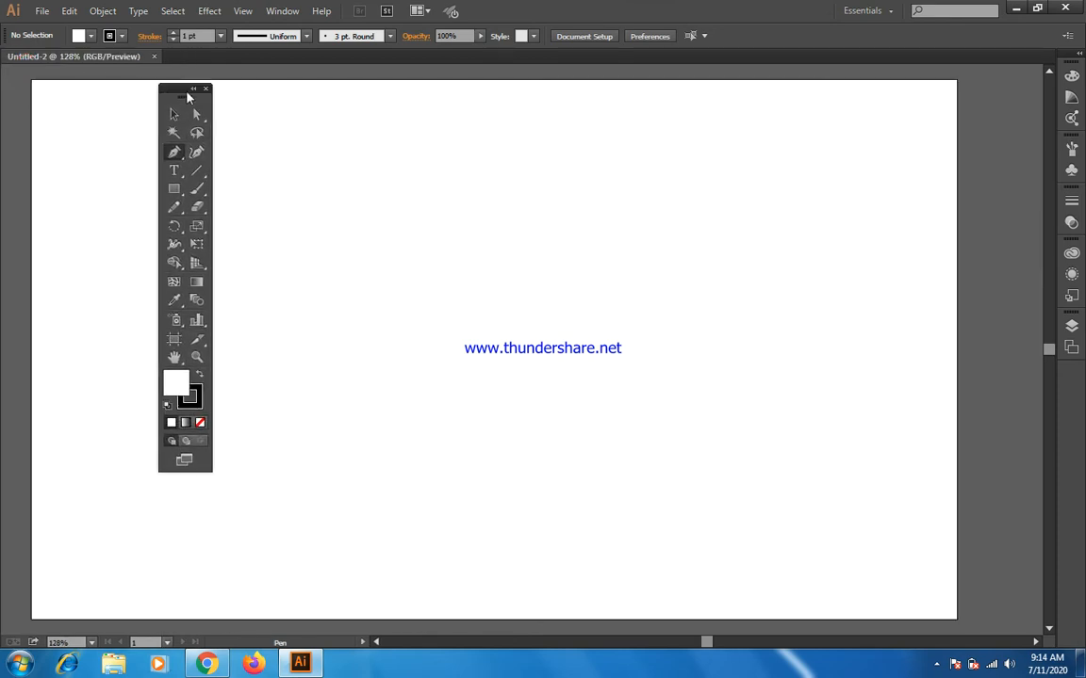
{"action": "left_click_drag", "start_coordinate": [187, 97], "coordinate": [14, 78]}
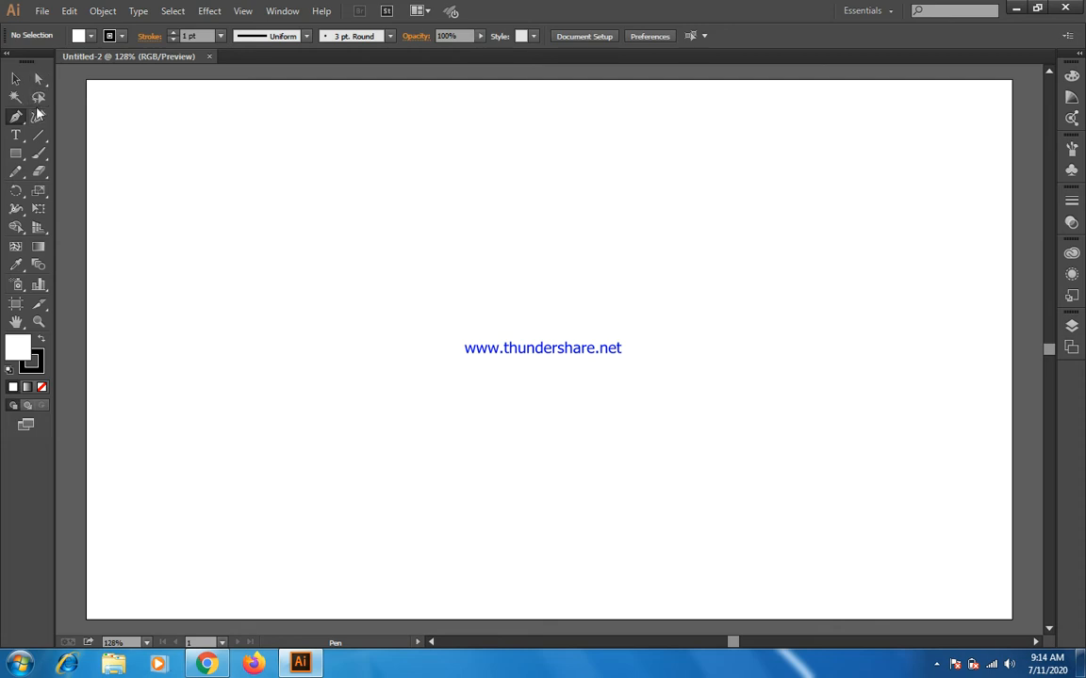
Step: Pick the Lasso tool and undock the two-column toolbox so that it floats beside the artboard
{"action": "left_click", "coordinate": [37, 98]}
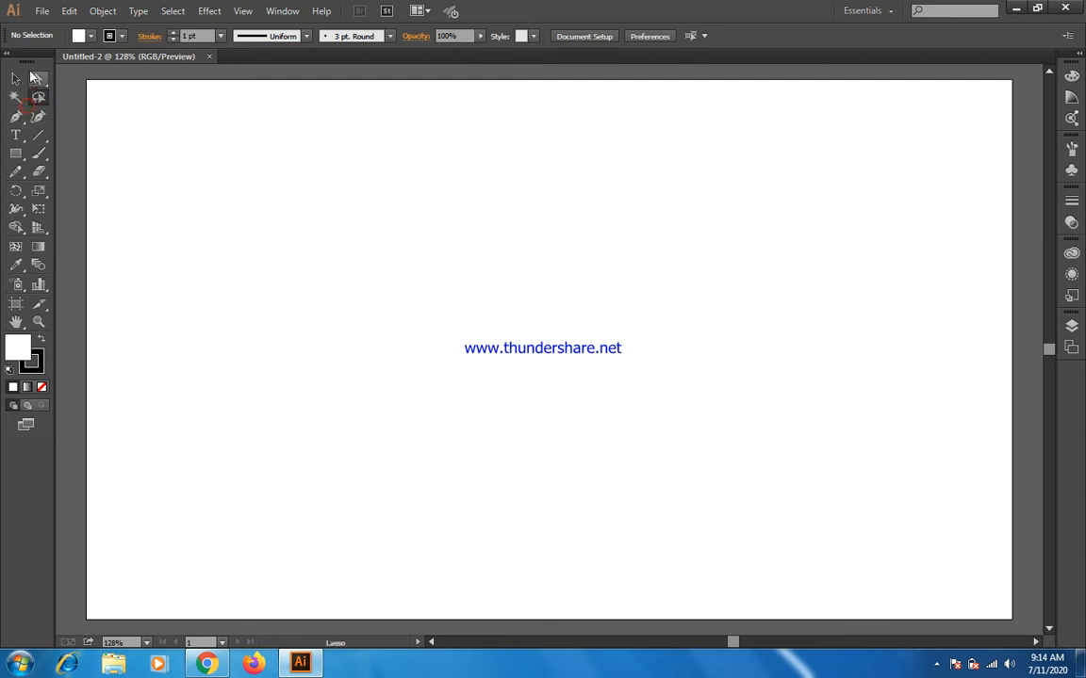
{"action": "mouse_move", "coordinate": [29, 62]}
{"action": "left_mouse_down"}
{"action": "mouse_move", "coordinate": [85, 92]}
{"action": "mouse_move", "coordinate": [31, 68]}
{"action": "mouse_move", "coordinate": [27, 49]}
{"action": "left_mouse_up"}
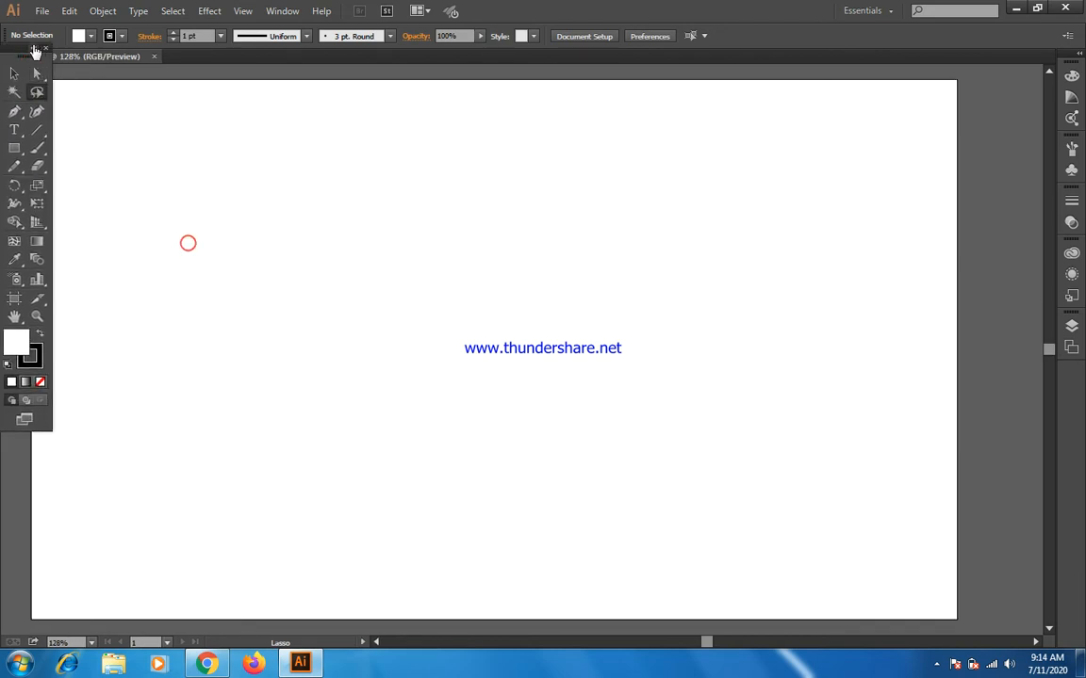
{"action": "left_click", "coordinate": [34, 47]}
{"action": "left_click", "coordinate": [12, 46]}
{"action": "left_click_drag", "start_coordinate": [702, 643], "coordinate": [700, 643]}
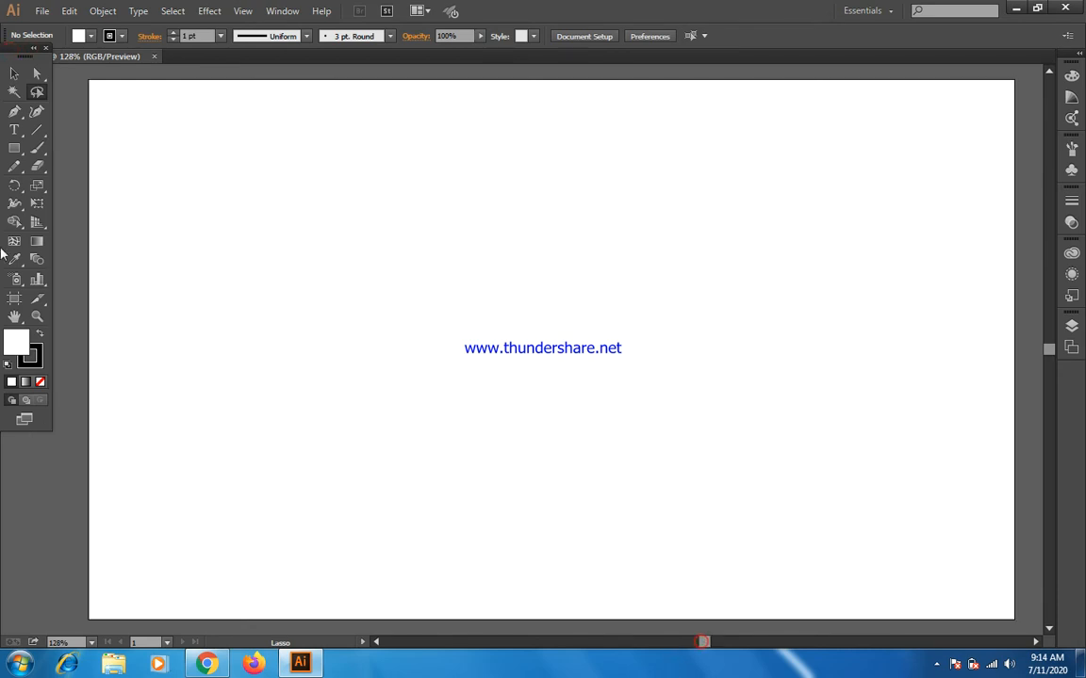
Step: Activate the Selection tool and draw two selection marquees across the empty artboard
{"action": "left_click", "coordinate": [30, 94]}
{"action": "key", "text": "v"}
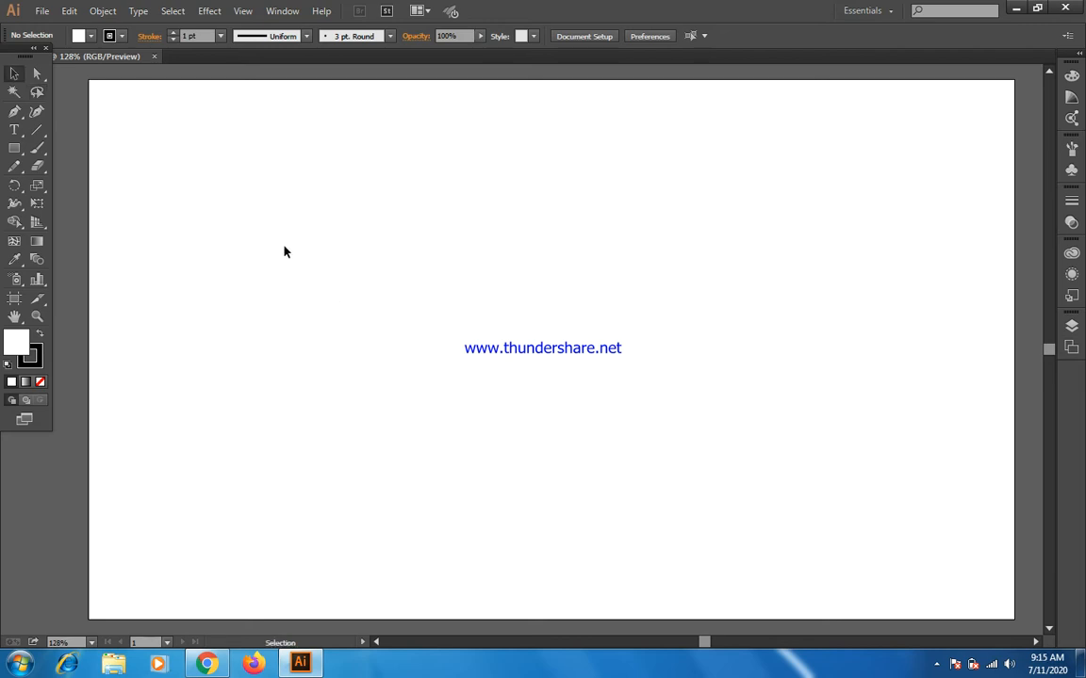
{"action": "left_click_drag", "start_coordinate": [255, 145], "coordinate": [586, 340]}
{"action": "left_click_drag", "start_coordinate": [269, 235], "coordinate": [434, 376]}
Step: Draw a square about 312 x 312 px on the upper part of the artboard with the Rectangle tool and deselect it
{"action": "left_click", "coordinate": [15, 149]}
{"action": "left_click", "coordinate": [14, 151]}
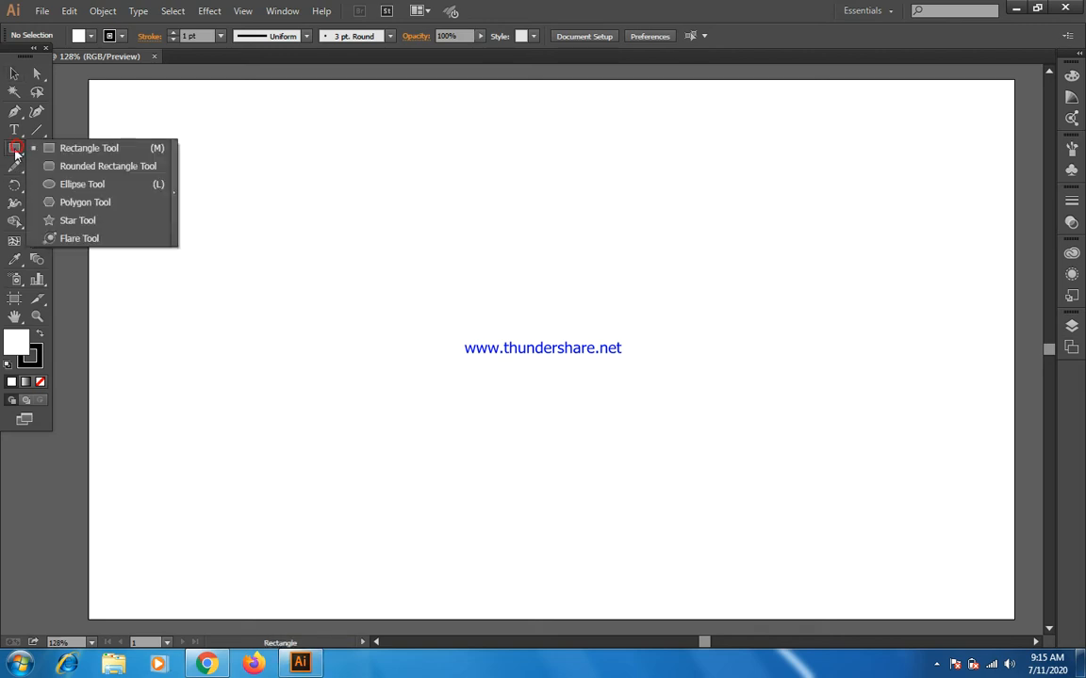
{"action": "left_click", "coordinate": [11, 151]}
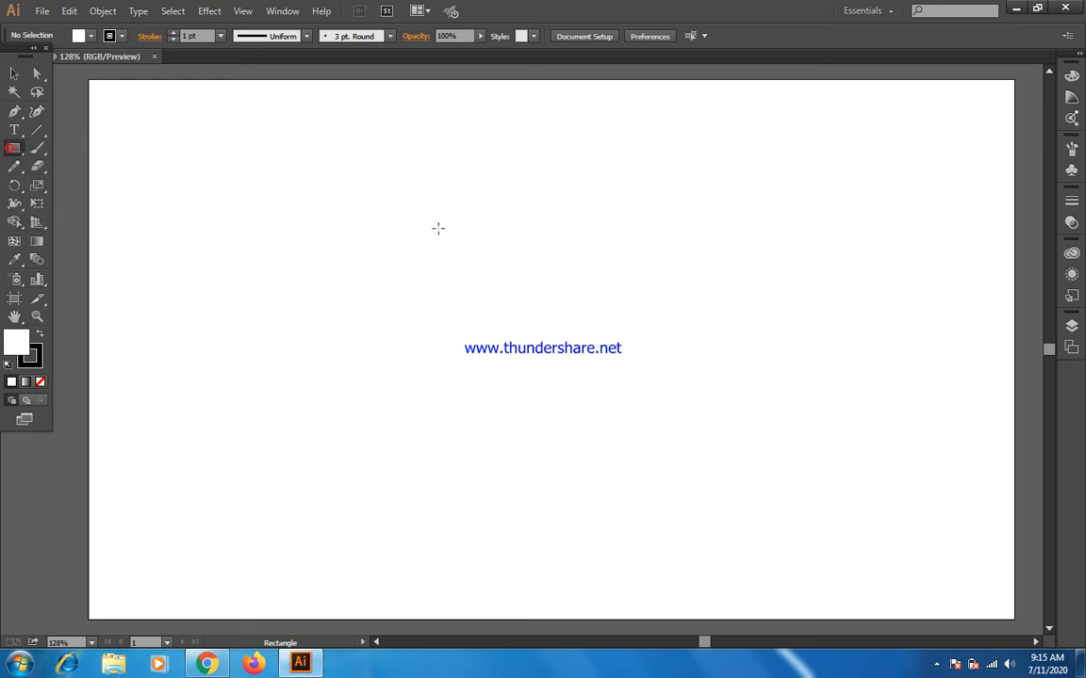
{"action": "left_click_drag", "start_coordinate": [311, 127], "coordinate": [607, 333]}
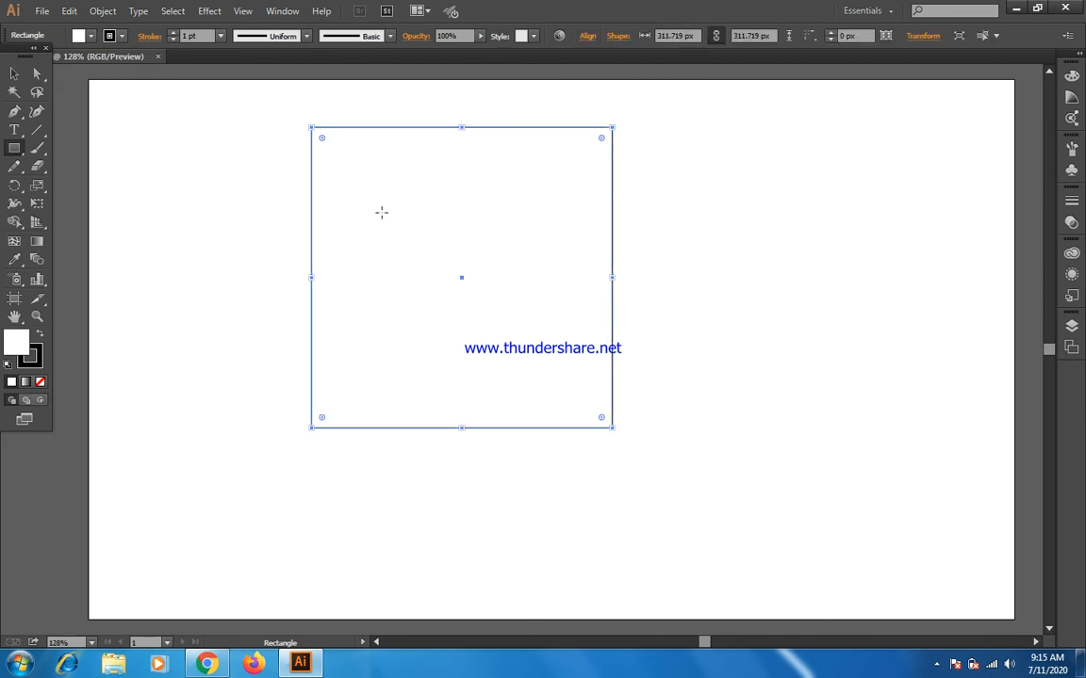
{"action": "left_click", "coordinate": [262, 195]}
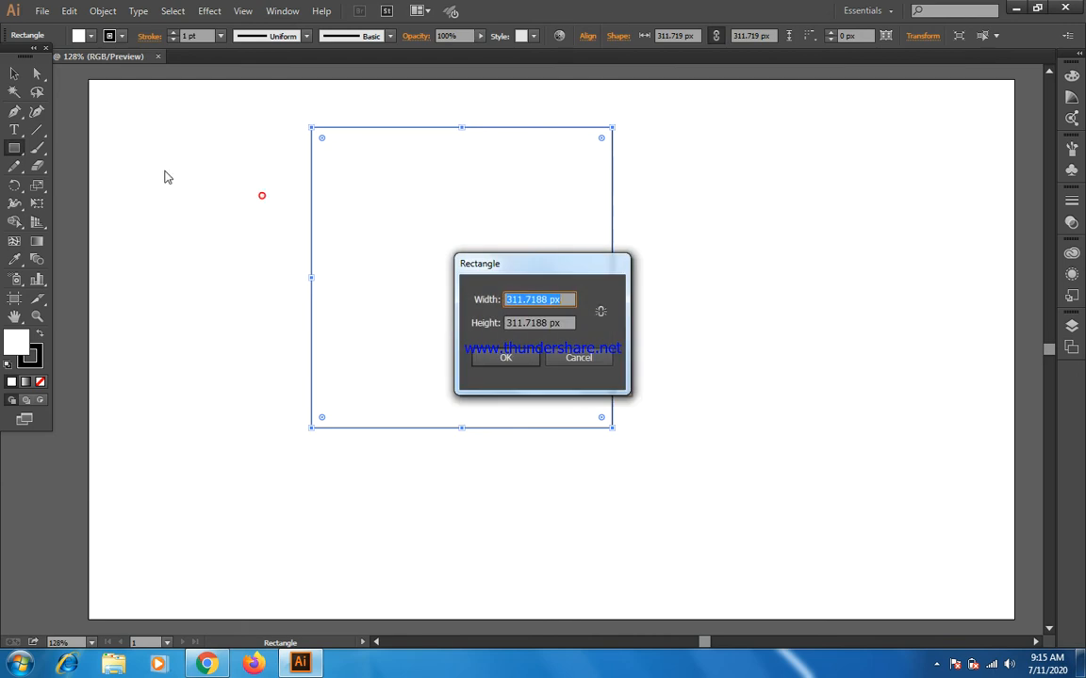
{"action": "left_click", "coordinate": [599, 359]}
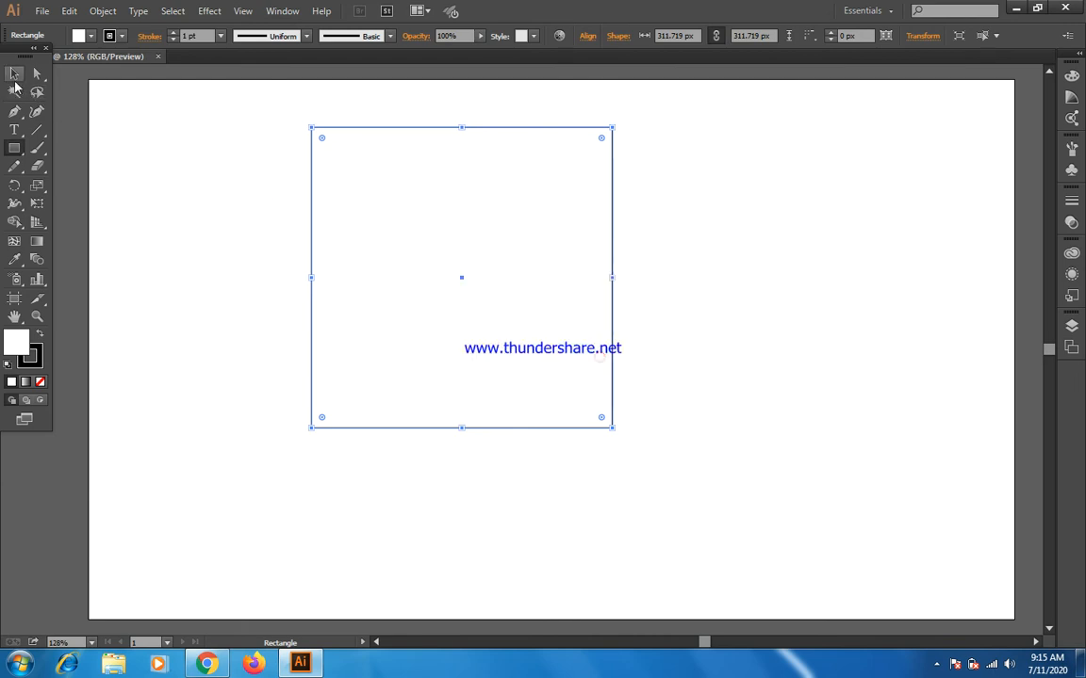
{"action": "key", "text": "v"}
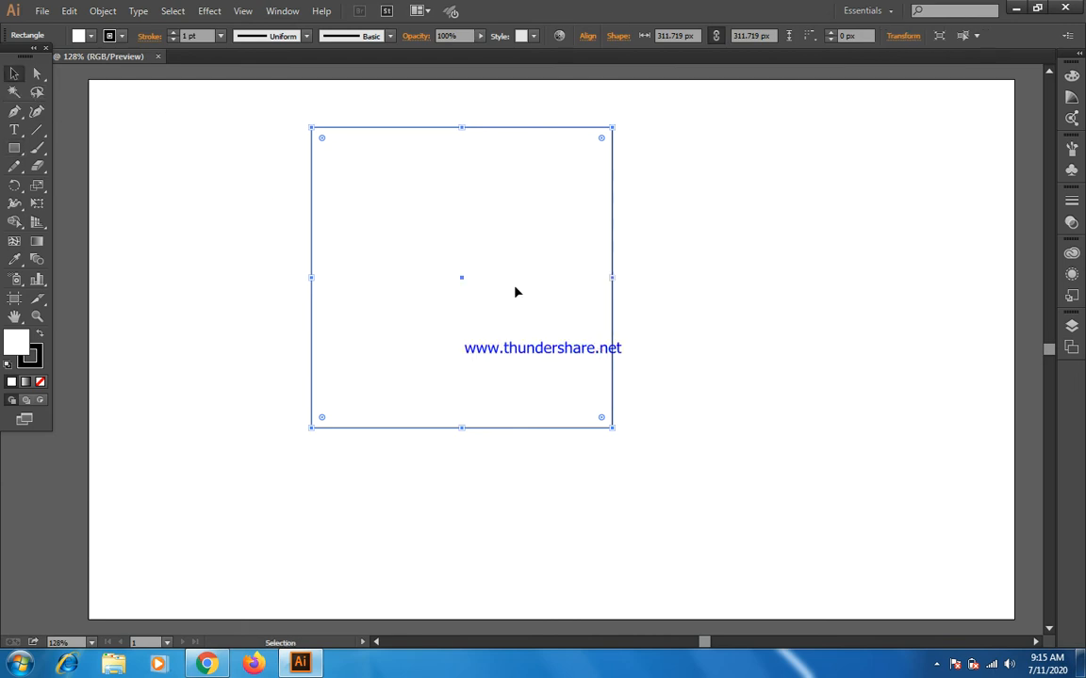
{"action": "left_click", "coordinate": [235, 245]}
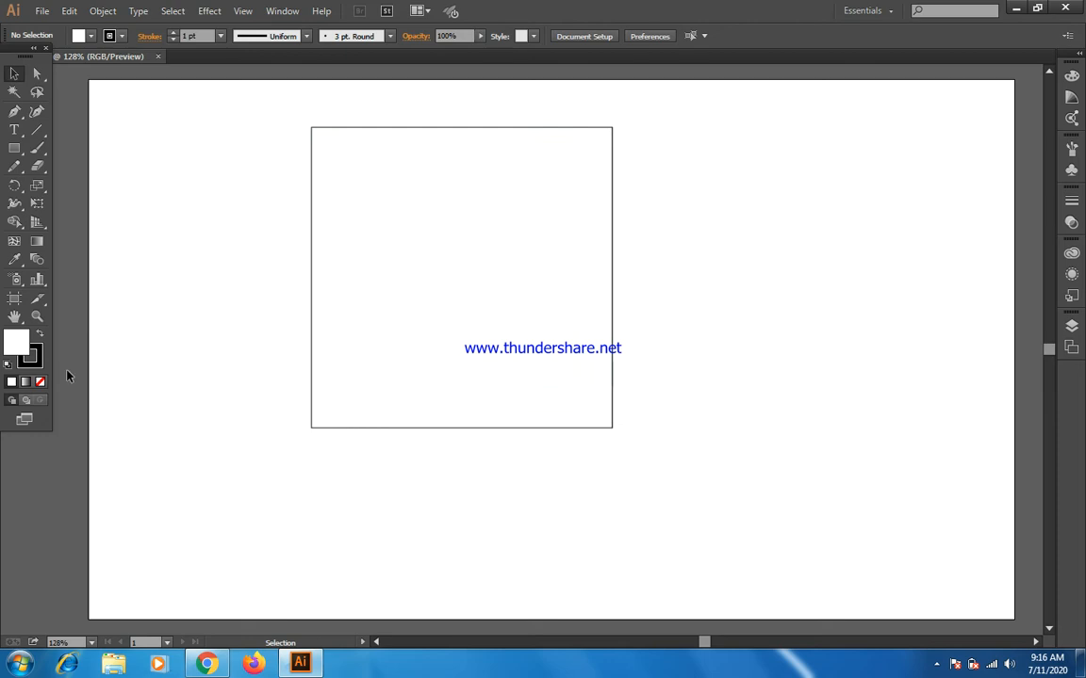
Step: Select the square and remove its stroke
{"action": "double_click", "coordinate": [40, 361]}
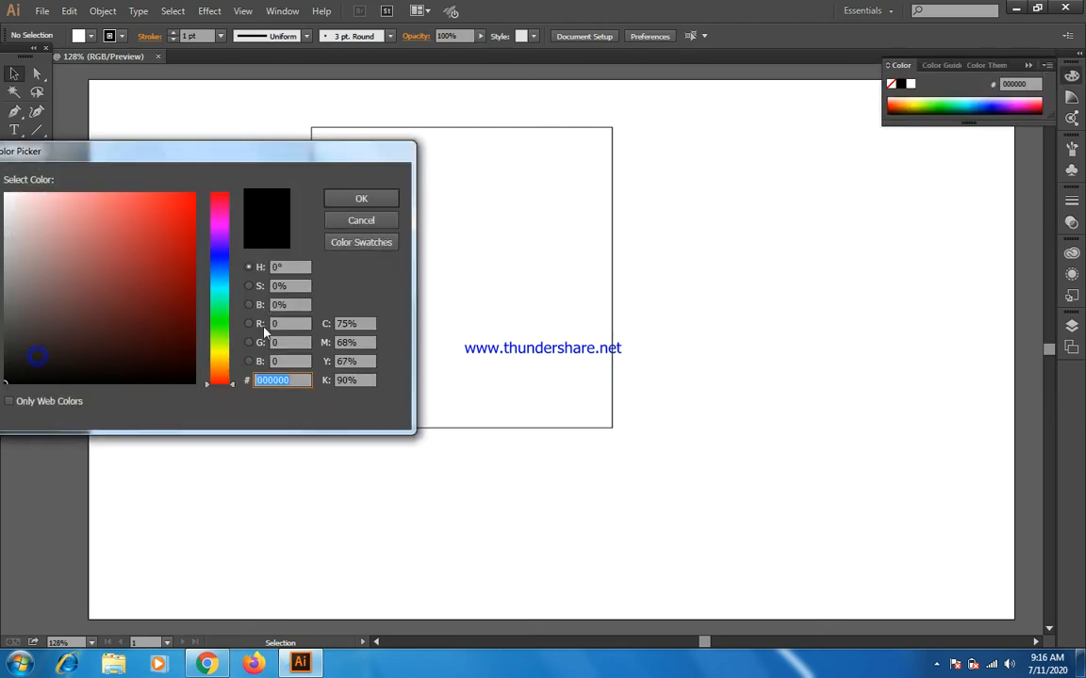
{"action": "left_click", "coordinate": [376, 219]}
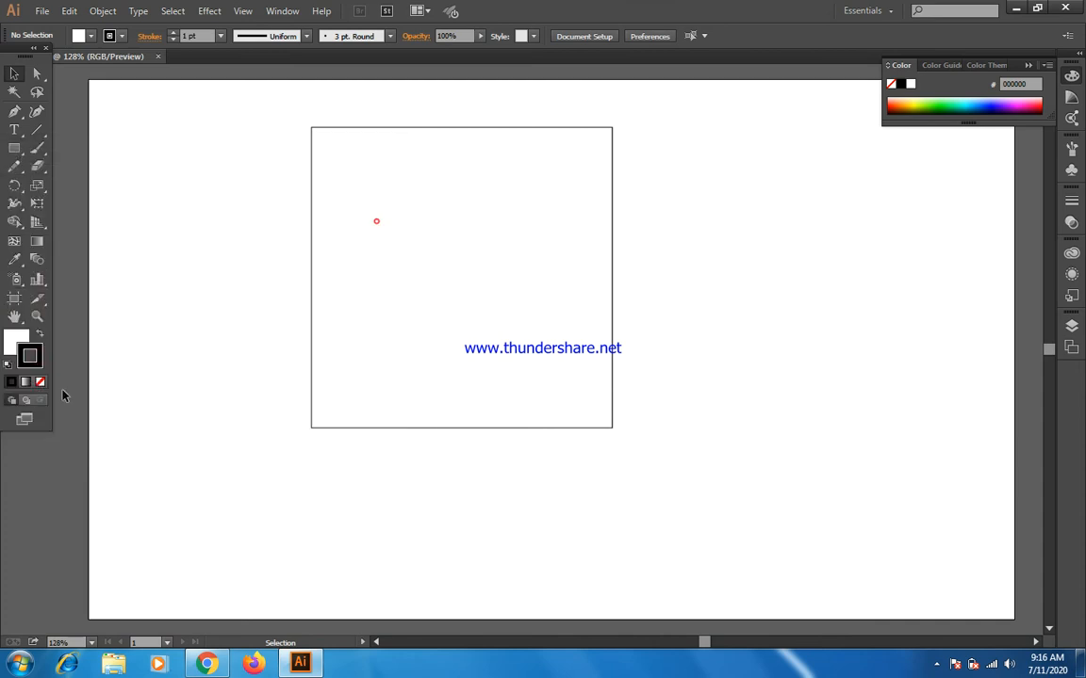
{"action": "left_click", "coordinate": [39, 382]}
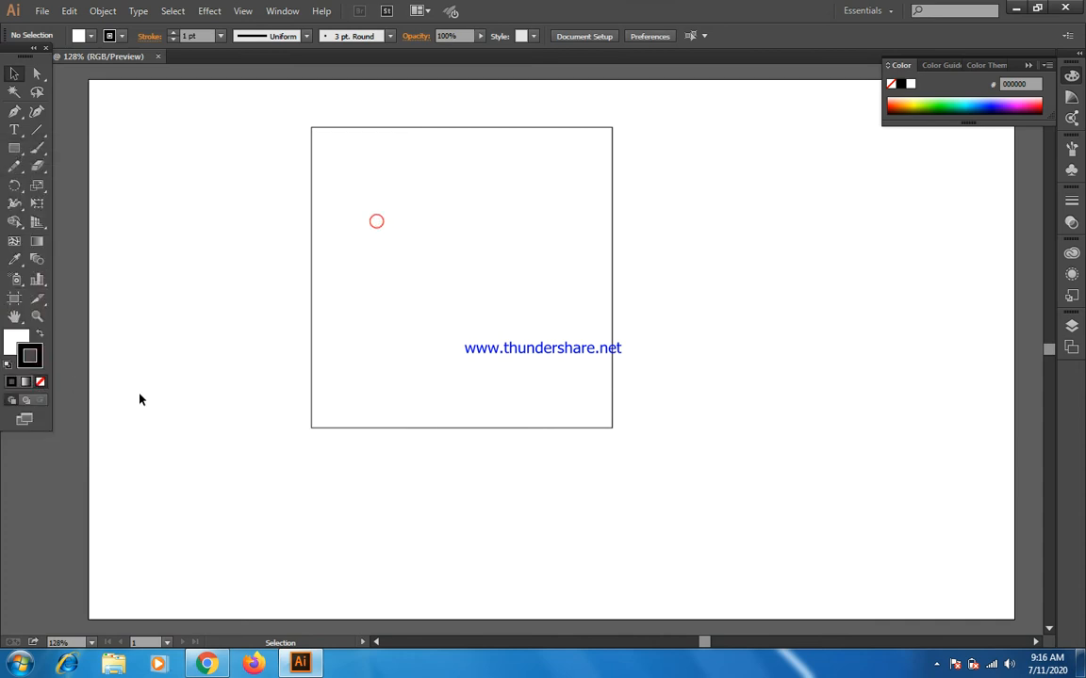
{"action": "left_click", "coordinate": [228, 364]}
{"action": "left_click", "coordinate": [15, 72]}
{"action": "left_click", "coordinate": [311, 196]}
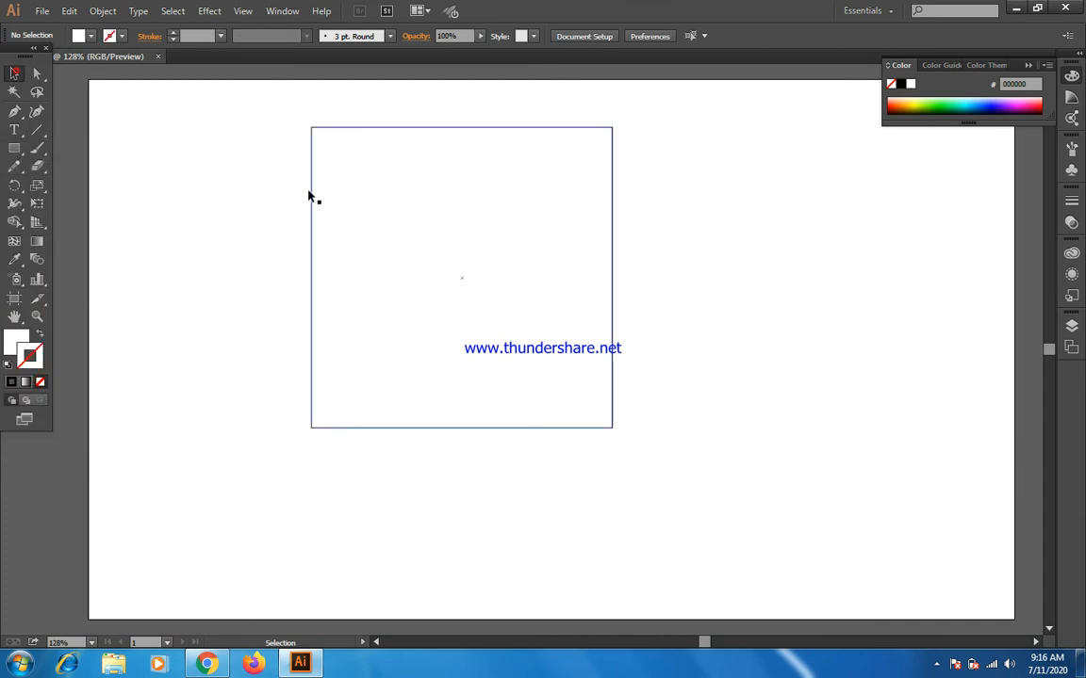
{"action": "left_click", "coordinate": [312, 196]}
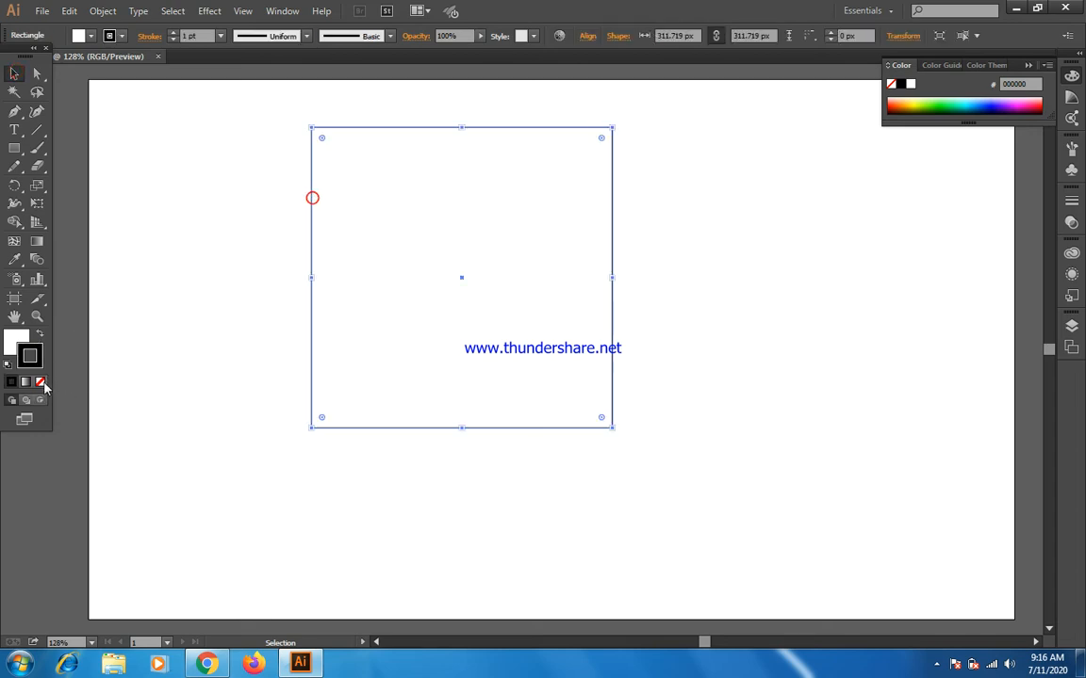
{"action": "left_click", "coordinate": [201, 392]}
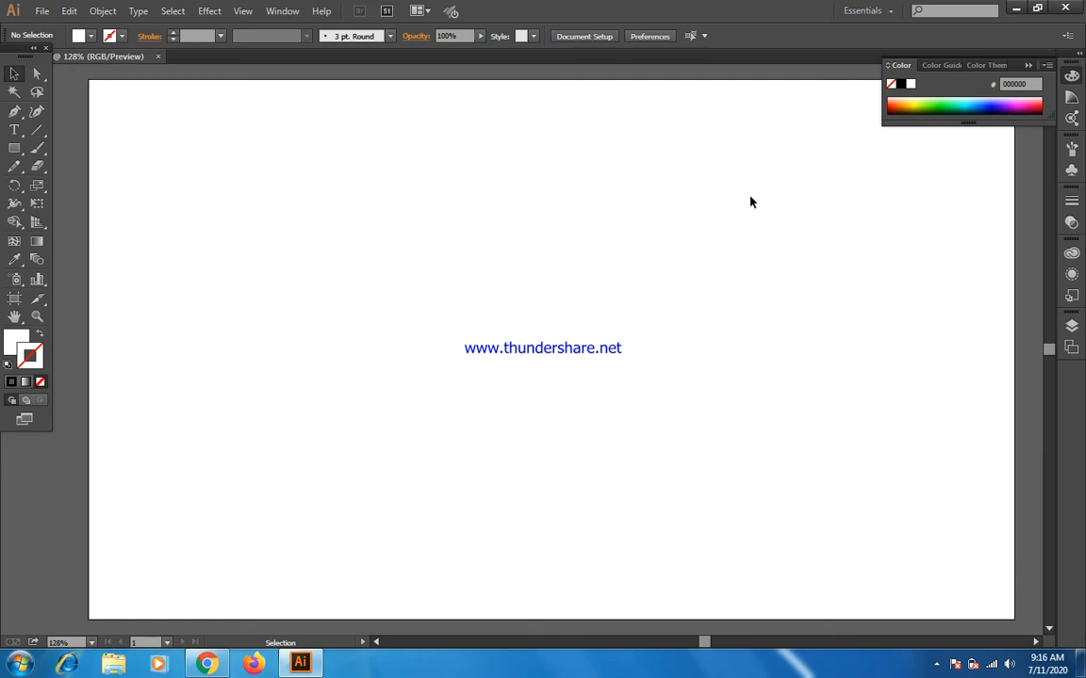
Step: Select the square with a marquee and set its stroke color to red D12020
{"action": "left_click_drag", "start_coordinate": [750, 196], "coordinate": [90, 482]}
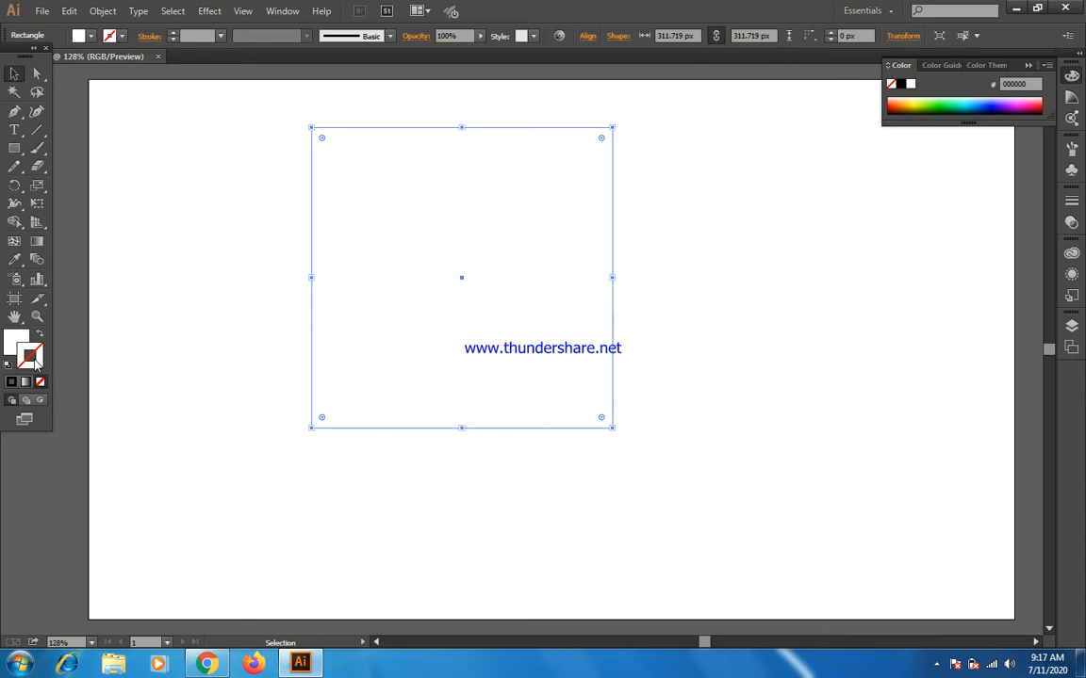
{"action": "double_click", "coordinate": [40, 364]}
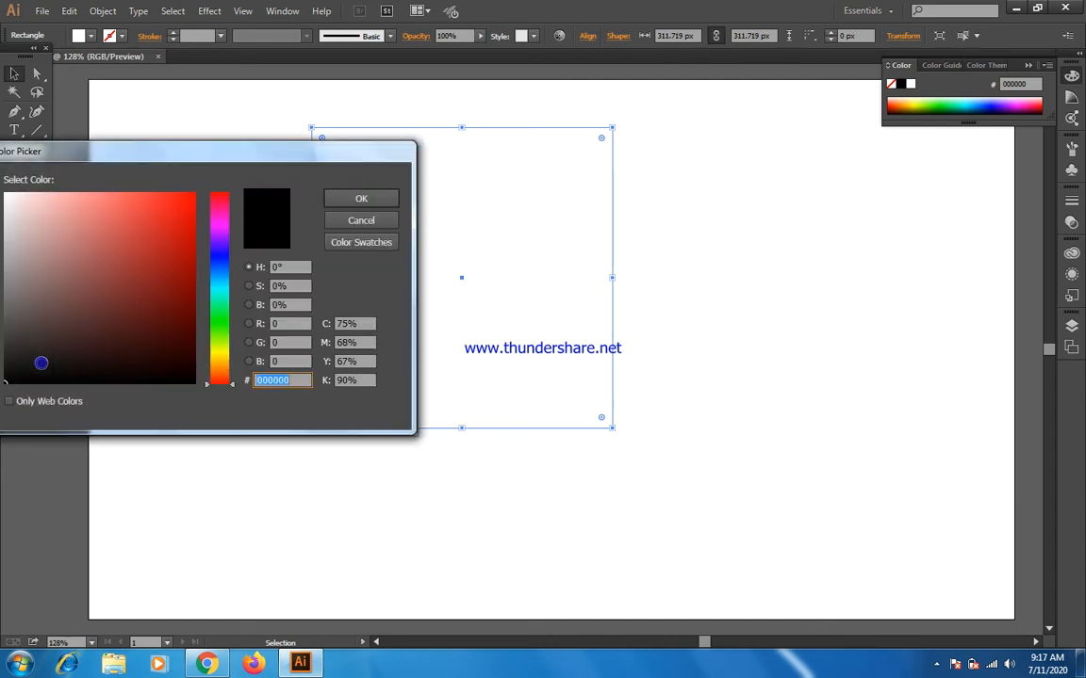
{"action": "left_click_drag", "start_coordinate": [142, 335], "coordinate": [166, 227]}
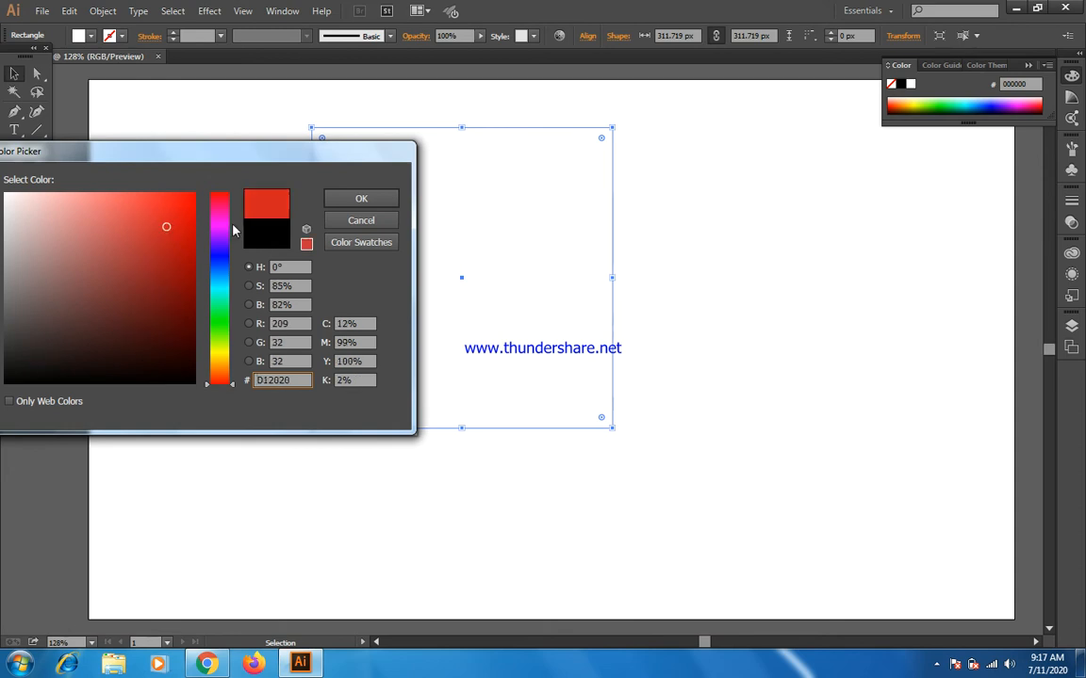
{"action": "left_click", "coordinate": [381, 202]}
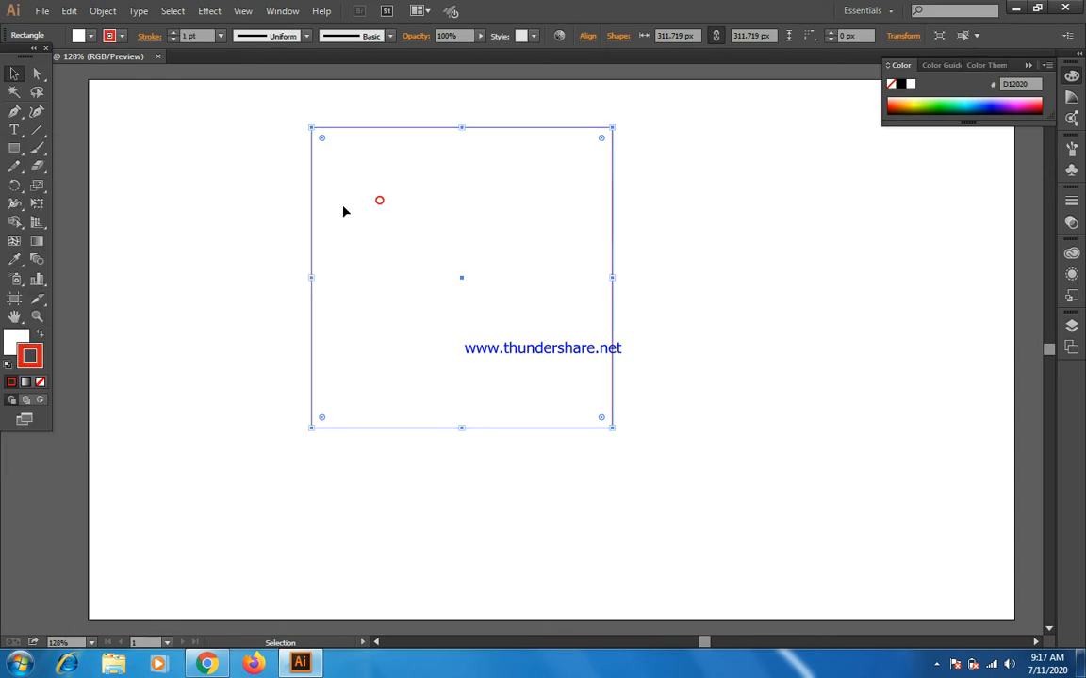
{"action": "left_click", "coordinate": [242, 272]}
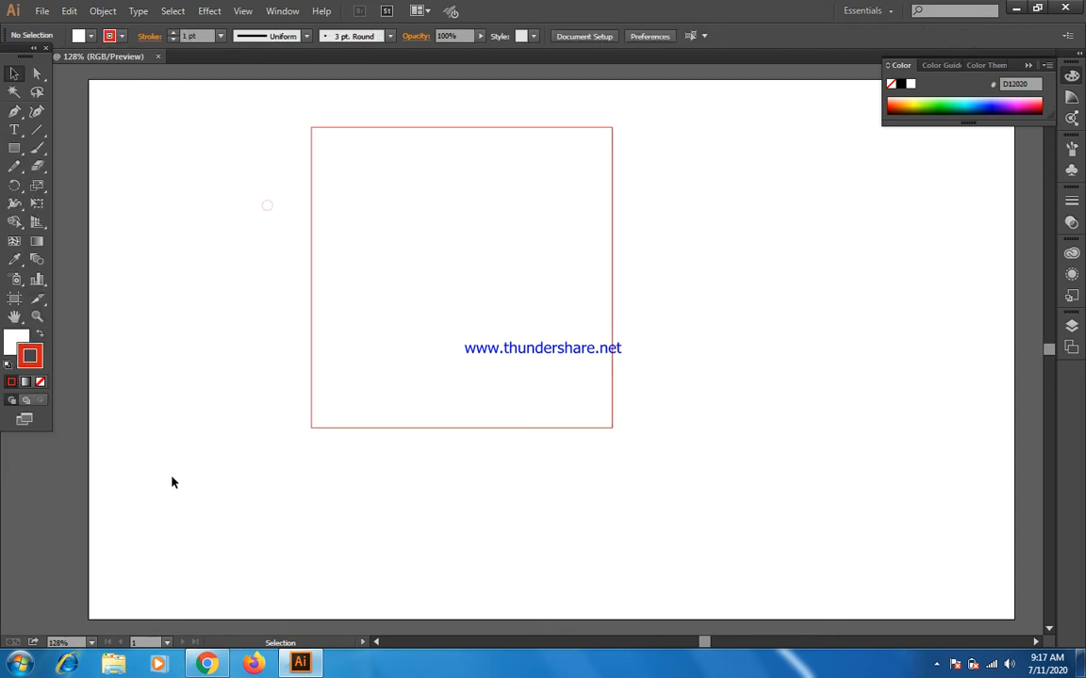
Step: Swap the selected square's fill and stroke colors so that it has a red fill and a white stroke
{"action": "left_click", "coordinate": [40, 336]}
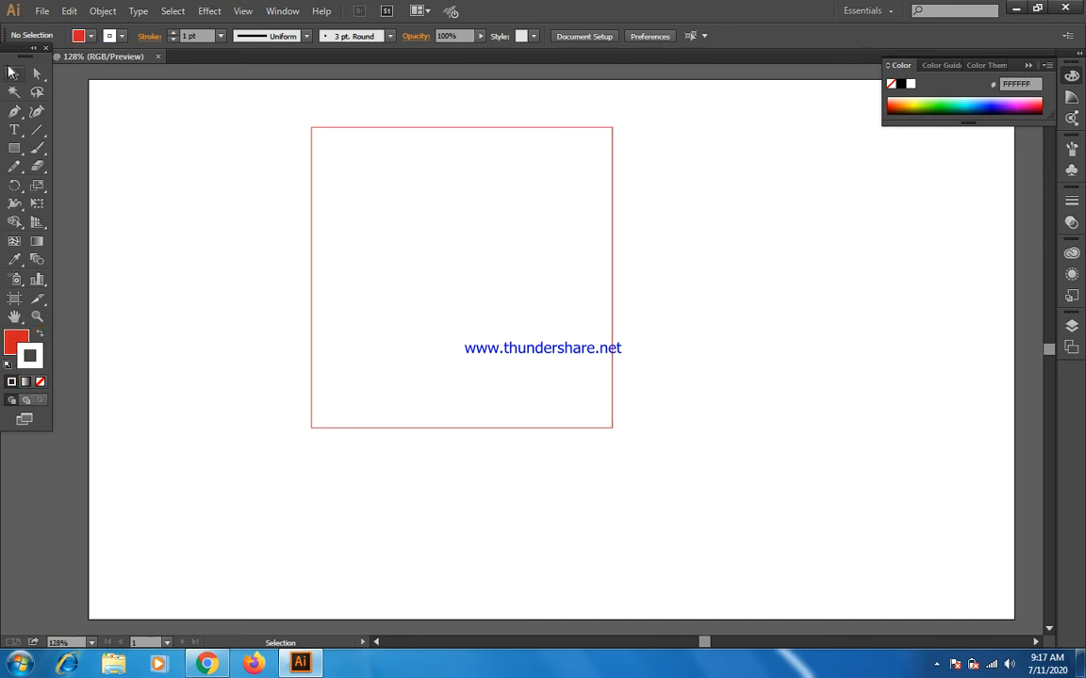
{"action": "left_click", "coordinate": [313, 216]}
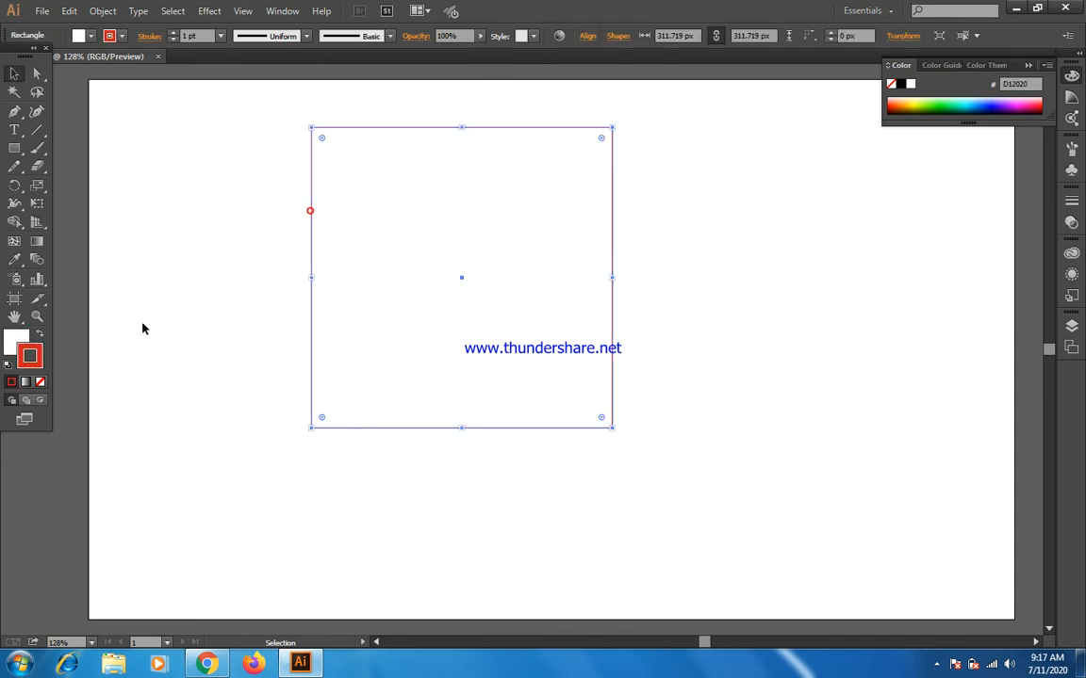
{"action": "left_click", "coordinate": [41, 334]}
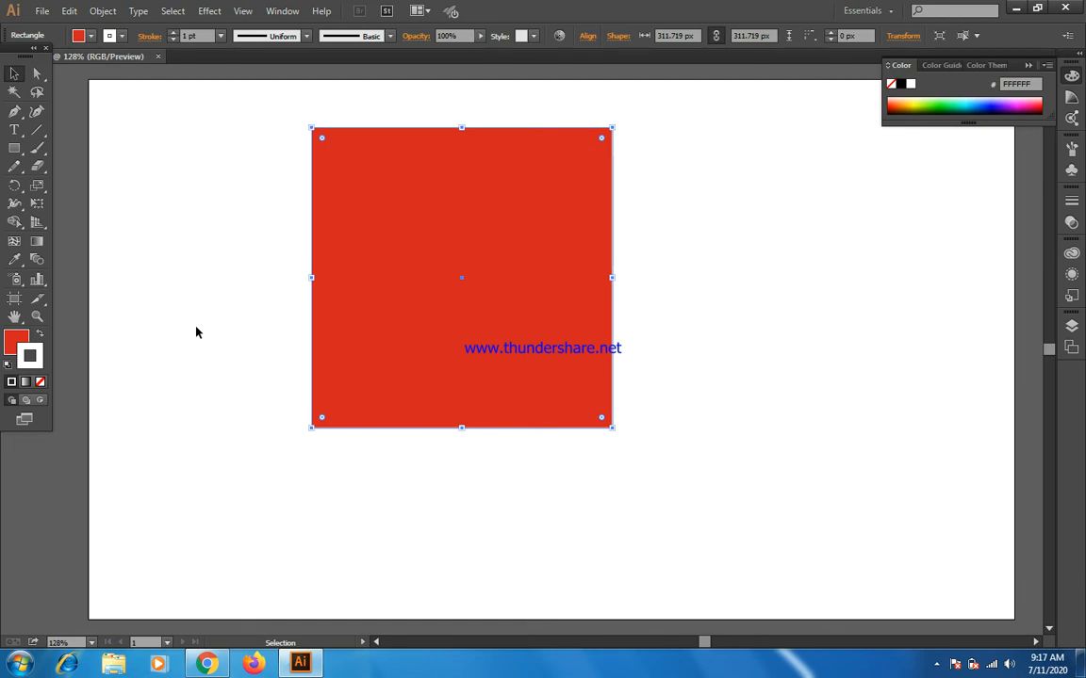
{"action": "left_click", "coordinate": [237, 395]}
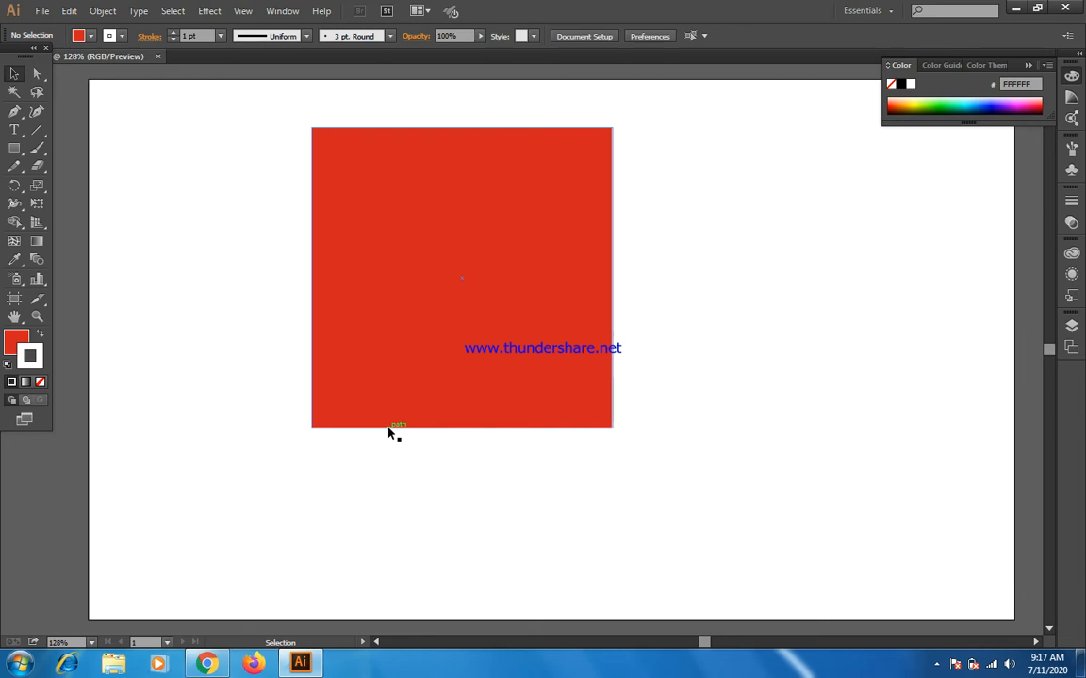
Step: Choose near-black 140808 as the stroke color with no object selected
{"action": "double_click", "coordinate": [38, 358]}
{"action": "left_click", "coordinate": [119, 368]}
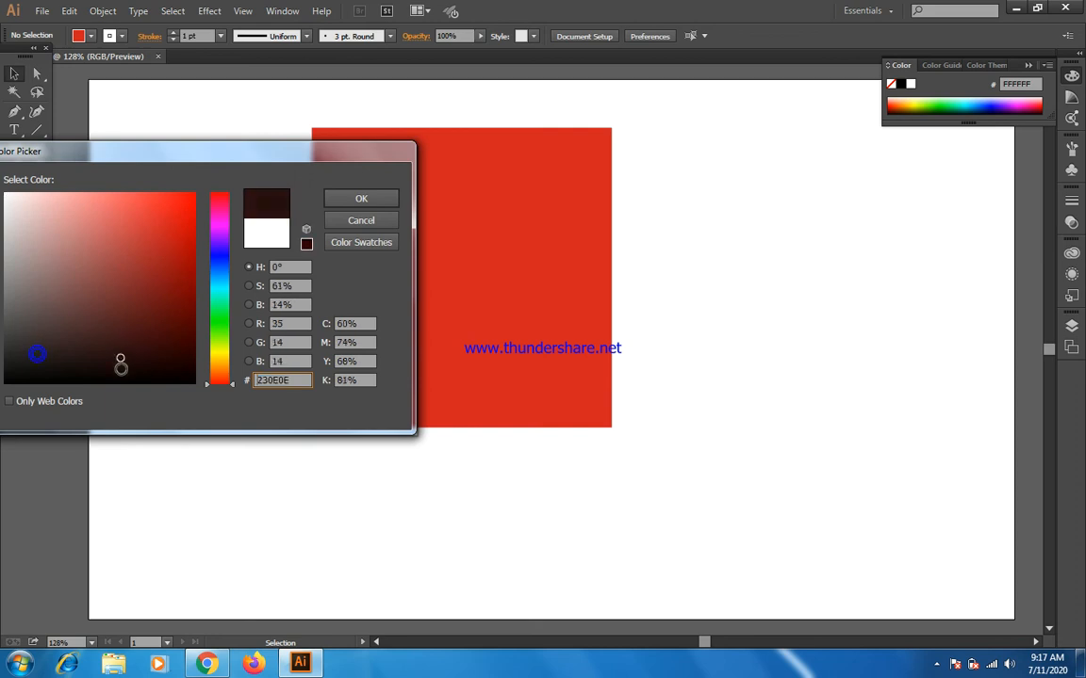
{"action": "left_click", "coordinate": [362, 198]}
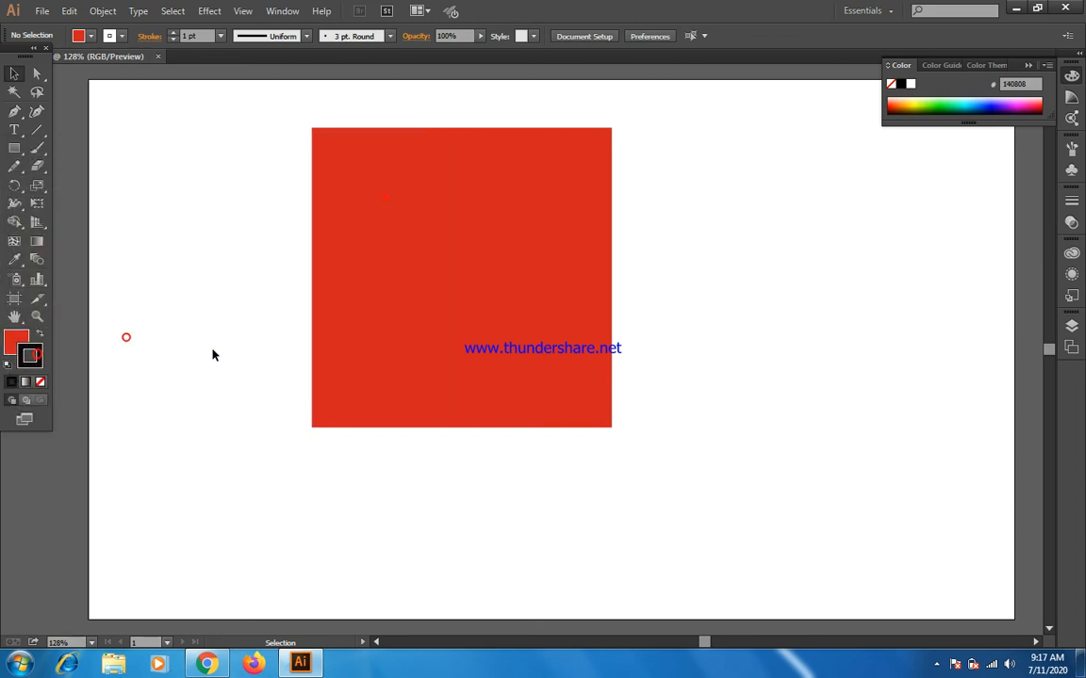
Step: Select the red square and set its stroke color to near-black 160909
{"action": "left_click", "coordinate": [317, 251]}
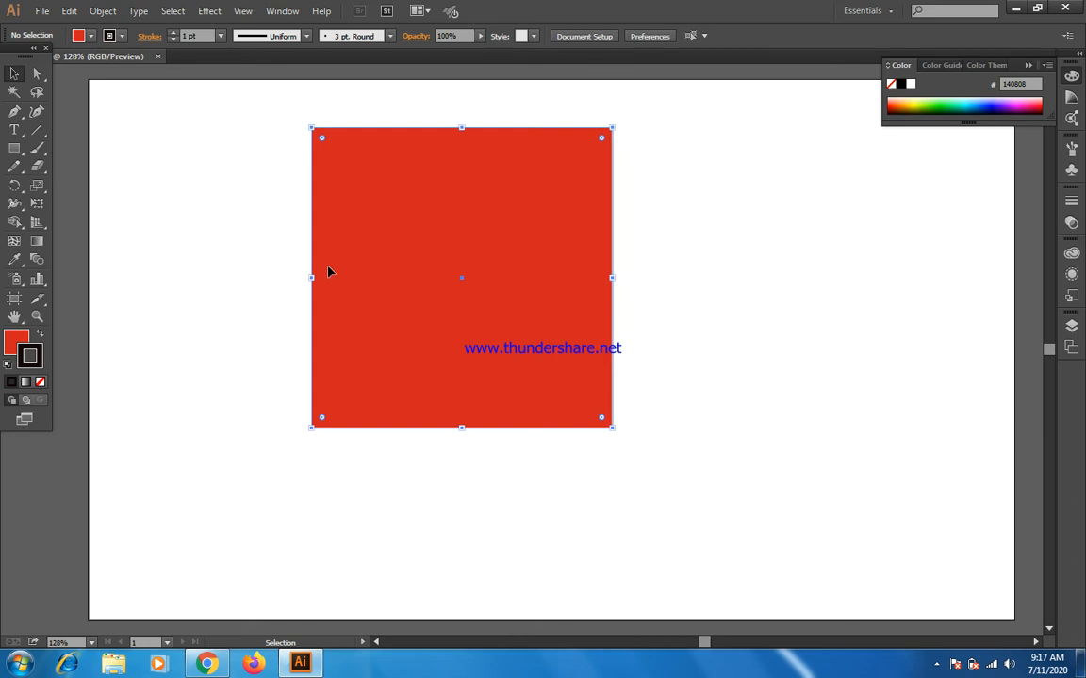
{"action": "double_click", "coordinate": [38, 358]}
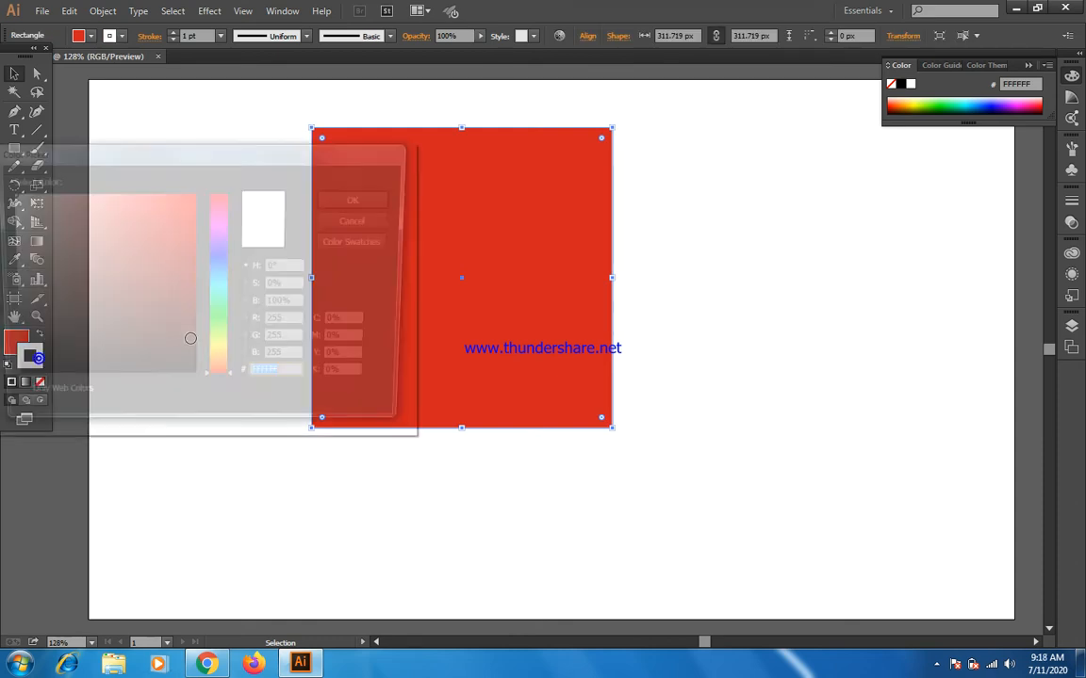
{"action": "left_click", "coordinate": [122, 368]}
{"action": "left_click", "coordinate": [336, 200]}
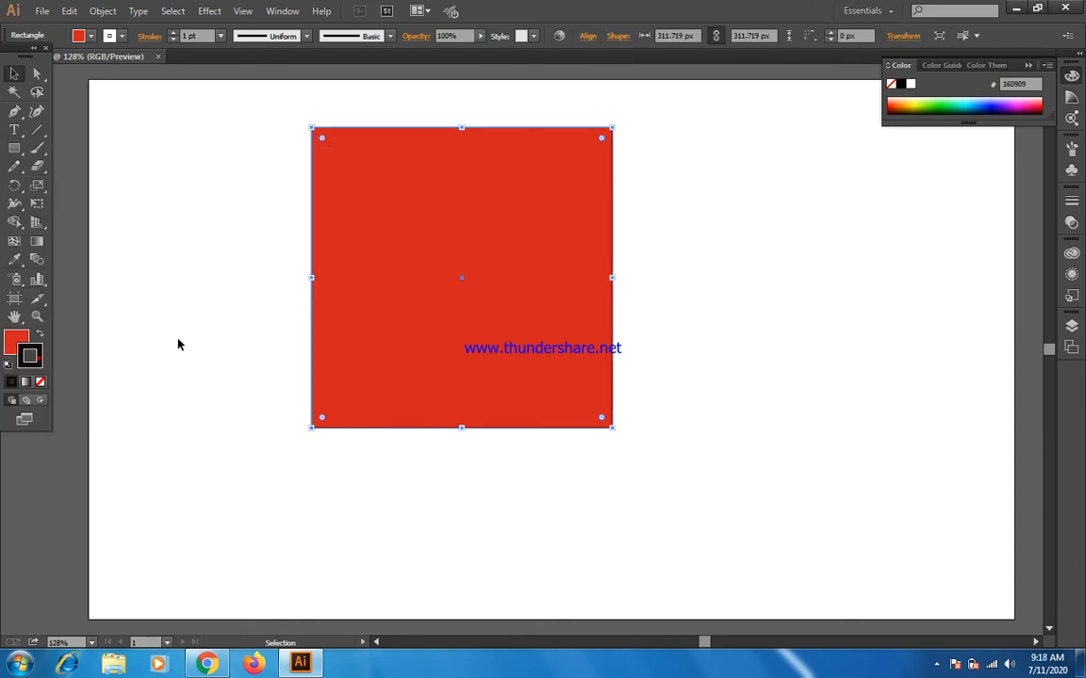
{"action": "left_click", "coordinate": [178, 344]}
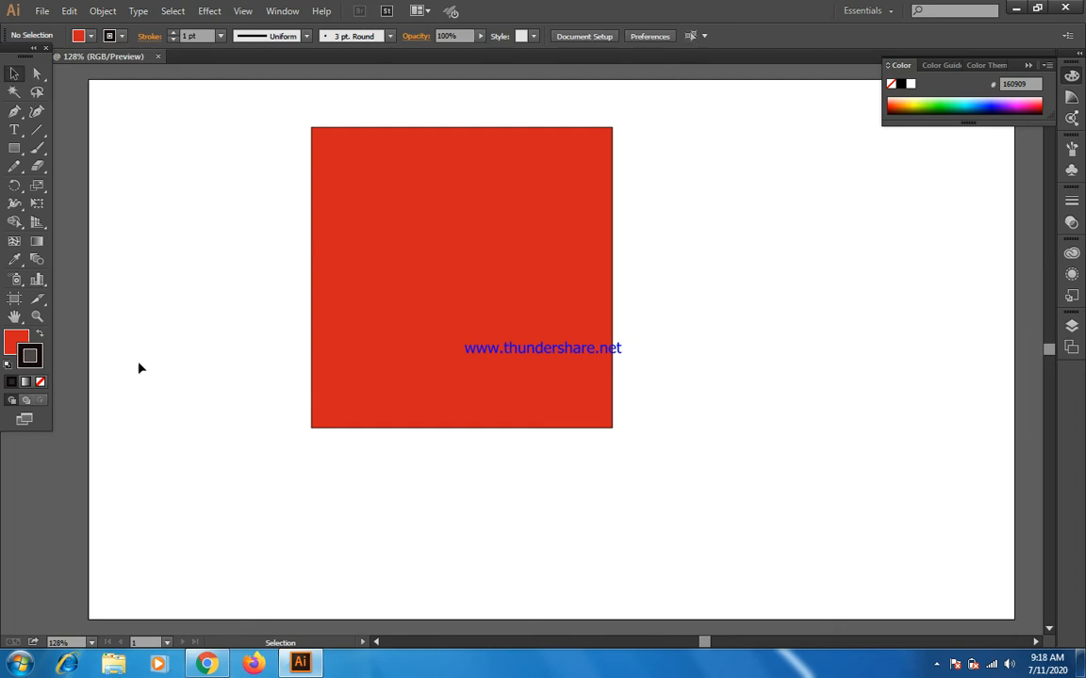
Step: Practice marquee selection around the red square and move it lower and slightly left on the artboard
{"action": "left_click_drag", "start_coordinate": [587, 126], "coordinate": [223, 421]}
{"action": "left_click_drag", "start_coordinate": [214, 102], "coordinate": [401, 297]}
{"action": "left_click_drag", "start_coordinate": [177, 430], "coordinate": [255, 476]}
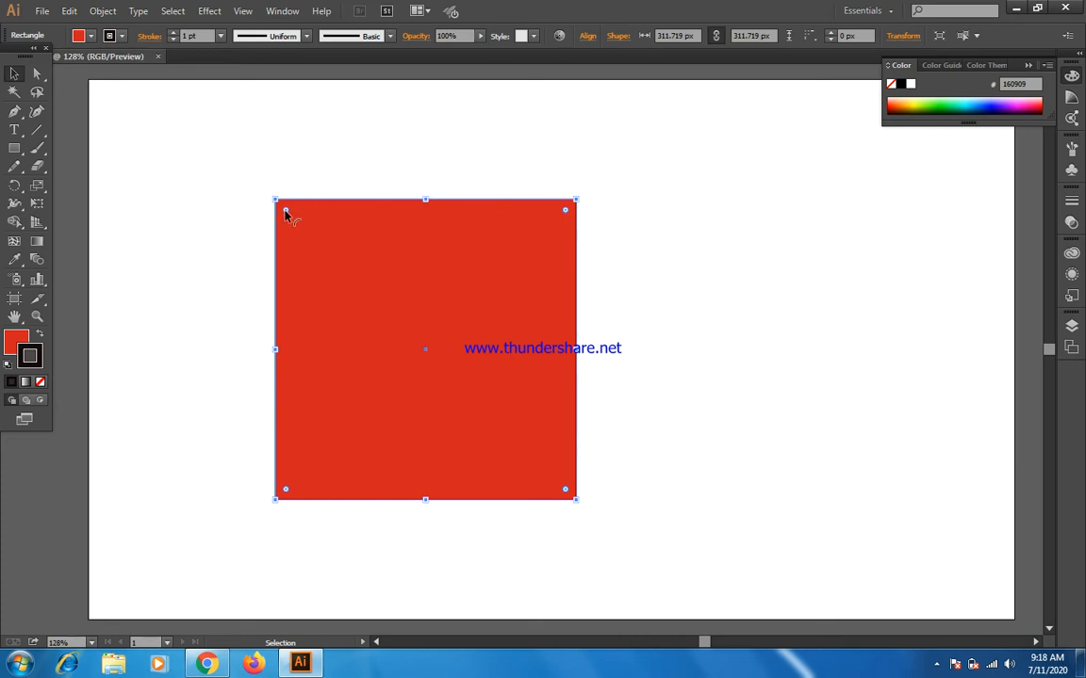
Step: Round the square's corners into a circle with a radius of about 156 px, and undo the rounding
{"action": "left_click_drag", "start_coordinate": [285, 213], "coordinate": [450, 405]}
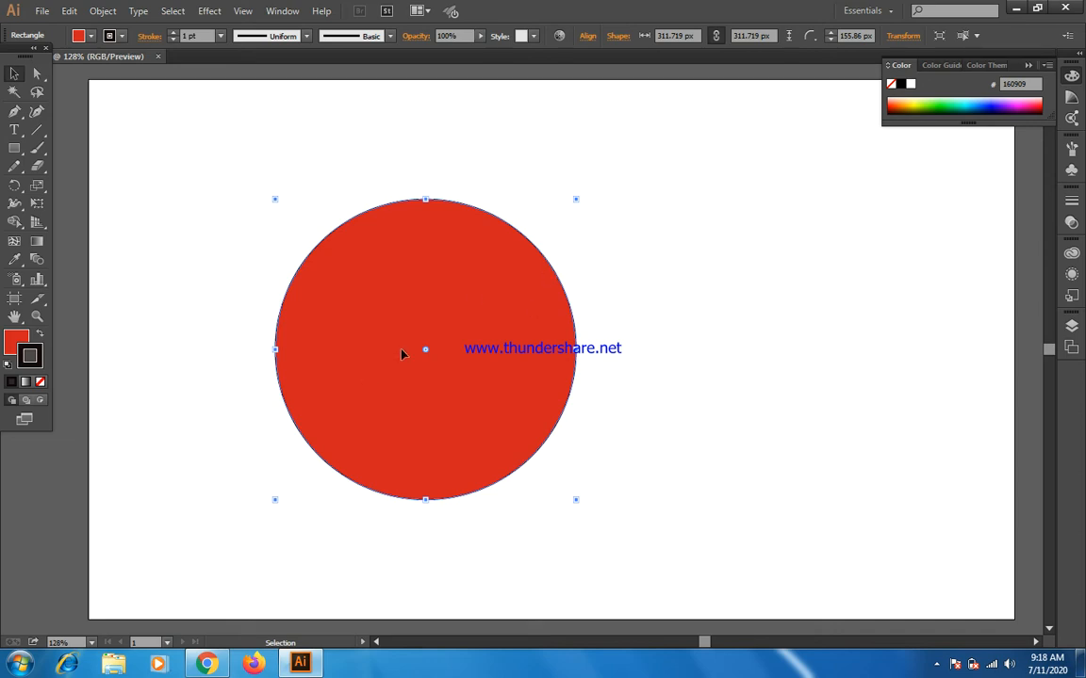
{"action": "left_click_drag", "start_coordinate": [596, 187], "coordinate": [565, 296]}
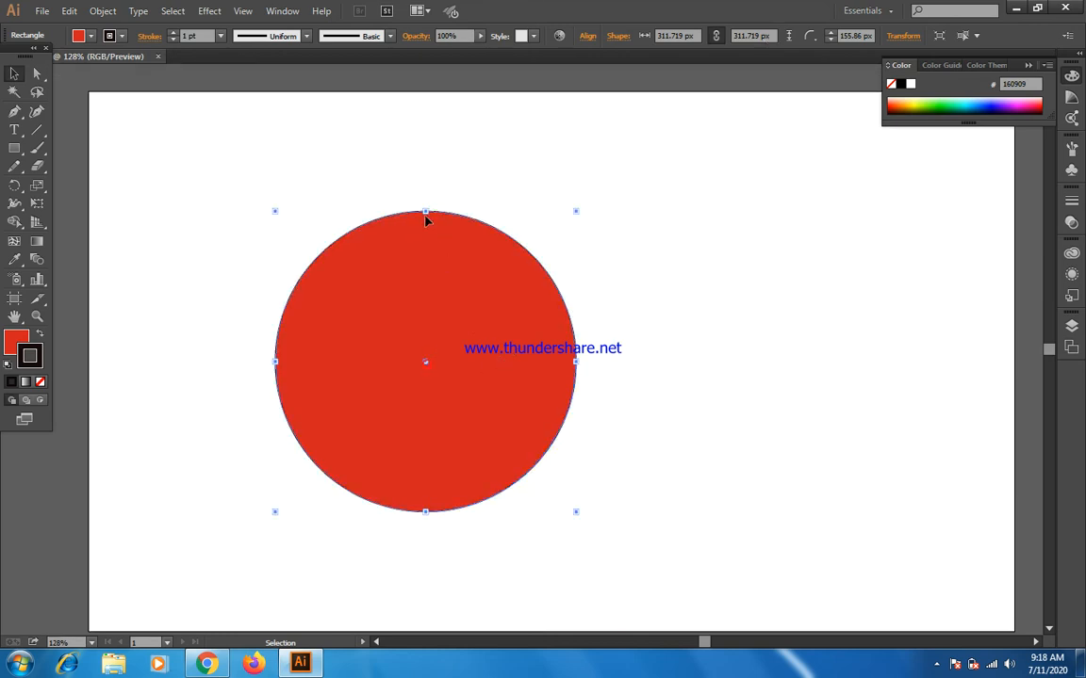
{"action": "key", "text": "a"}
{"action": "key", "text": "ctrl+z"}
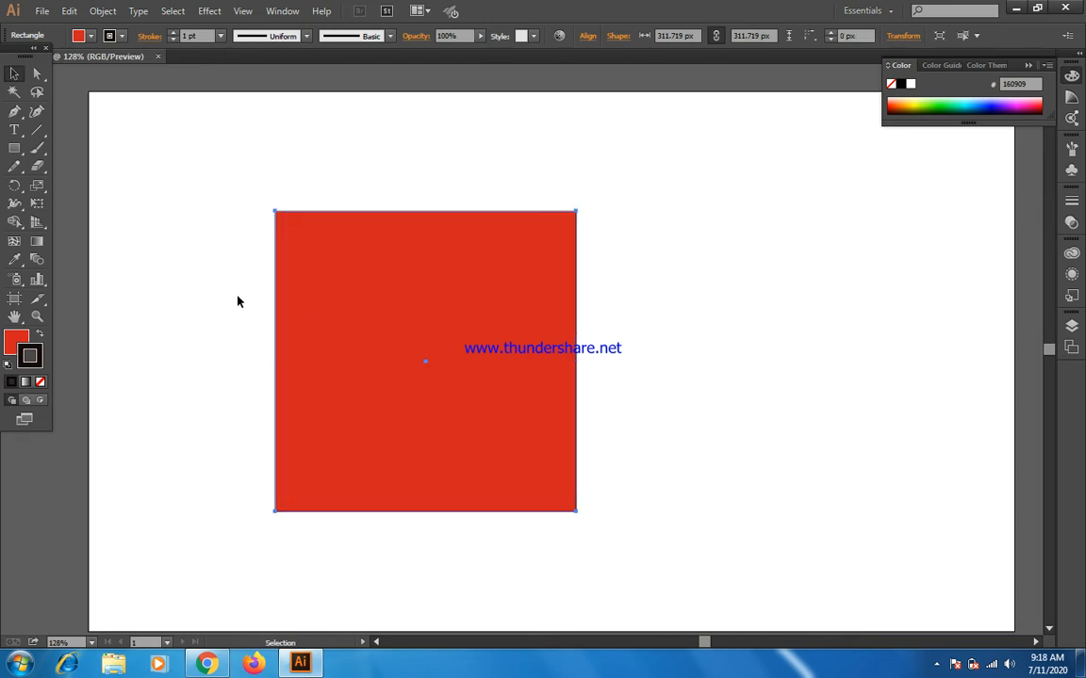
{"action": "left_click", "coordinate": [238, 300]}
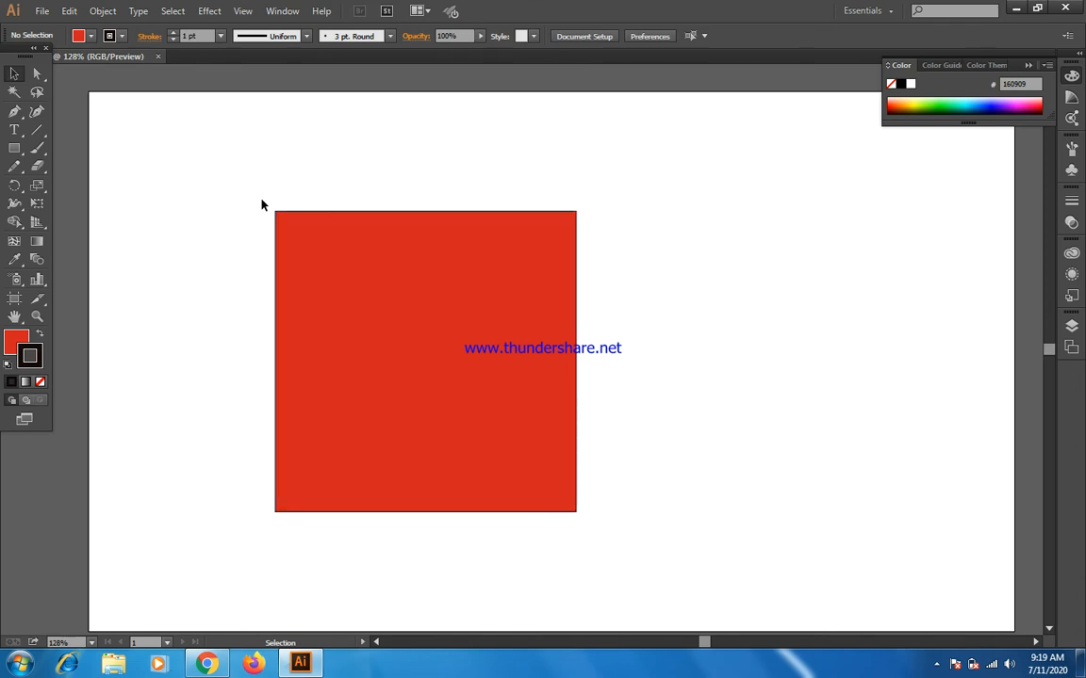
Step: Select the red square, round its corners to about 156 px, vary the radius to about 85 px, and restore sharp corners
{"action": "left_click_drag", "start_coordinate": [232, 178], "coordinate": [617, 572]}
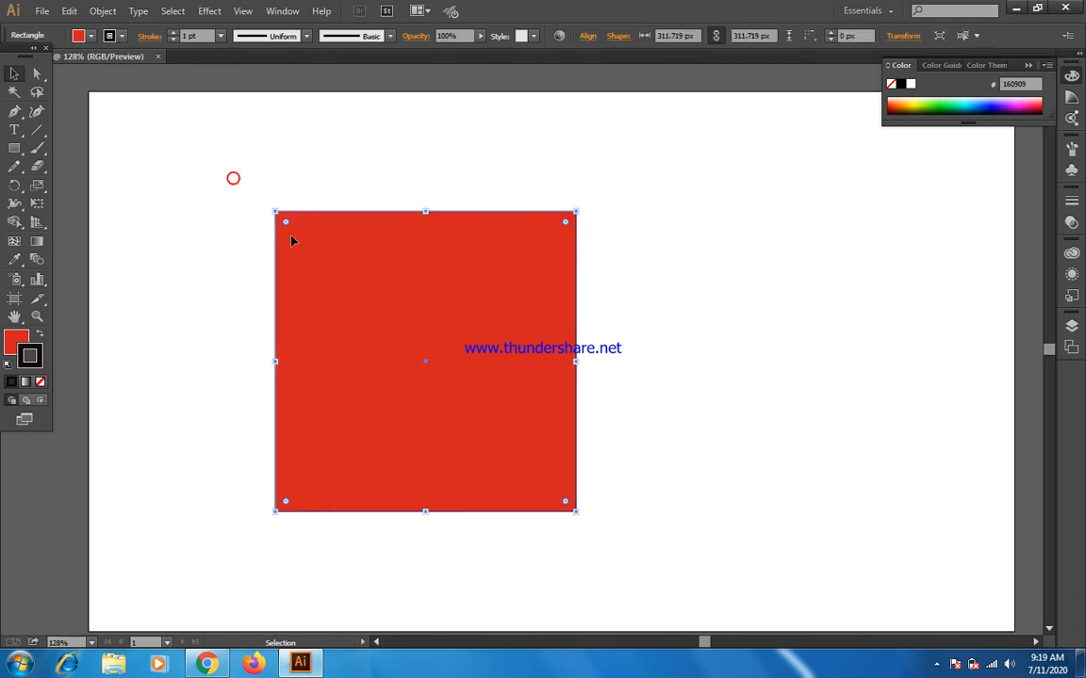
{"action": "left_click_drag", "start_coordinate": [327, 274], "coordinate": [432, 328]}
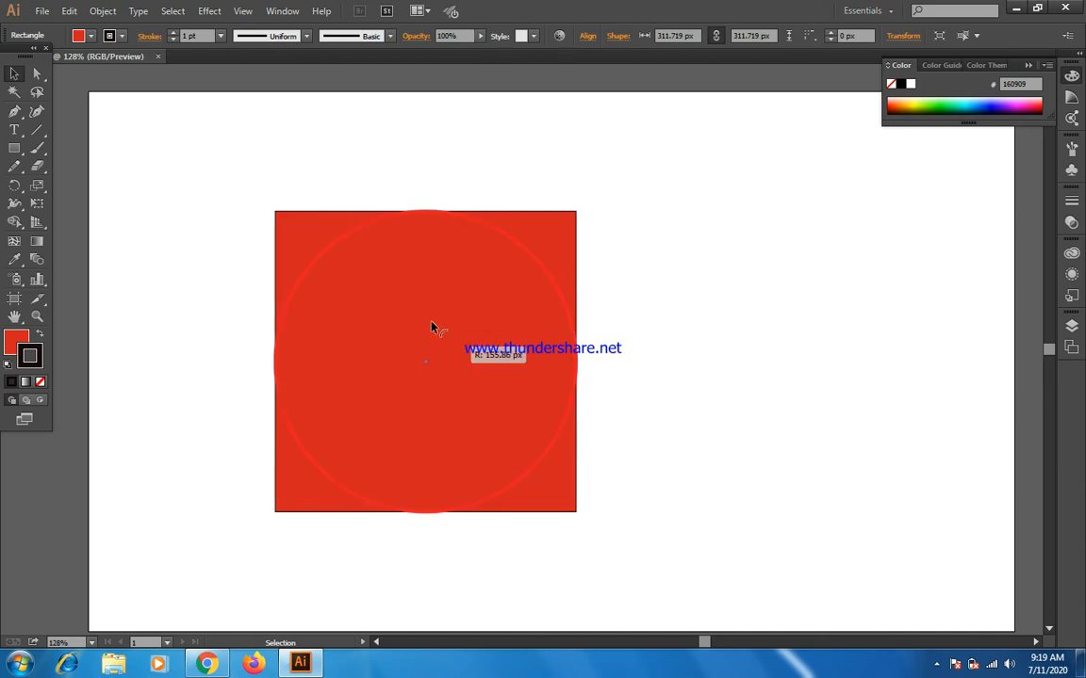
{"action": "left_click_drag", "start_coordinate": [408, 288], "coordinate": [397, 264]}
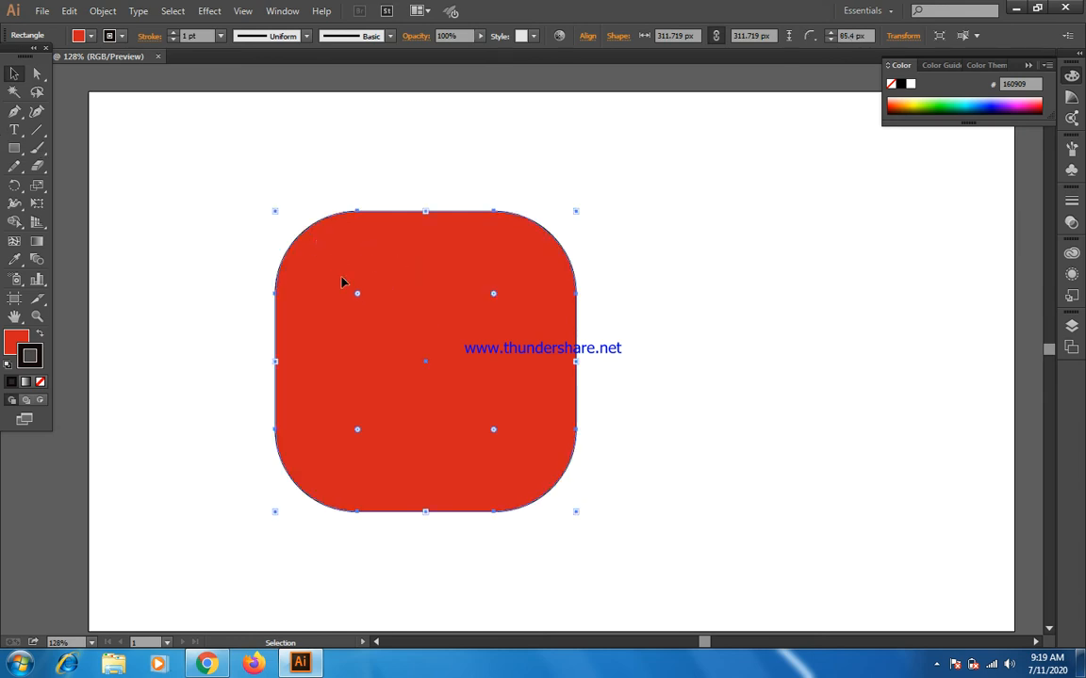
{"action": "left_click_drag", "start_coordinate": [358, 294], "coordinate": [262, 148]}
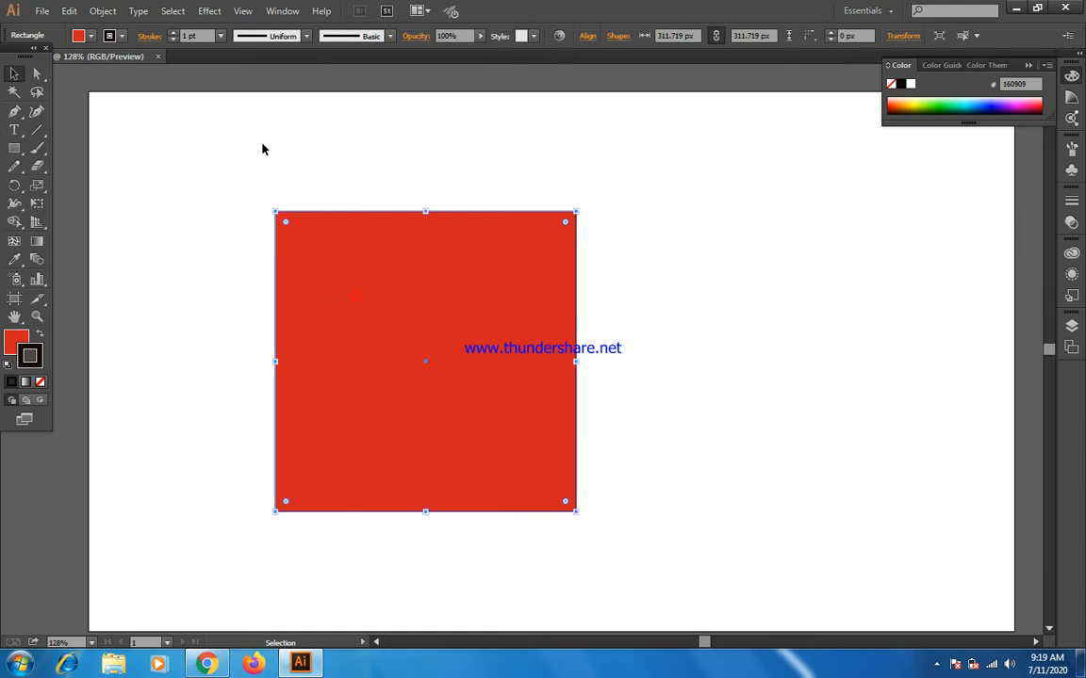
{"action": "left_click", "coordinate": [178, 184]}
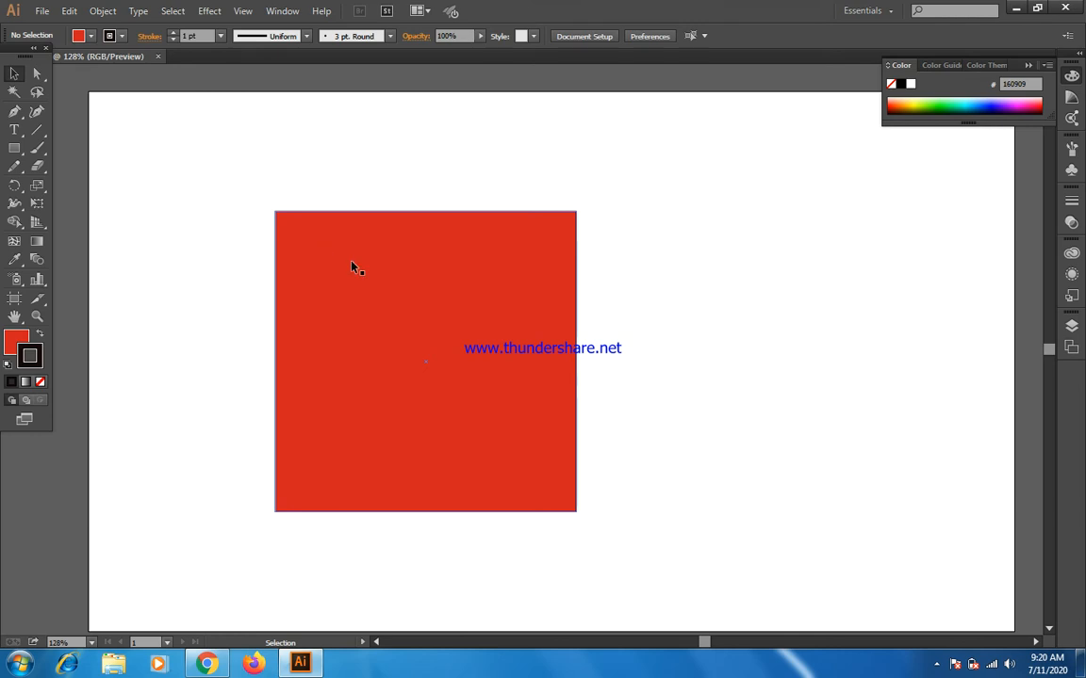
Step: Scale the red square proportionally down to about 173 px, enlarge it to about 330 px per side, and deselect it
{"action": "mouse_move", "coordinate": [368, 267]}
{"action": "left_mouse_down"}
{"action": "mouse_move", "coordinate": [597, 267]}
{"action": "mouse_move", "coordinate": [788, 250]}
{"action": "mouse_move", "coordinate": [725, 243]}
{"action": "mouse_move", "coordinate": [778, 234]}
{"action": "mouse_move", "coordinate": [194, 245]}
{"action": "mouse_move", "coordinate": [391, 230]}
{"action": "mouse_move", "coordinate": [614, 235]}
{"action": "mouse_move", "coordinate": [314, 229]}
{"action": "mouse_move", "coordinate": [777, 259]}
{"action": "mouse_move", "coordinate": [780, 245]}
{"action": "mouse_move", "coordinate": [368, 265]}
{"action": "left_mouse_up"}
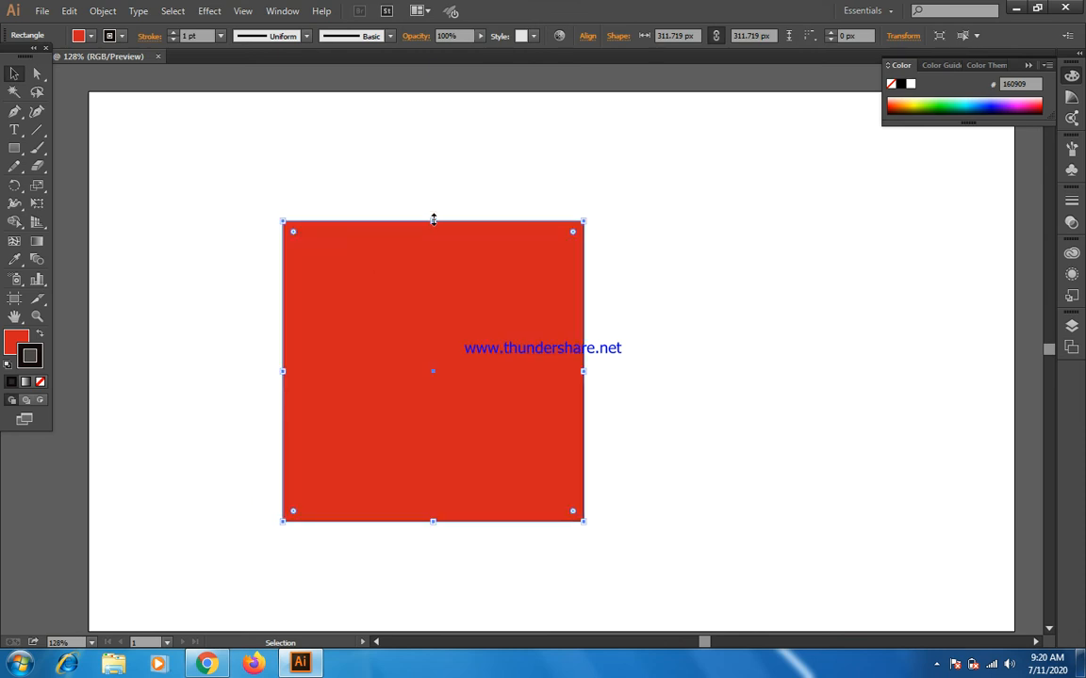
{"action": "left_click_drag", "start_coordinate": [433, 219], "coordinate": [438, 353]}
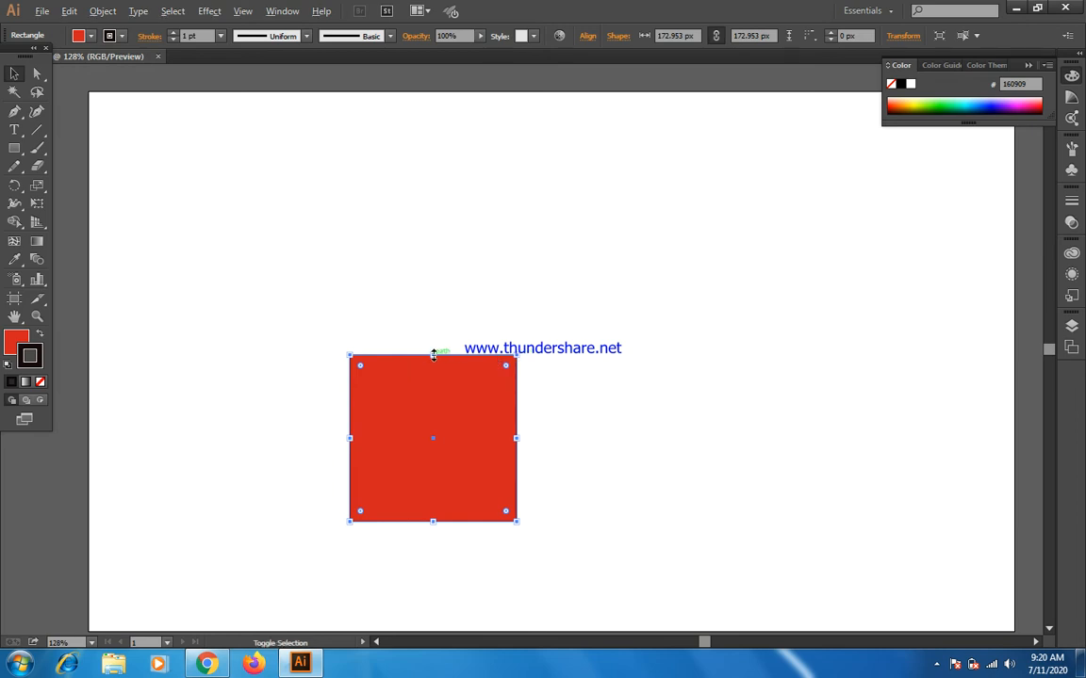
{"action": "left_click_drag", "start_coordinate": [432, 356], "coordinate": [434, 286]}
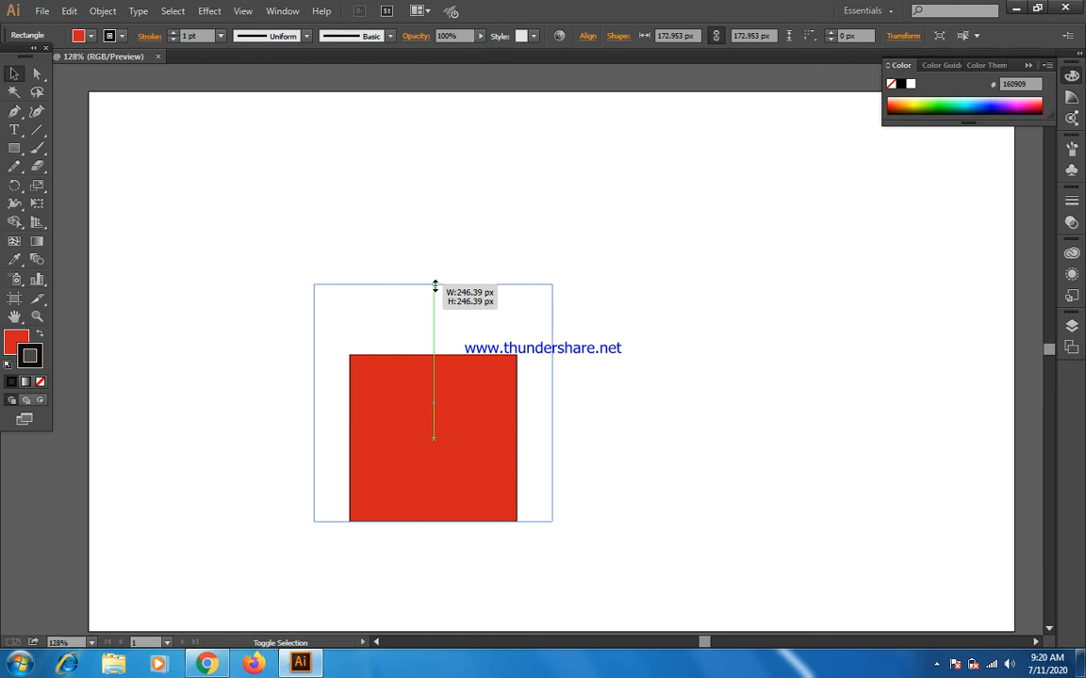
{"action": "left_click_drag", "start_coordinate": [435, 286], "coordinate": [441, 203]}
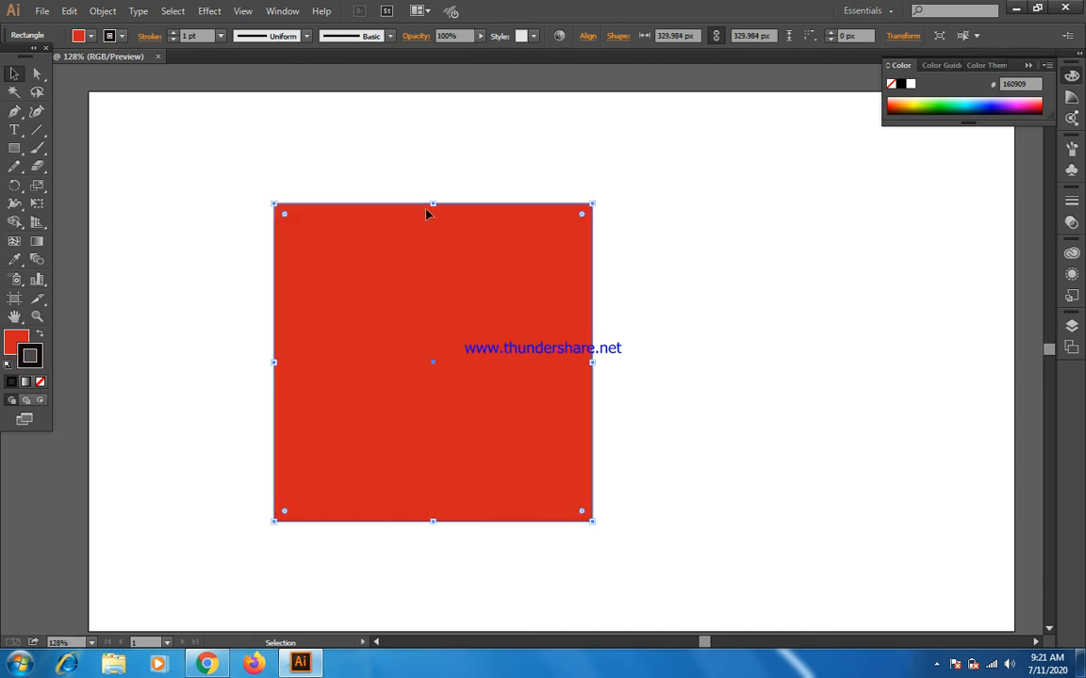
{"action": "left_click", "coordinate": [216, 198]}
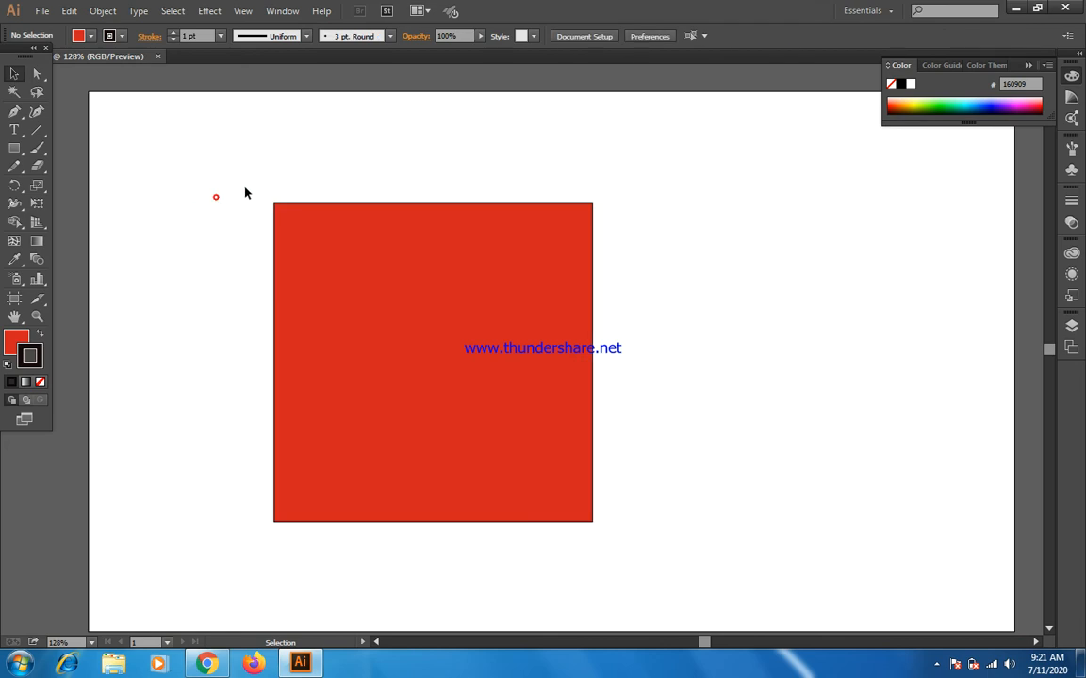
Step: Select the red square and dismiss the Windows color scheme prompt without choosing an option
{"action": "left_click", "coordinate": [276, 218]}
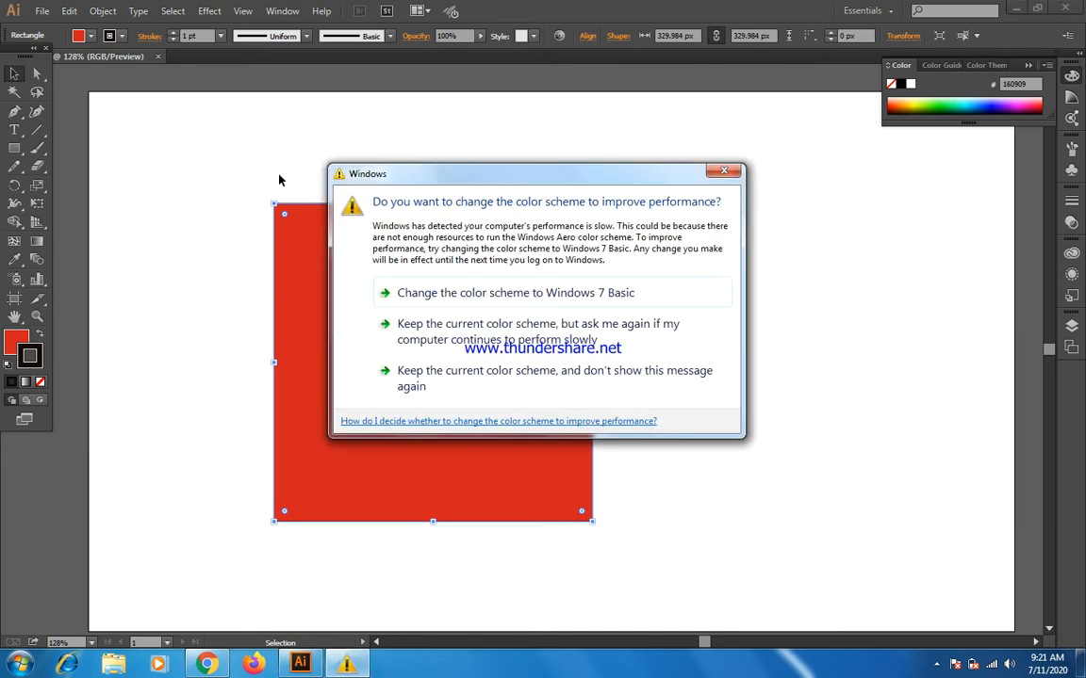
{"action": "left_click", "coordinate": [722, 175]}
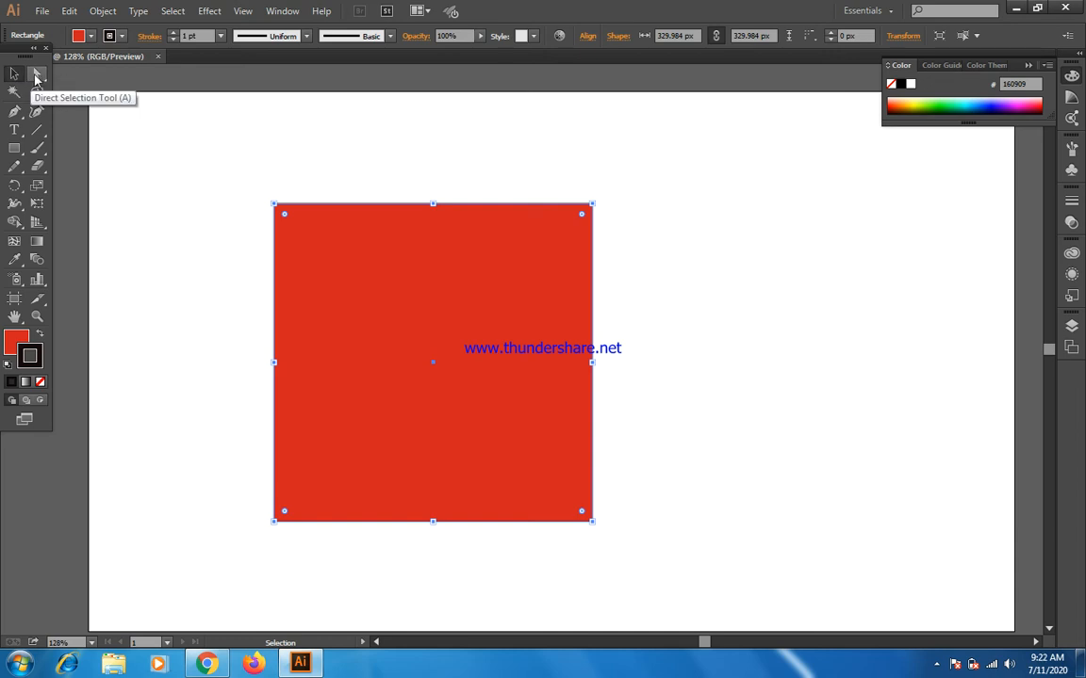
Step: Practice selecting the square's anchors and edges with the Direct Selection tool, ending with only its upper-right corner anchor selected
{"action": "left_click", "coordinate": [36, 76]}
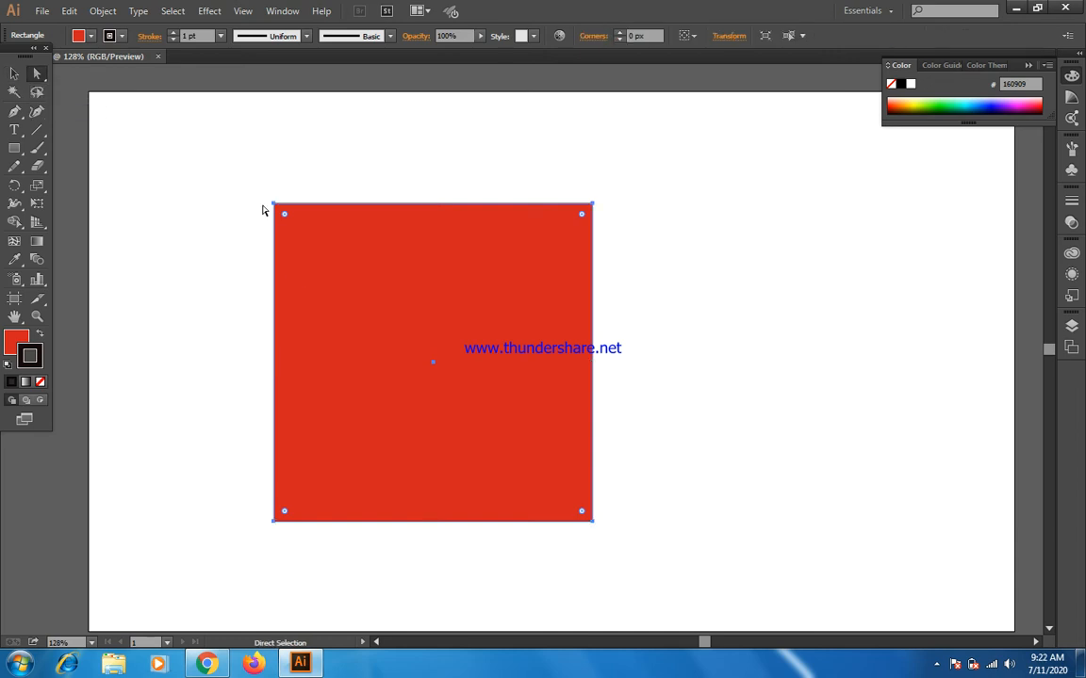
{"action": "left_click_drag", "start_coordinate": [242, 151], "coordinate": [547, 439]}
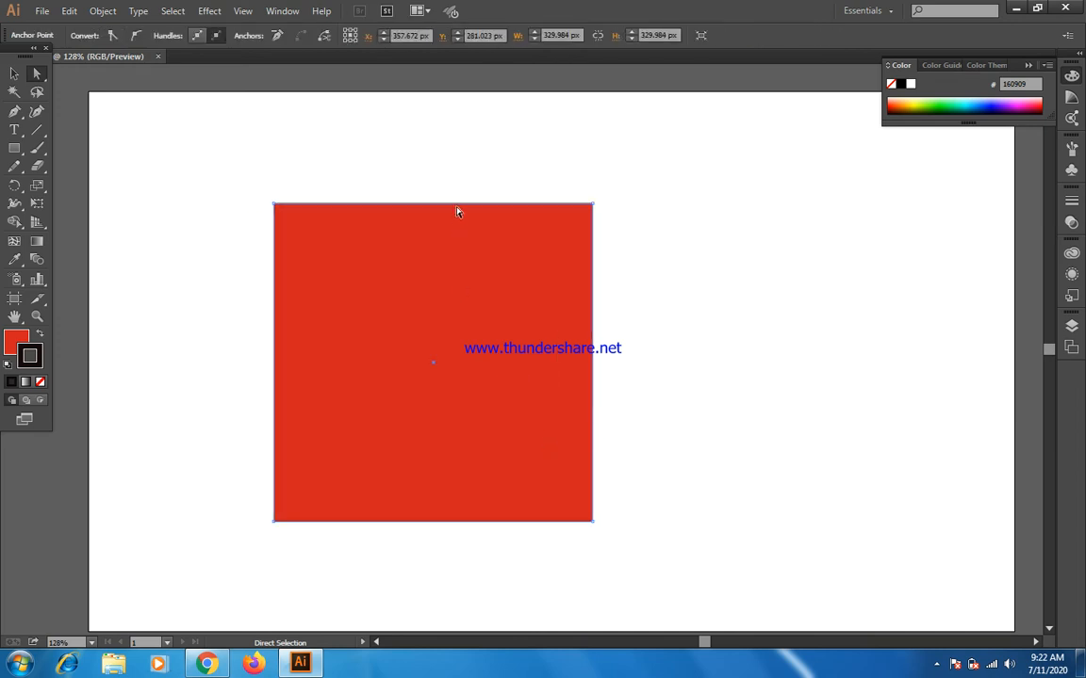
{"action": "mouse_move", "coordinate": [458, 205]}
{"action": "left_mouse_down"}
{"action": "mouse_move", "coordinate": [744, 211]}
{"action": "mouse_move", "coordinate": [468, 220]}
{"action": "mouse_move", "coordinate": [455, 208]}
{"action": "left_mouse_up"}
{"action": "left_click_drag", "start_coordinate": [557, 156], "coordinate": [686, 448]}
{"action": "left_click", "coordinate": [684, 447]}
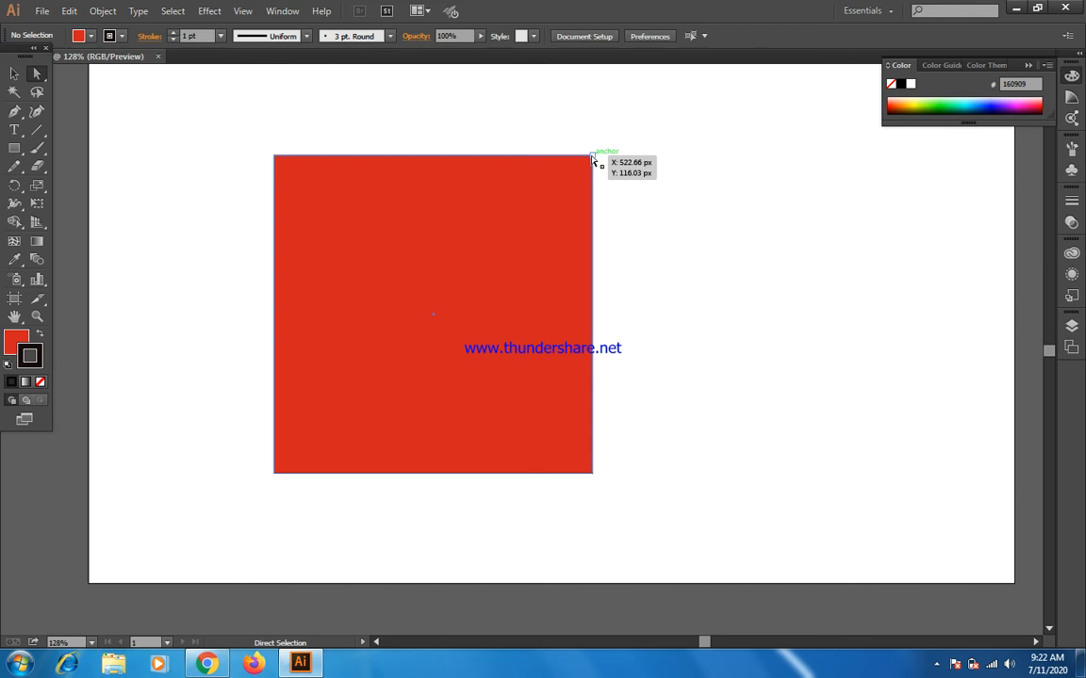
{"action": "left_click", "coordinate": [754, 307]}
{"action": "left_click", "coordinate": [591, 157]}
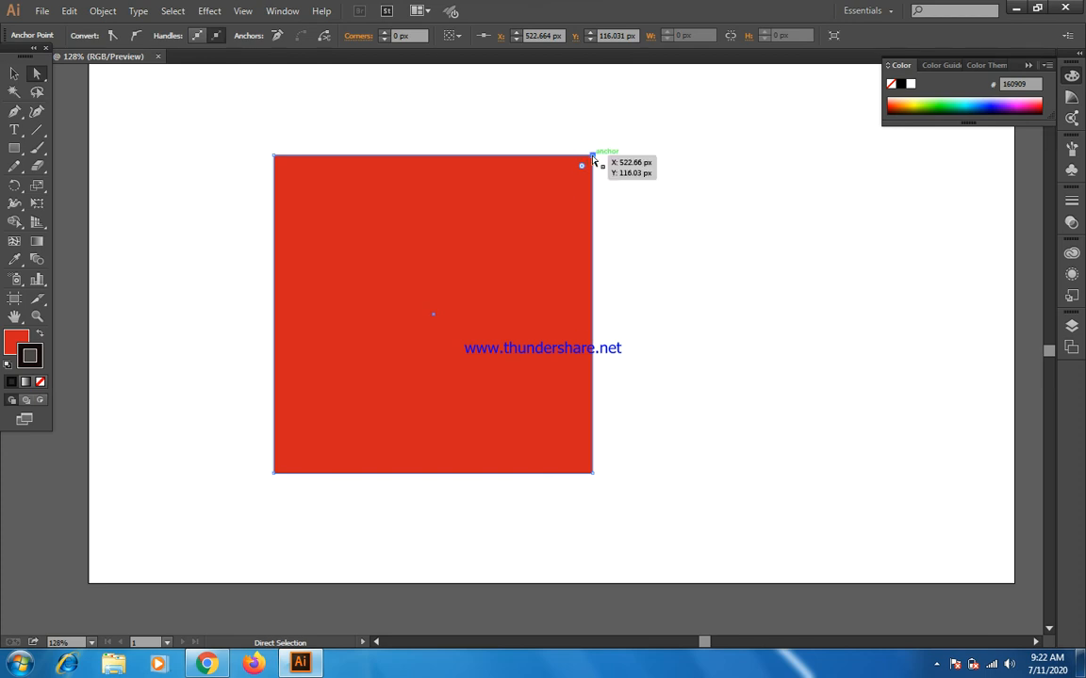
{"action": "left_click_drag", "start_coordinate": [592, 158], "coordinate": [592, 184]}
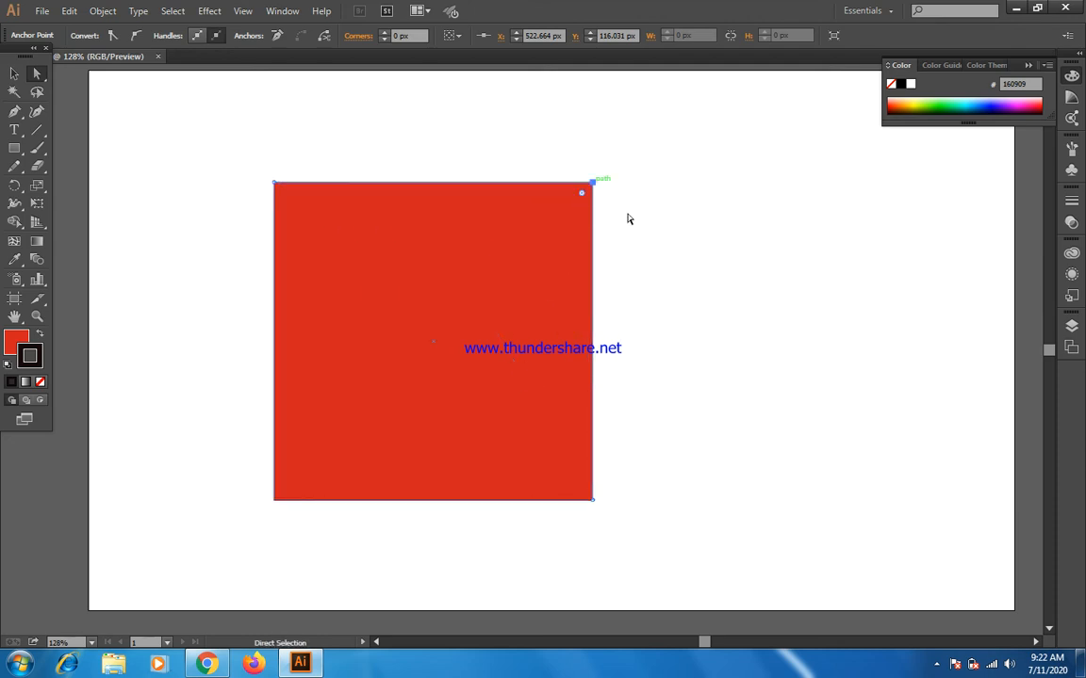
Step: Distort the square into an irregular four-sided shape by moving its two upper anchors together and two other corner anchors individually
{"action": "left_click_drag", "start_coordinate": [675, 121], "coordinate": [232, 222]}
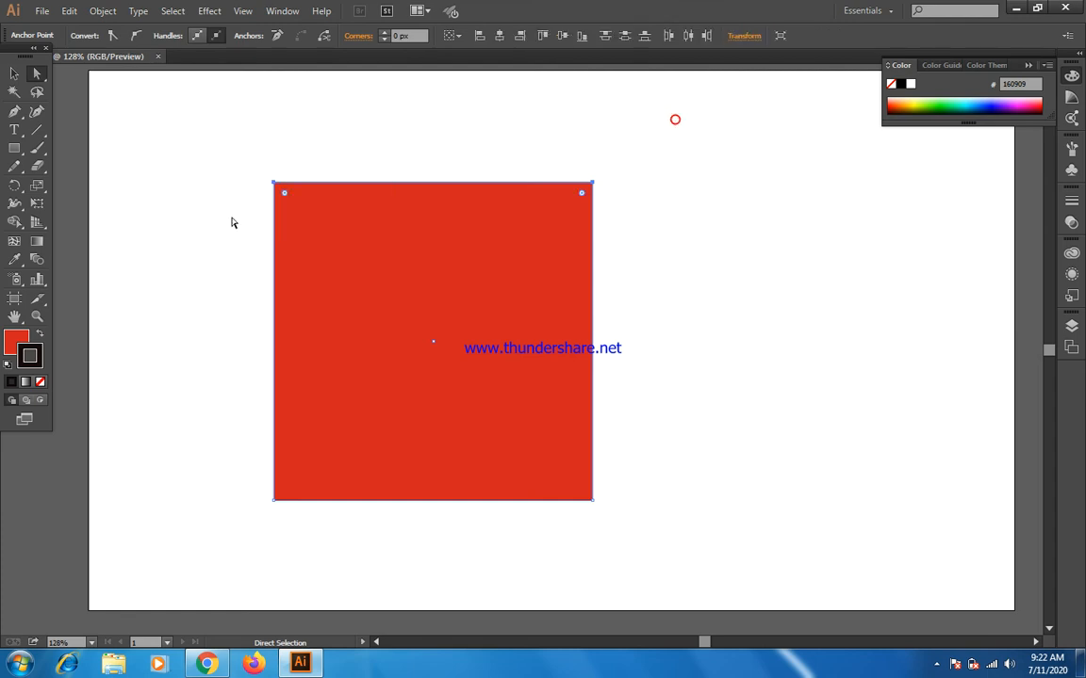
{"action": "left_click_drag", "start_coordinate": [271, 184], "coordinate": [700, 411]}
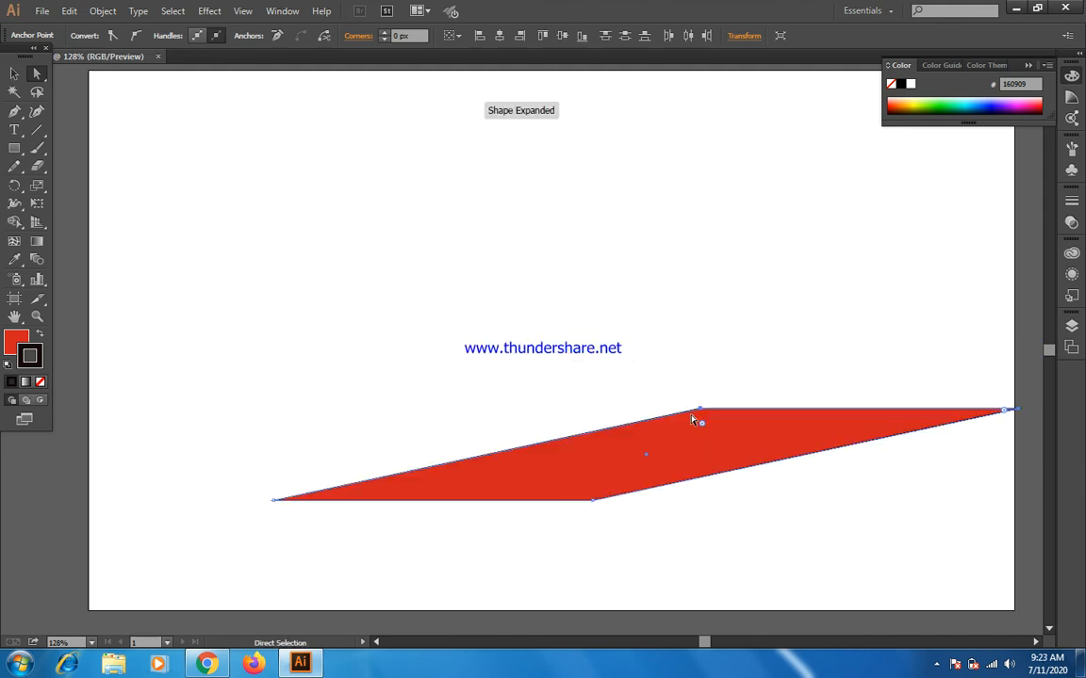
{"action": "left_click_drag", "start_coordinate": [594, 509], "coordinate": [559, 236]}
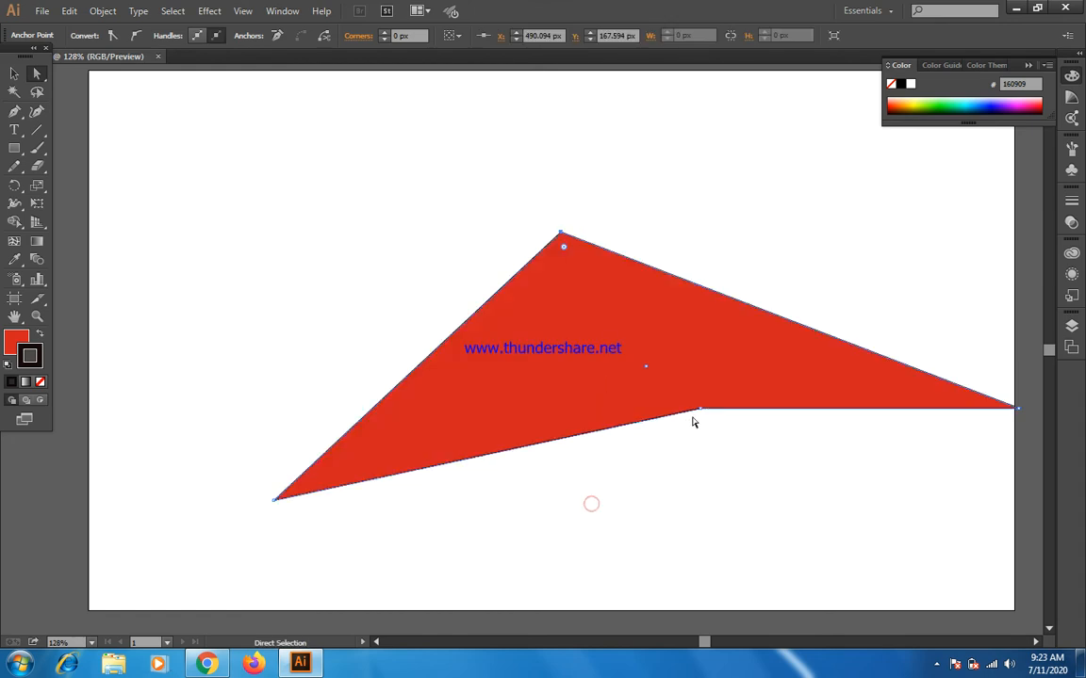
{"action": "left_click_drag", "start_coordinate": [699, 411], "coordinate": [715, 534]}
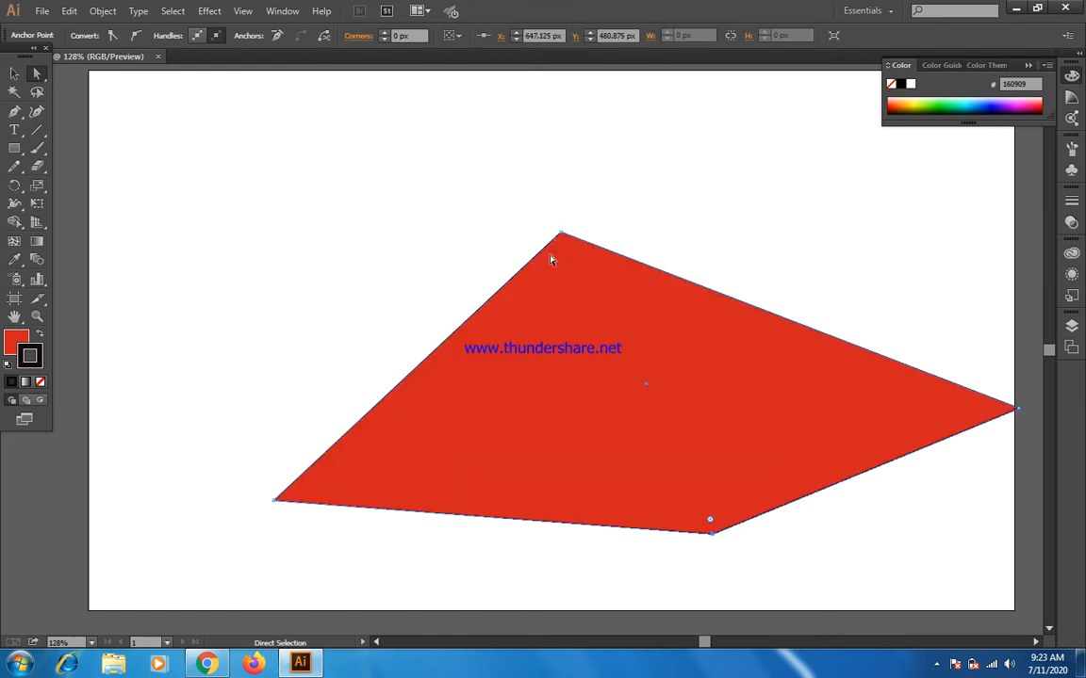
{"action": "left_click", "coordinate": [363, 243]}
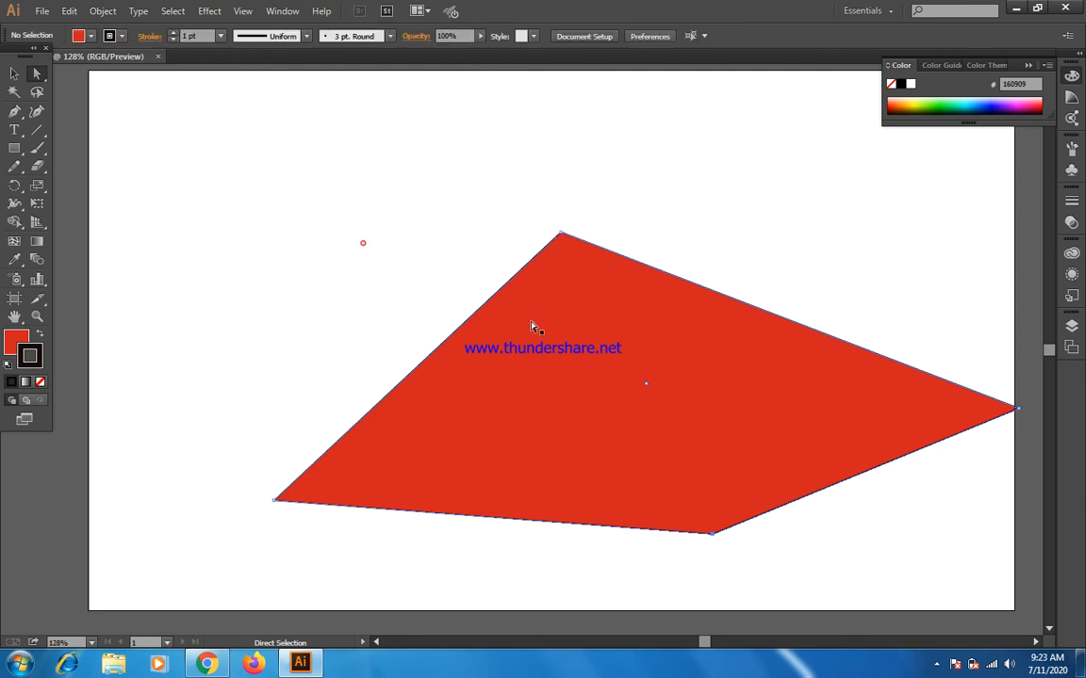
Step: Round the shape's topmost corner to about 269 px and its leftmost corner to about 105 px
{"action": "left_click", "coordinate": [561, 234]}
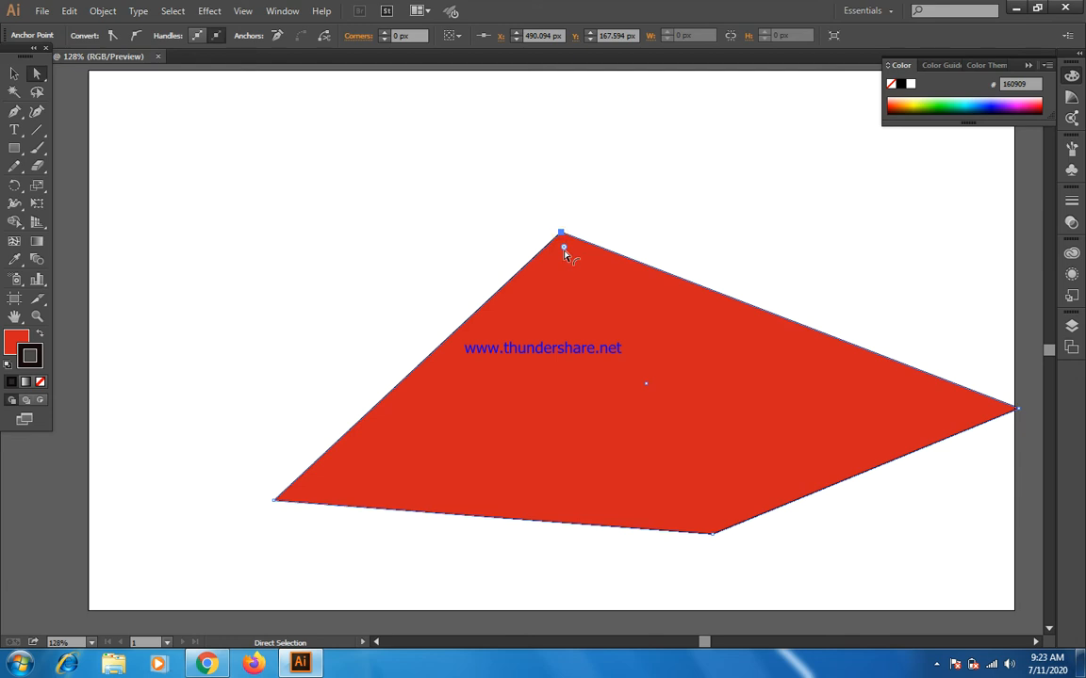
{"action": "left_click_drag", "start_coordinate": [563, 252], "coordinate": [619, 526]}
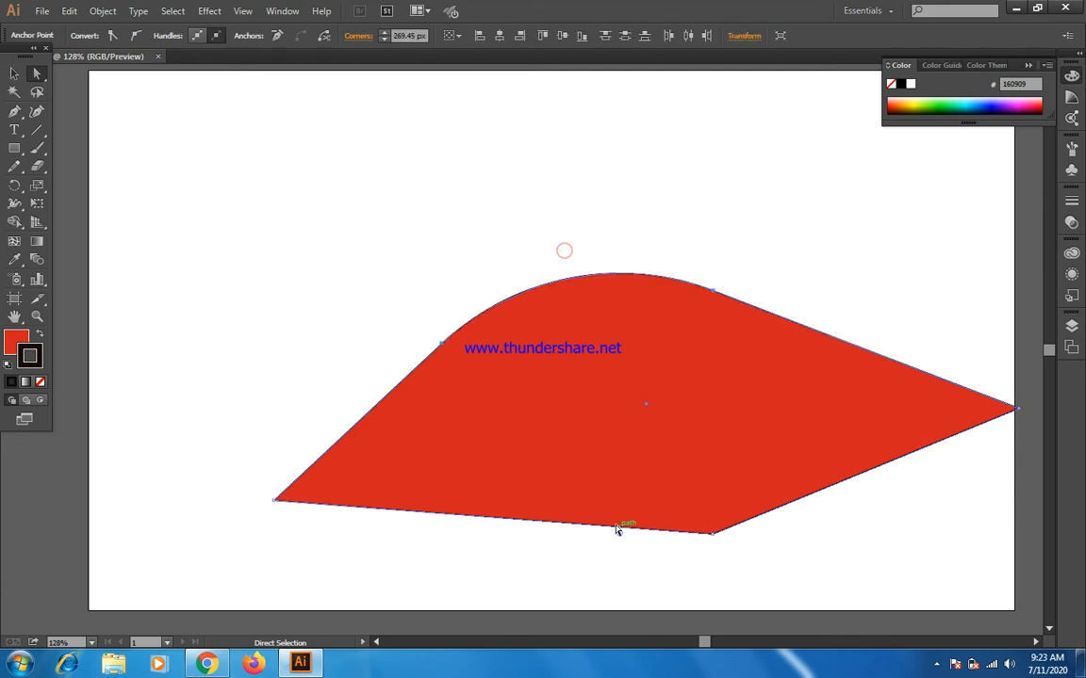
{"action": "left_click", "coordinate": [275, 499]}
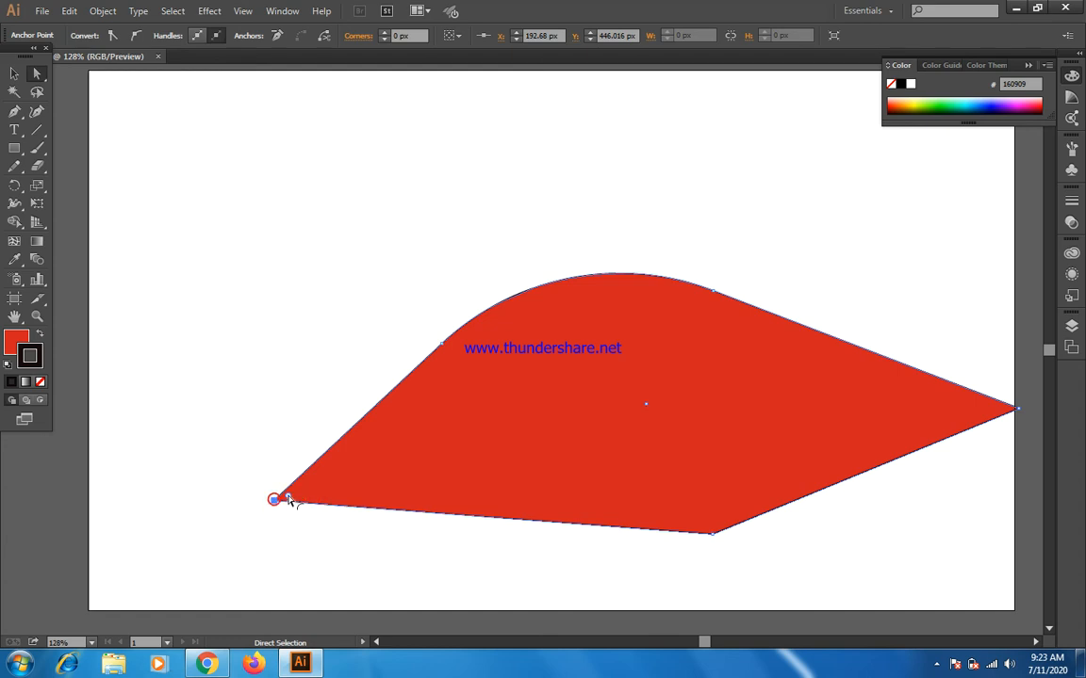
{"action": "left_click_drag", "start_coordinate": [291, 496], "coordinate": [731, 455]}
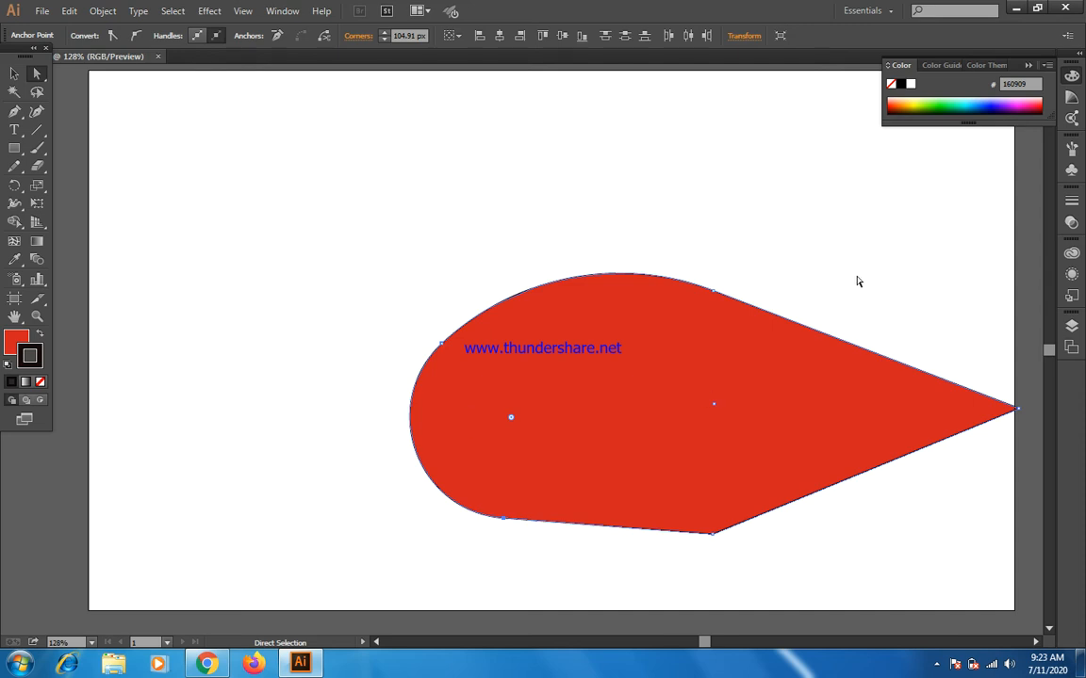
Step: Delete the shape's upper-right curve anchor and lower corner anchor, and remove the remaining arc from the artboard
{"action": "left_click", "coordinate": [713, 289]}
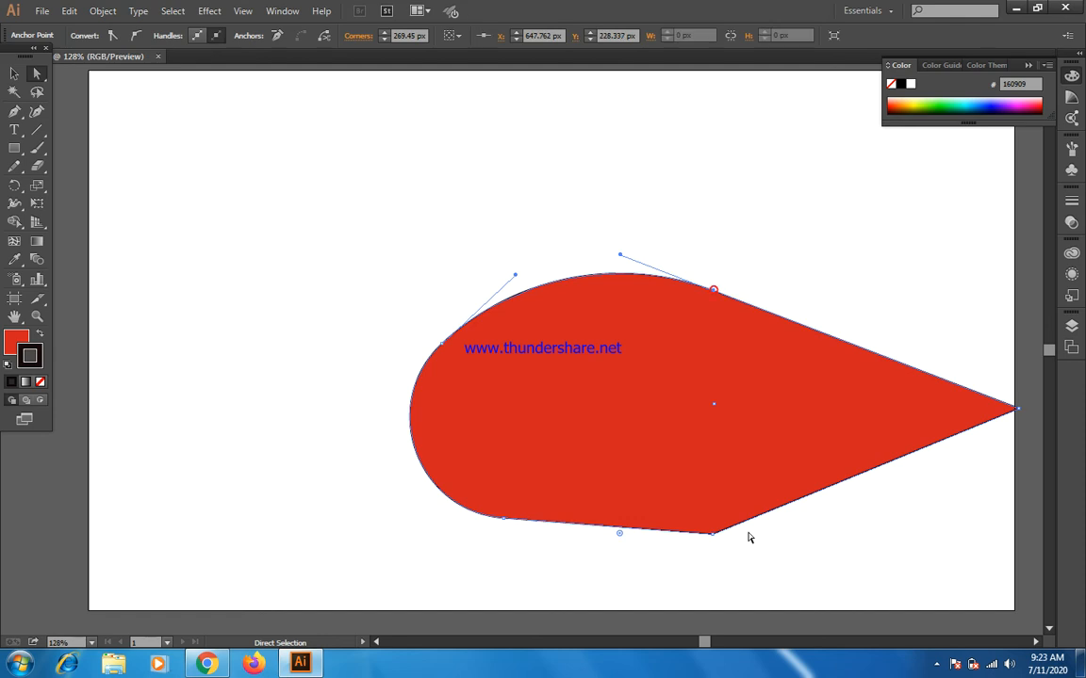
{"action": "key", "text": "Delete"}
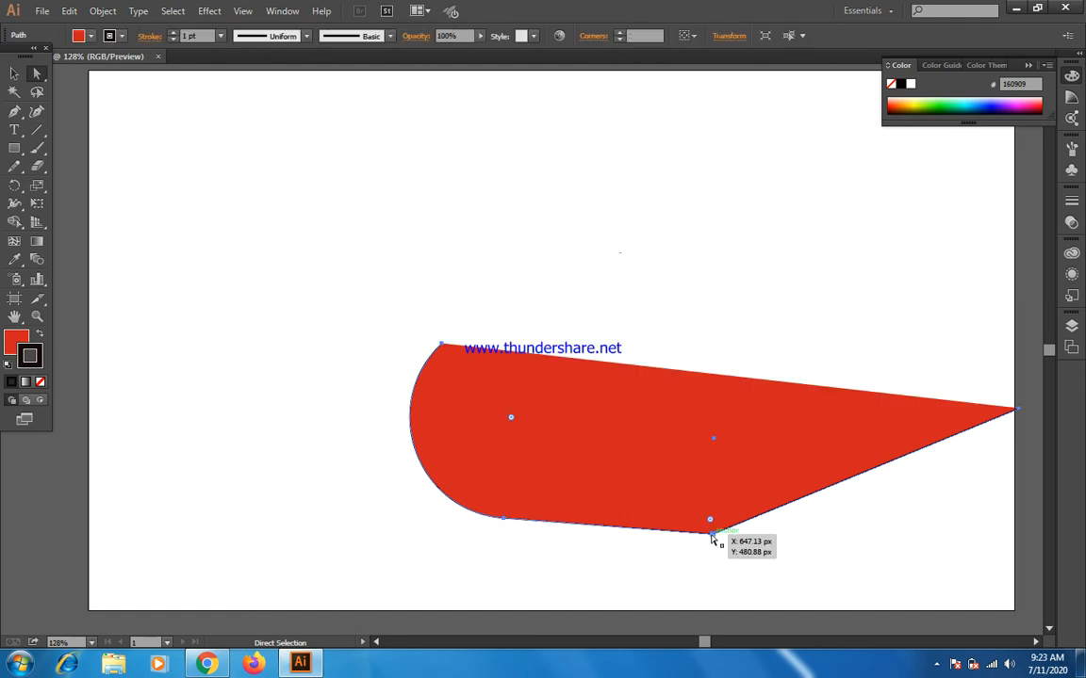
{"action": "left_click", "coordinate": [711, 531]}
{"action": "key", "text": "Delete"}
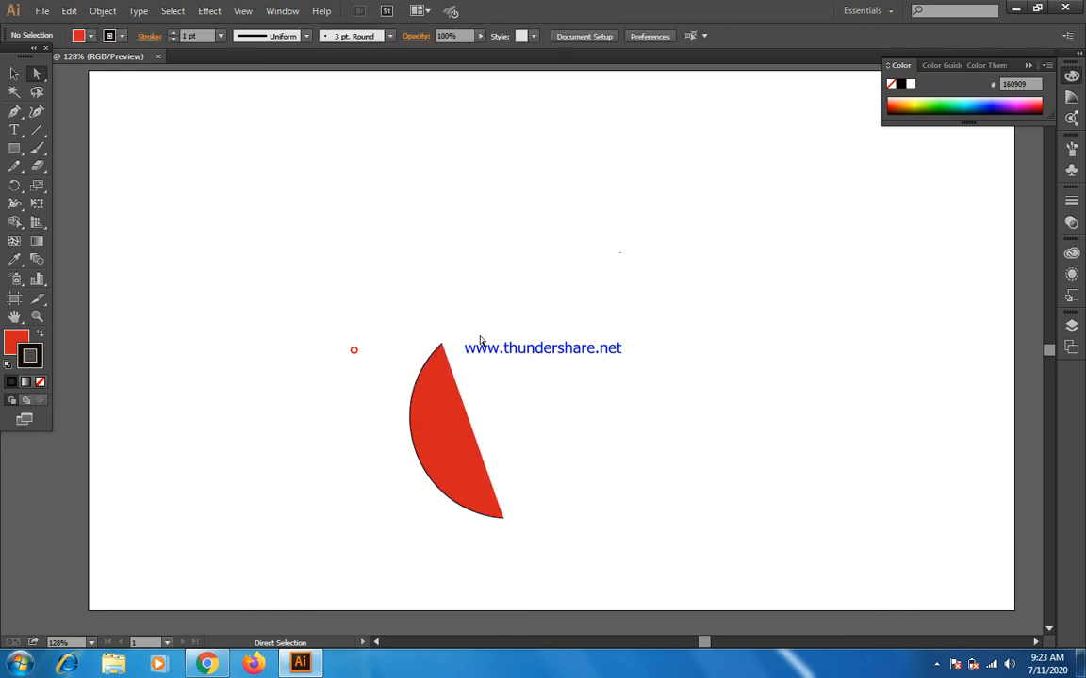
{"action": "left_click_drag", "start_coordinate": [521, 279], "coordinate": [332, 517]}
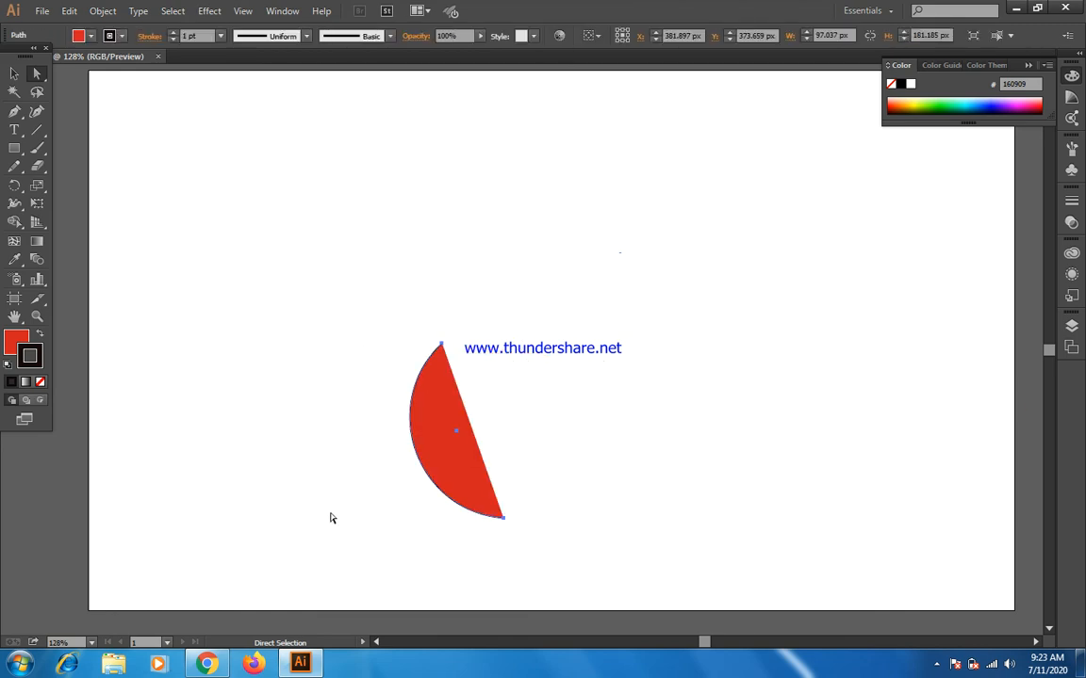
{"action": "key", "text": "Delete"}
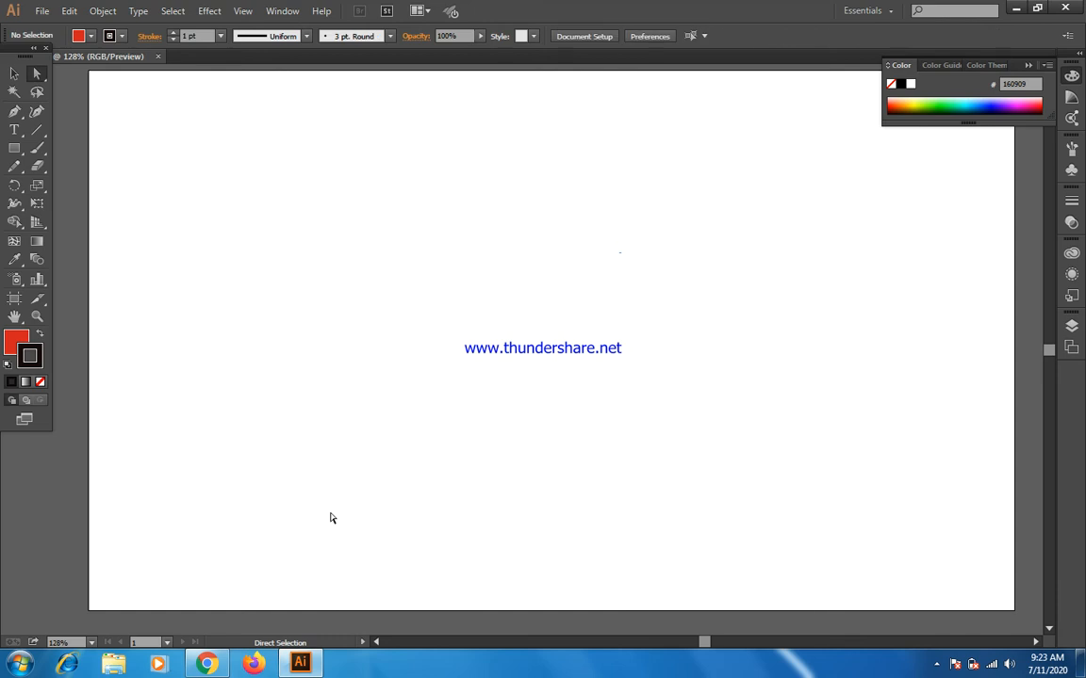
Step: Dismiss the Windows color scheme prompt and switch back to the Selection tool
{"action": "left_click", "coordinate": [16, 74]}
{"action": "left_click", "coordinate": [37, 74]}
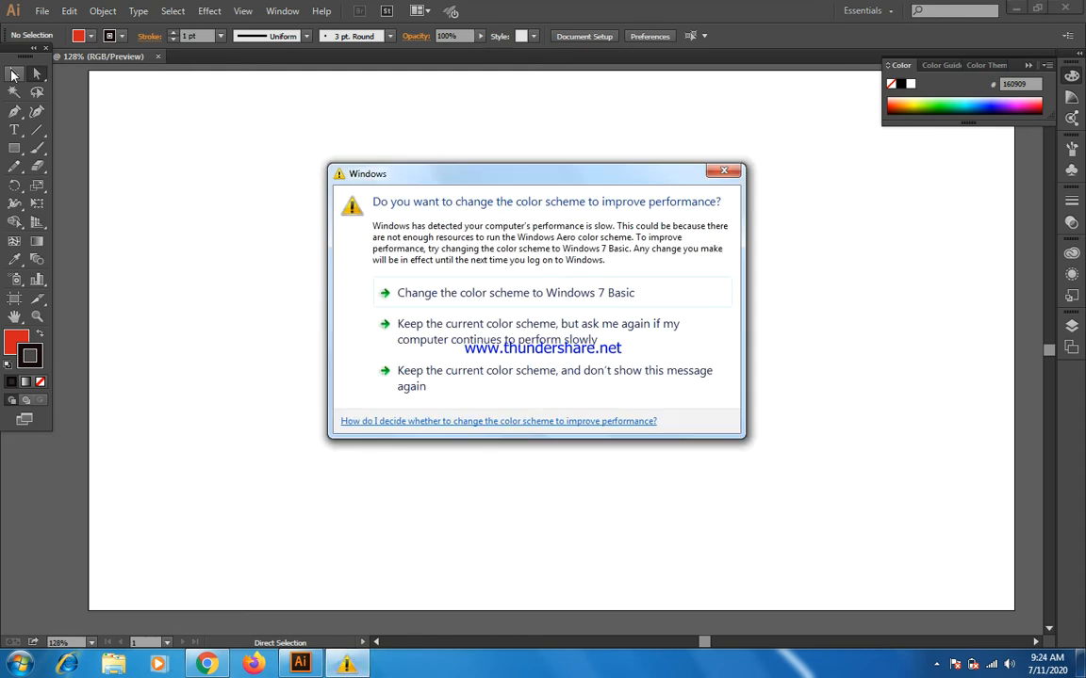
{"action": "left_click", "coordinate": [723, 171]}
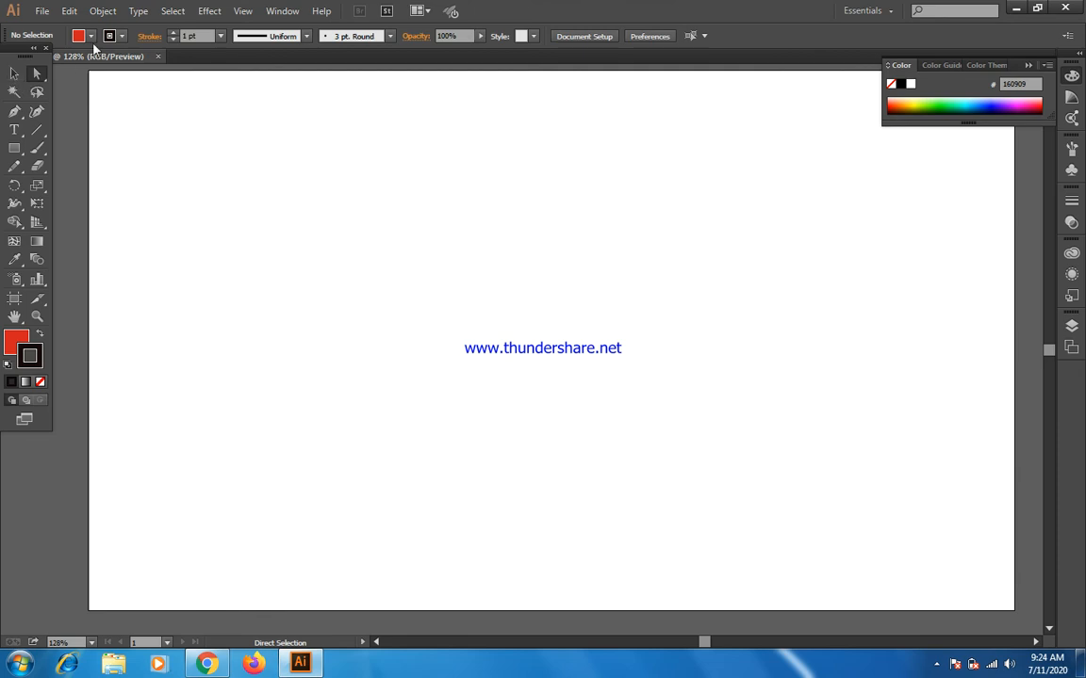
{"action": "left_click", "coordinate": [13, 76]}
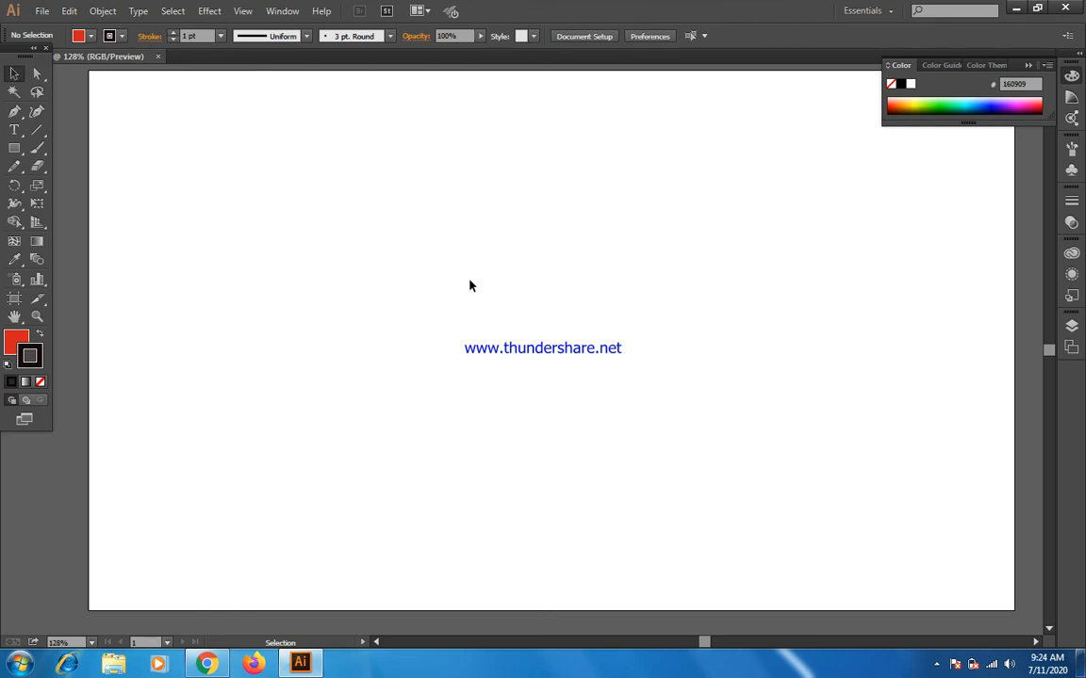
{"action": "scroll", "coordinate": [462, 279], "scroll_direction": "down", "scroll_amount": 3}
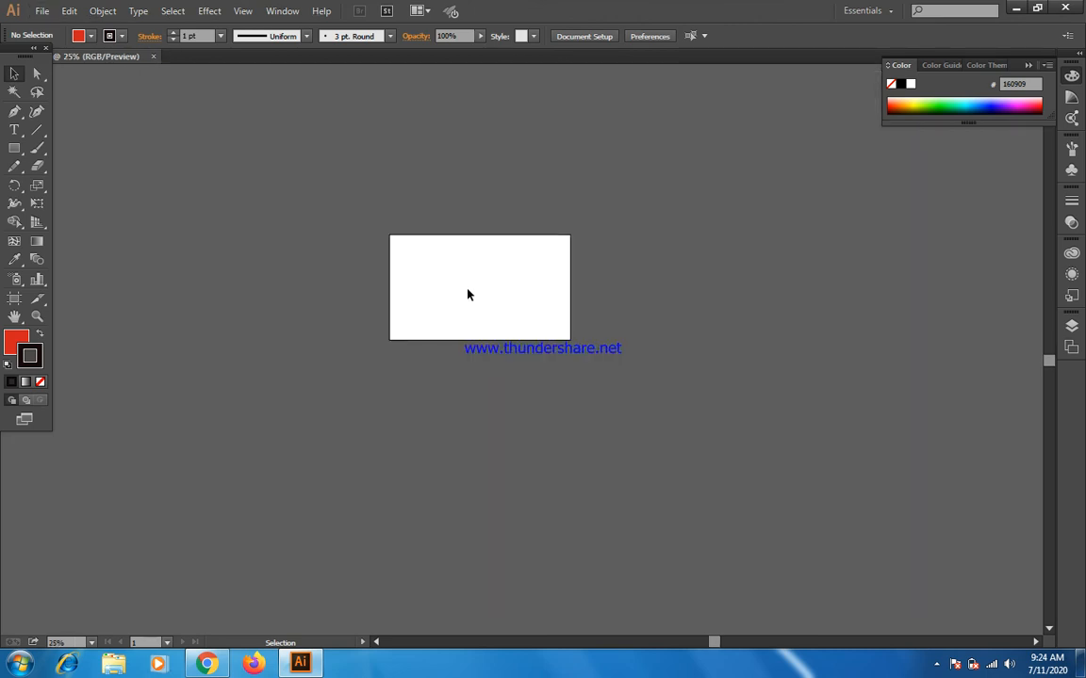
{"action": "scroll", "coordinate": [468, 287], "scroll_direction": "up", "scroll_amount": 4}
{"action": "left_click_drag", "start_coordinate": [628, 231], "coordinate": [364, 304]}
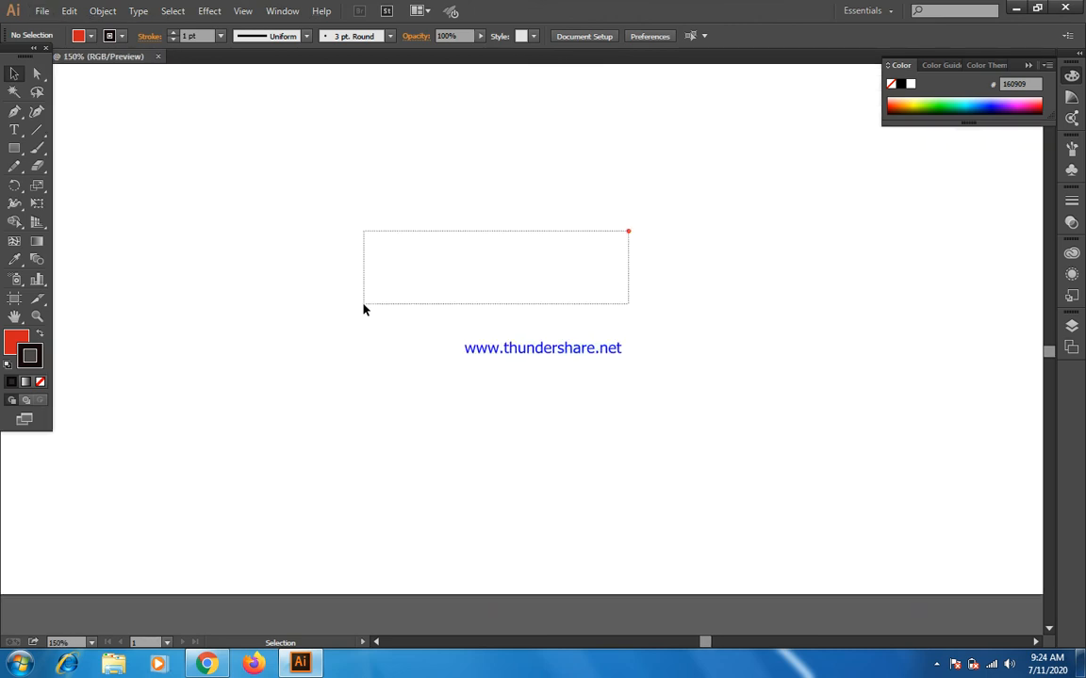
{"action": "left_click_drag", "start_coordinate": [758, 111], "coordinate": [57, 528]}
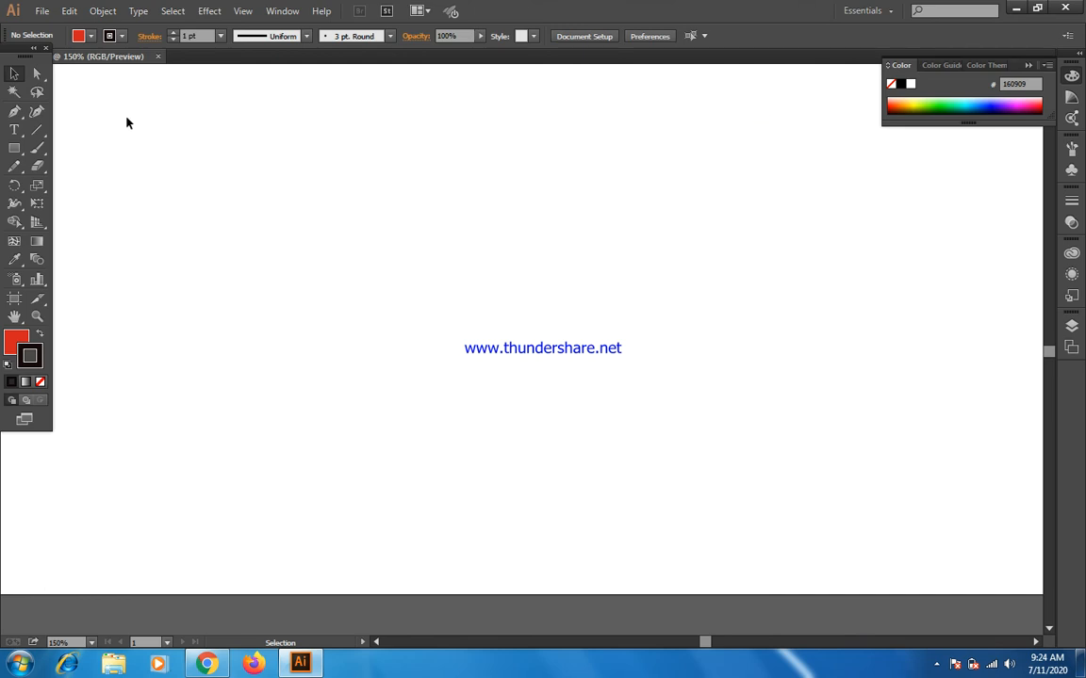
Step: Reset the Essentials workspace to its default layout and bring the Color panel back into view
{"action": "left_click", "coordinate": [30, 347]}
{"action": "left_click", "coordinate": [893, 15]}
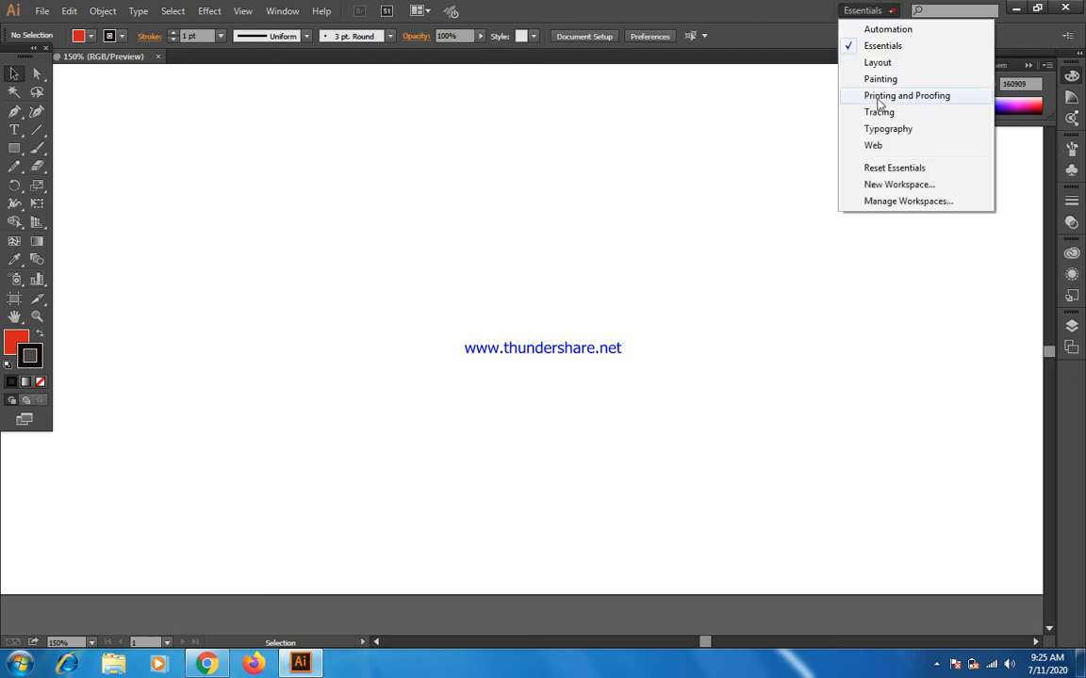
{"action": "left_click", "coordinate": [876, 167]}
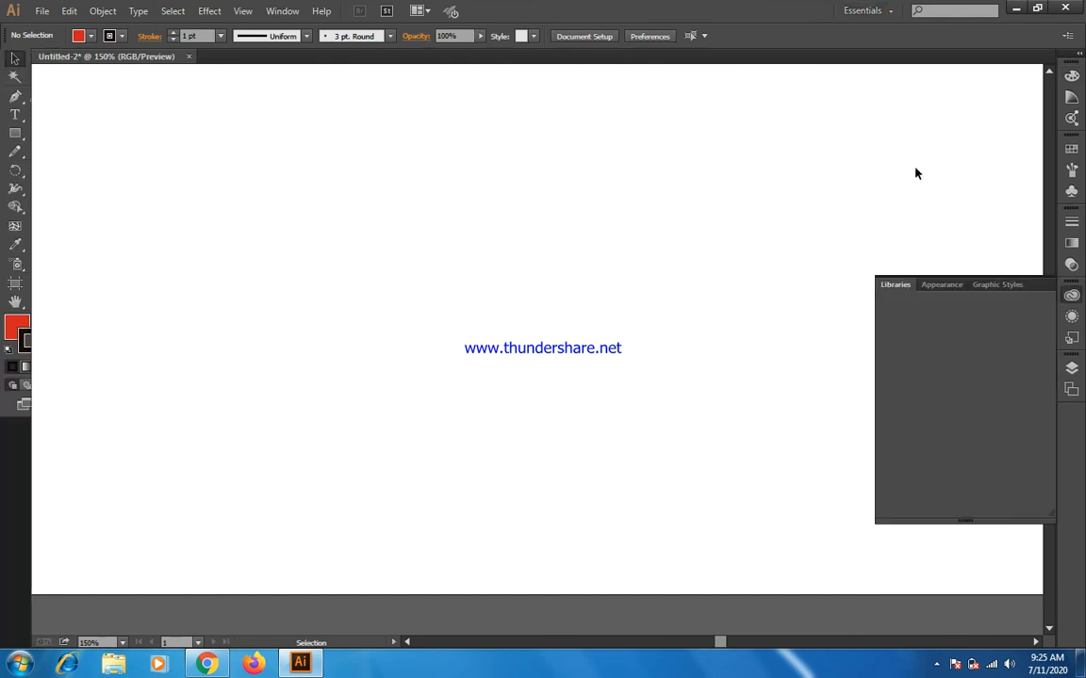
{"action": "left_click", "coordinate": [1068, 85]}
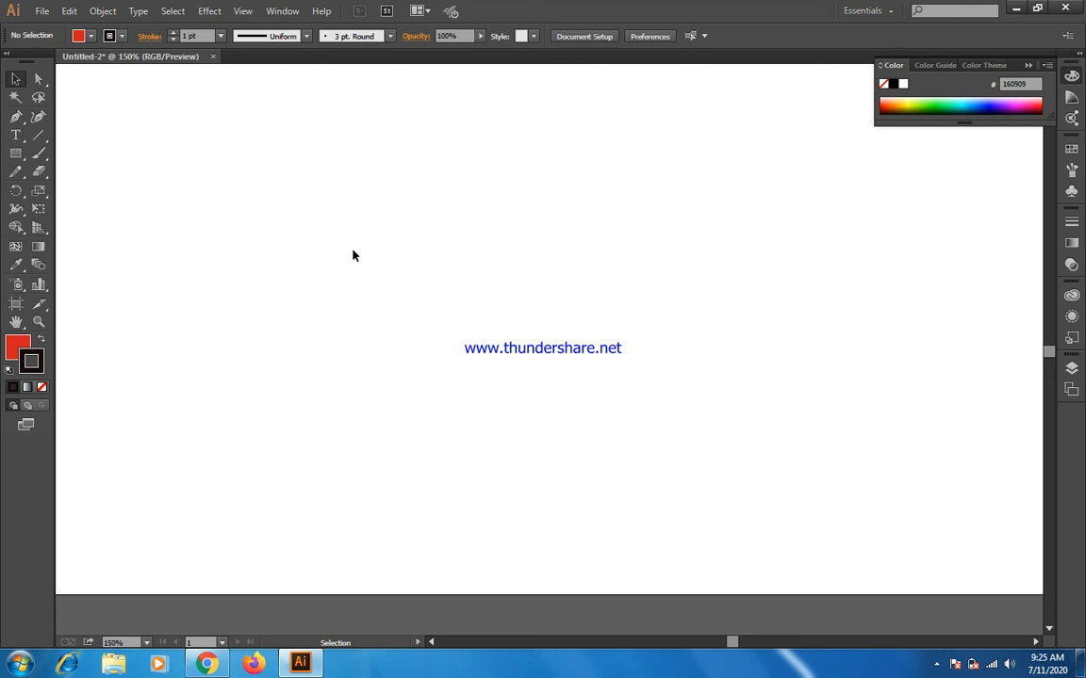
Step: Draw a rectangle about 258 x 228 px in the artboard's upper-left area and return to the Selection tool
{"action": "left_click", "coordinate": [15, 153]}
{"action": "left_click_drag", "start_coordinate": [209, 122], "coordinate": [500, 377]}
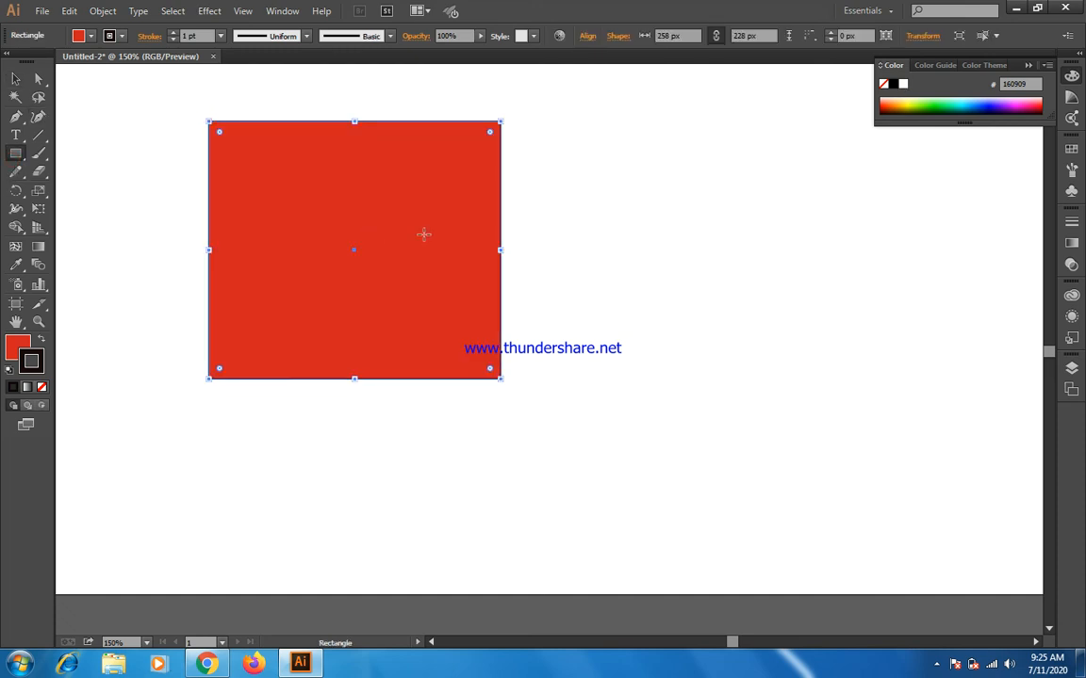
{"action": "left_click", "coordinate": [15, 78]}
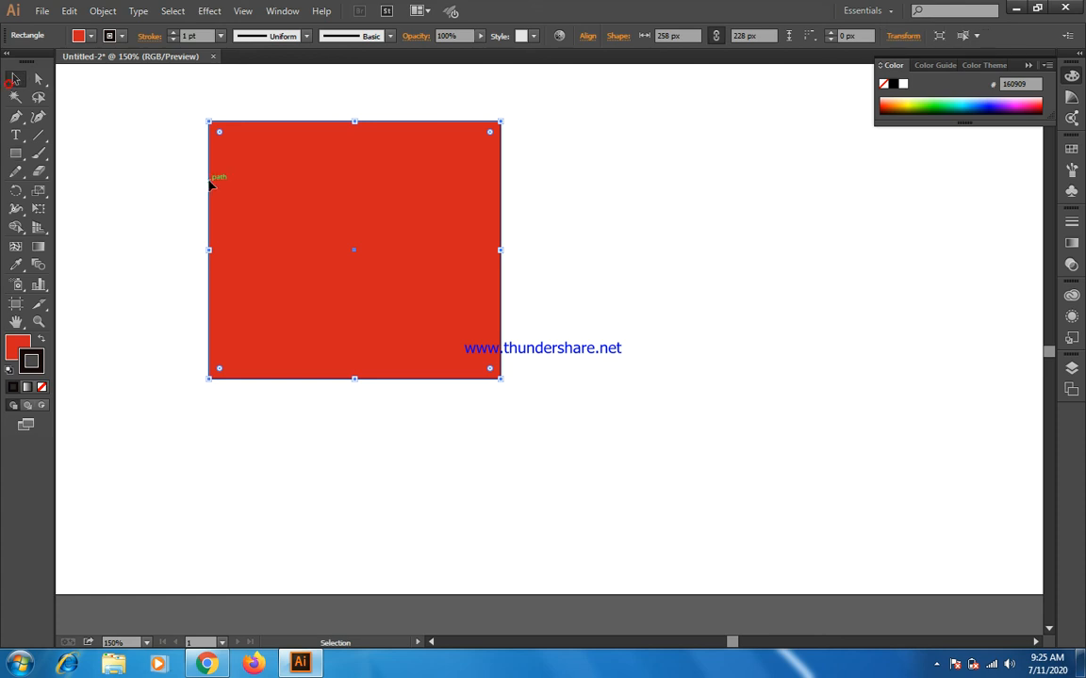
Step: Recolor the rectangle by picking stroke colors and swapping them with the fill, ending with a light purple D1AAFF fill and green 0AE900 stroke
{"action": "left_click", "coordinate": [931, 104]}
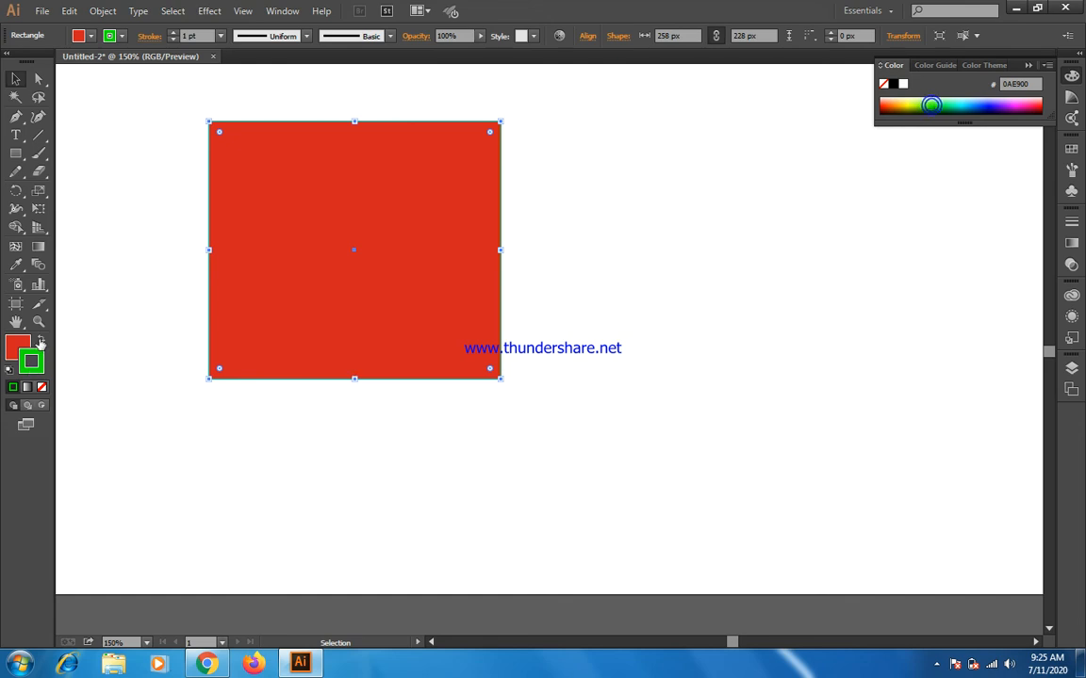
{"action": "left_click", "coordinate": [41, 338]}
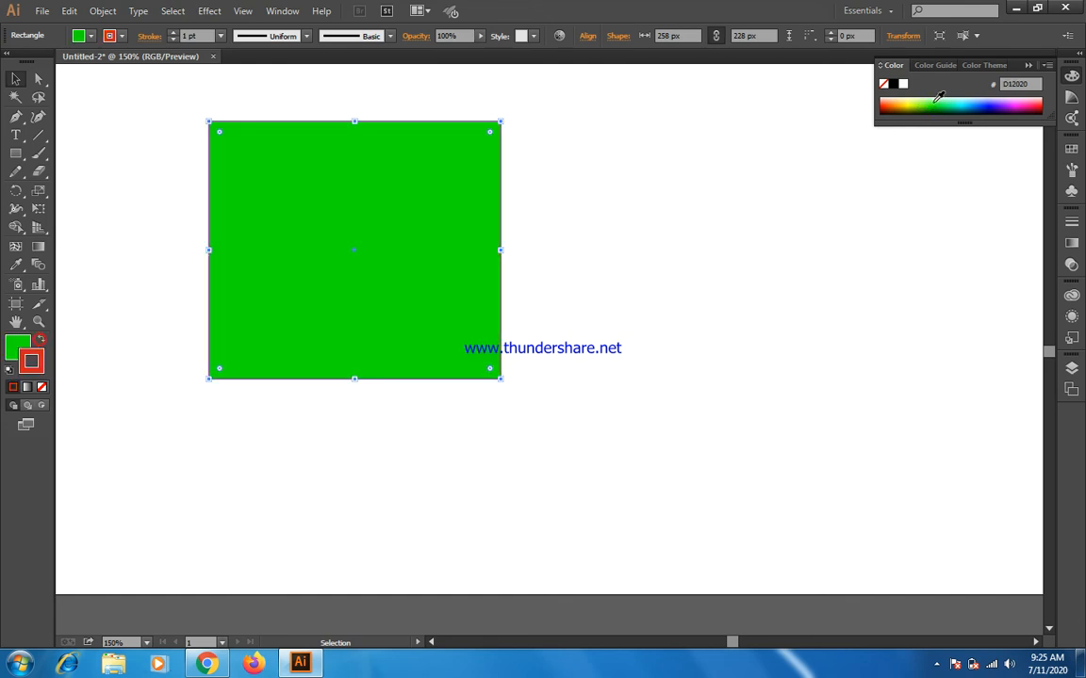
{"action": "left_click", "coordinate": [968, 101]}
{"action": "left_click", "coordinate": [1000, 98]}
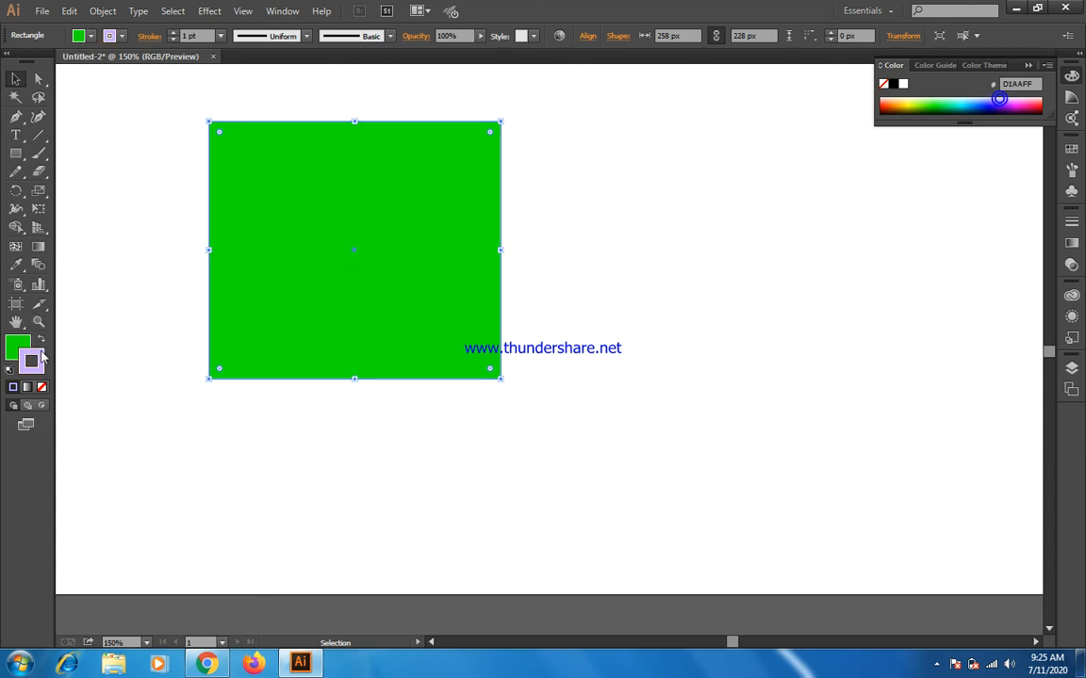
{"action": "left_click", "coordinate": [38, 339]}
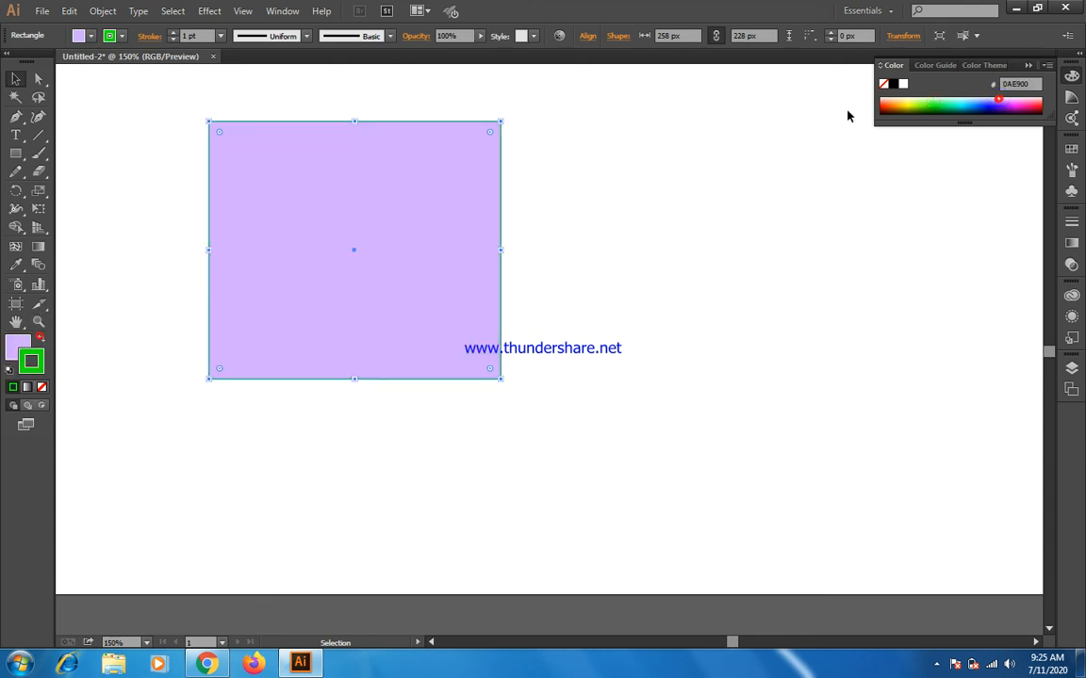
Step: Make the fill active and try cyan, blue 003BFF and other spectrum colors on the rectangle, ending with green 32E900
{"action": "double_click", "coordinate": [17, 348]}
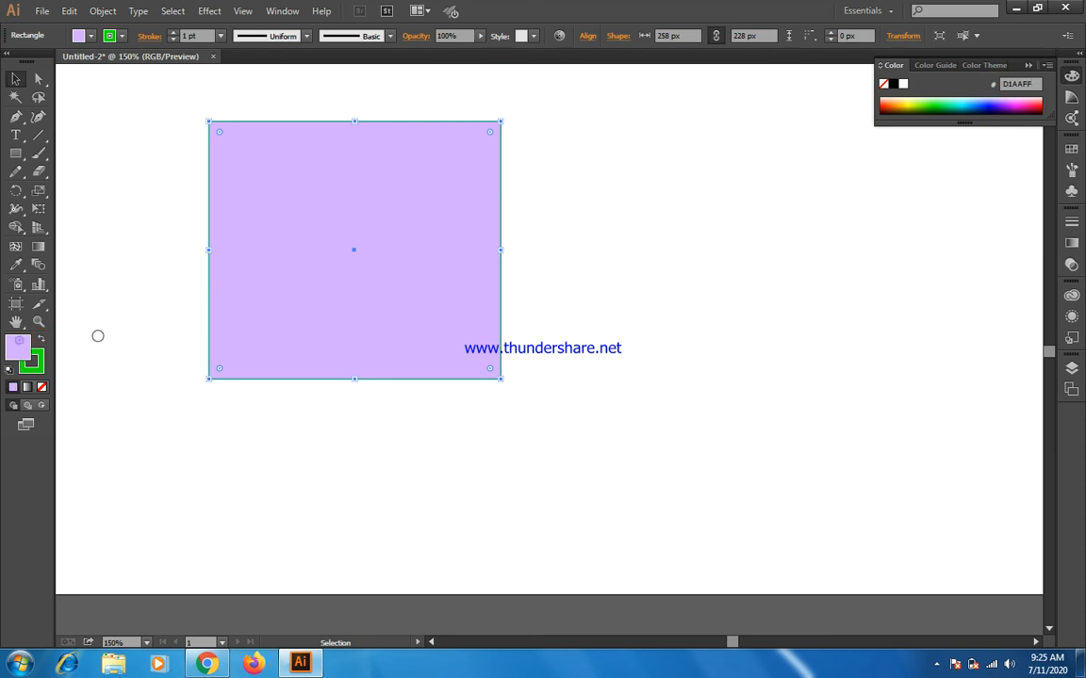
{"action": "left_click", "coordinate": [371, 220]}
{"action": "left_click", "coordinate": [962, 103]}
{"action": "left_click", "coordinate": [983, 104]}
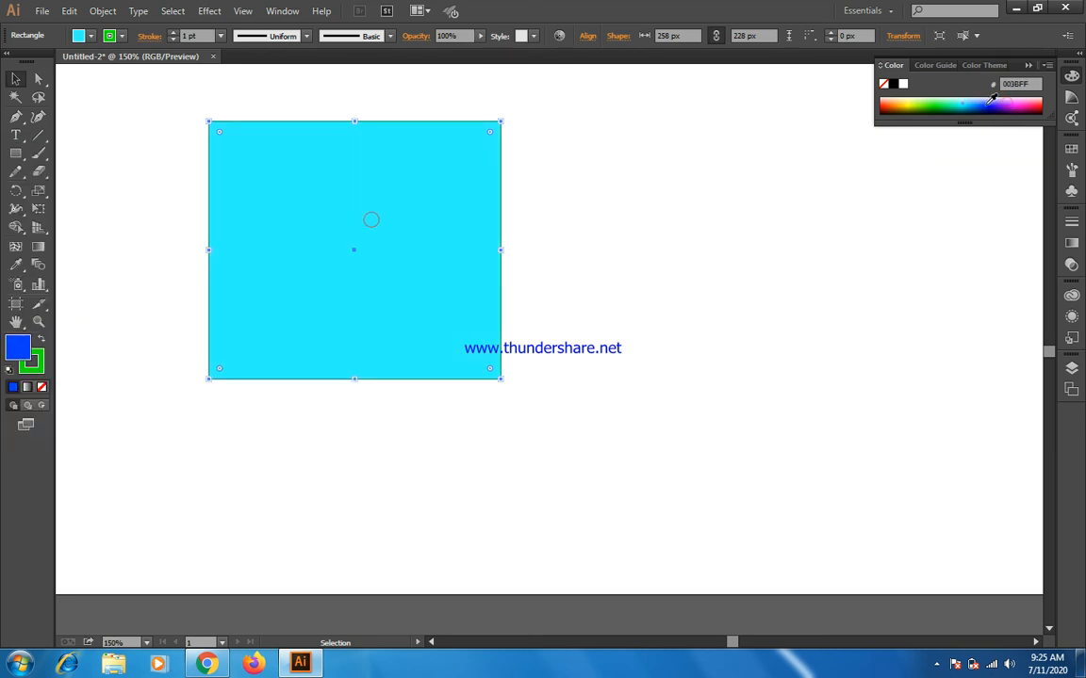
{"action": "left_click", "coordinate": [1025, 99]}
{"action": "left_click_drag", "start_coordinate": [1025, 99], "coordinate": [897, 104]}
{"action": "left_click", "coordinate": [1027, 103]}
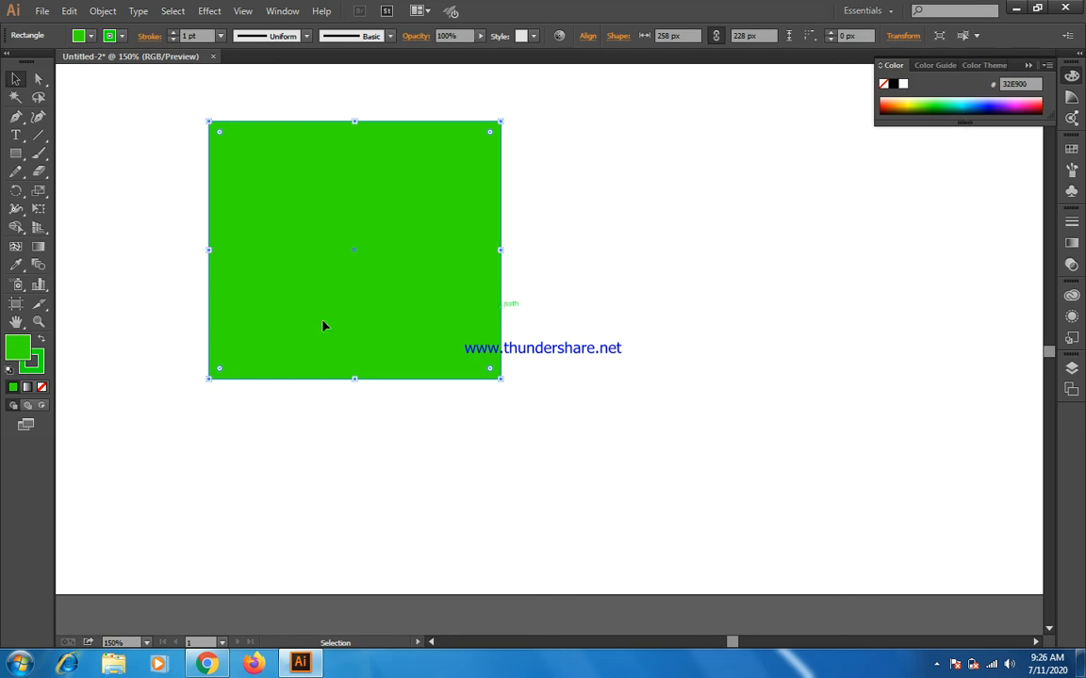
Step: Examine the fill's color values in the Color Picker and close it without applying a color
{"action": "double_click", "coordinate": [30, 354]}
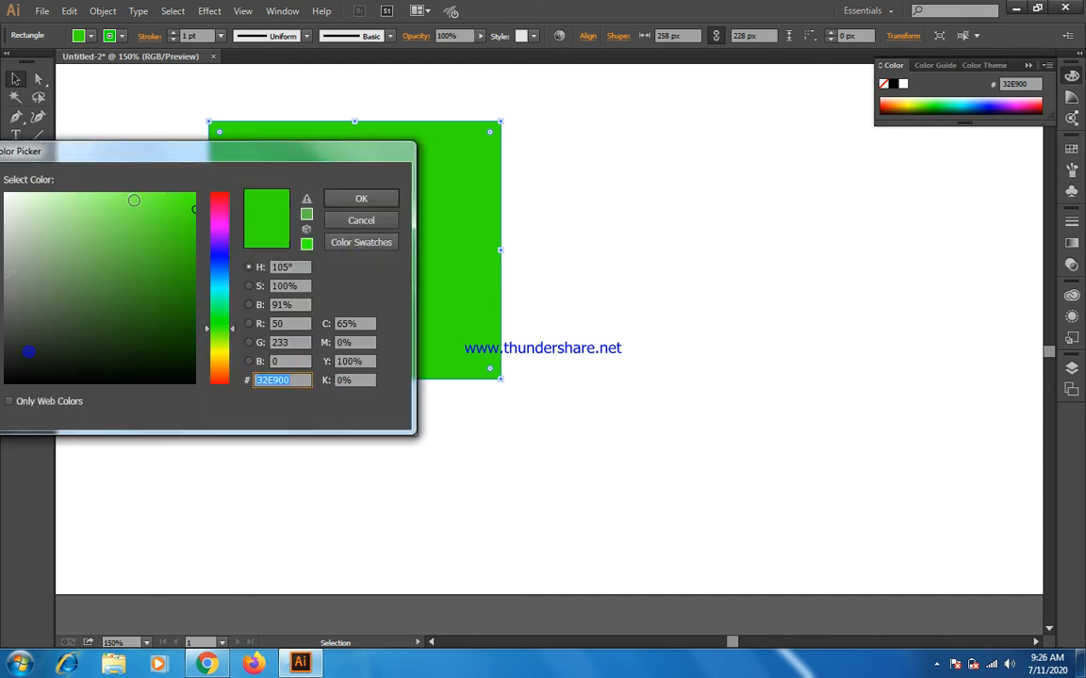
{"action": "left_click_drag", "start_coordinate": [257, 156], "coordinate": [590, 159]}
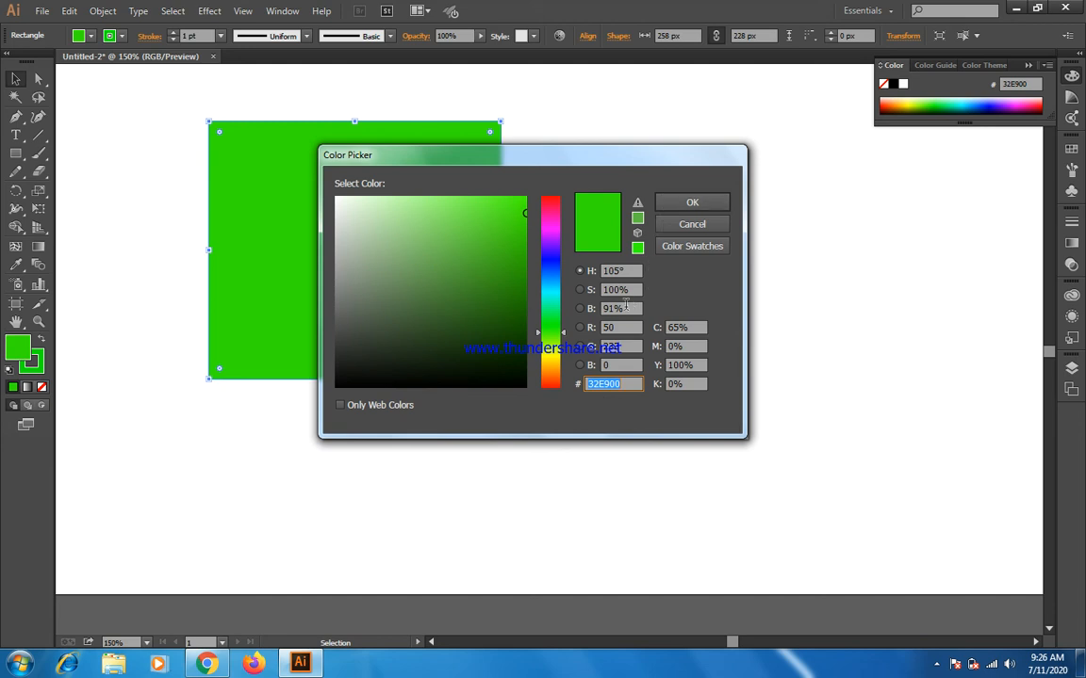
{"action": "left_click", "coordinate": [673, 229]}
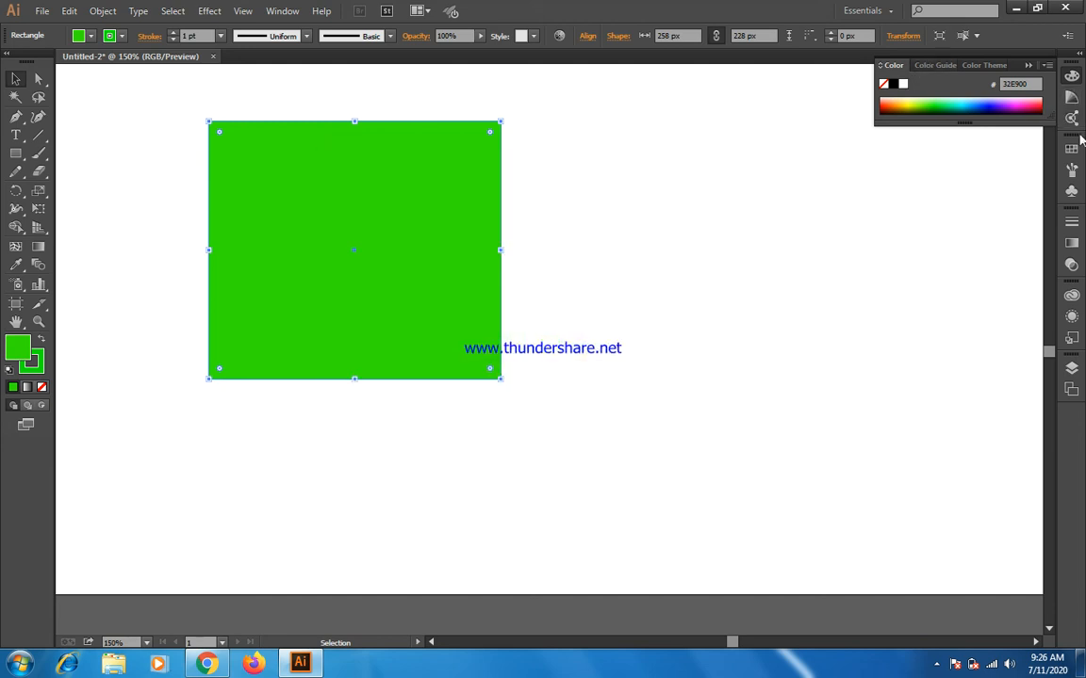
Step: Fill the rectangle with the lightest green tint from the Color Guide, and check the available Color Themes
{"action": "left_click", "coordinate": [1071, 99]}
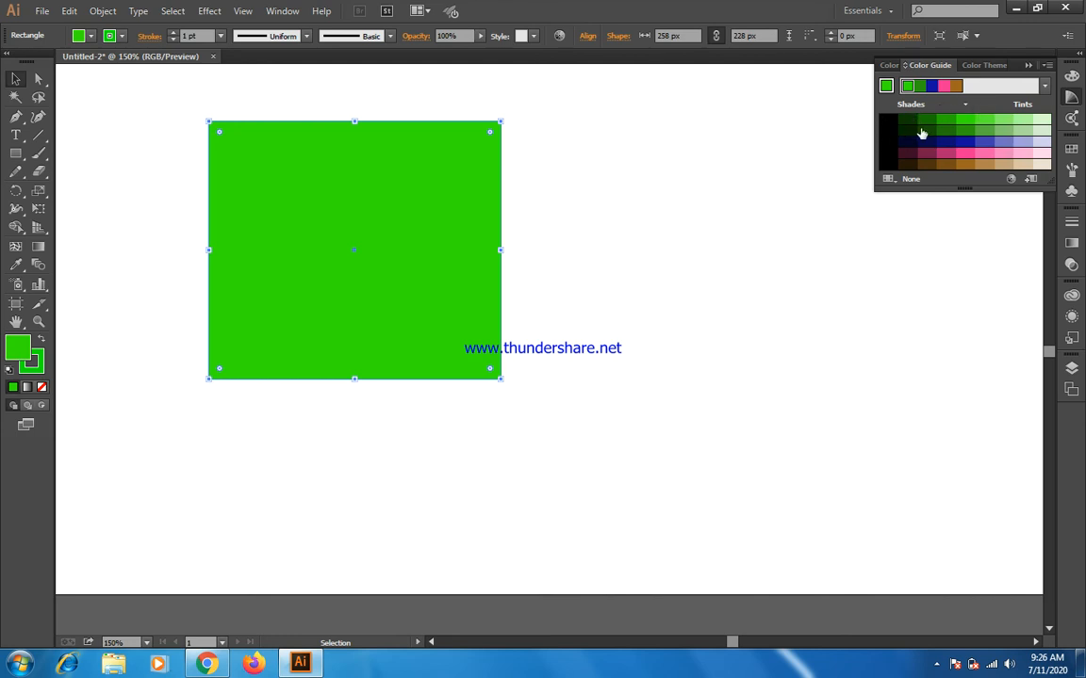
{"action": "left_click", "coordinate": [1042, 123]}
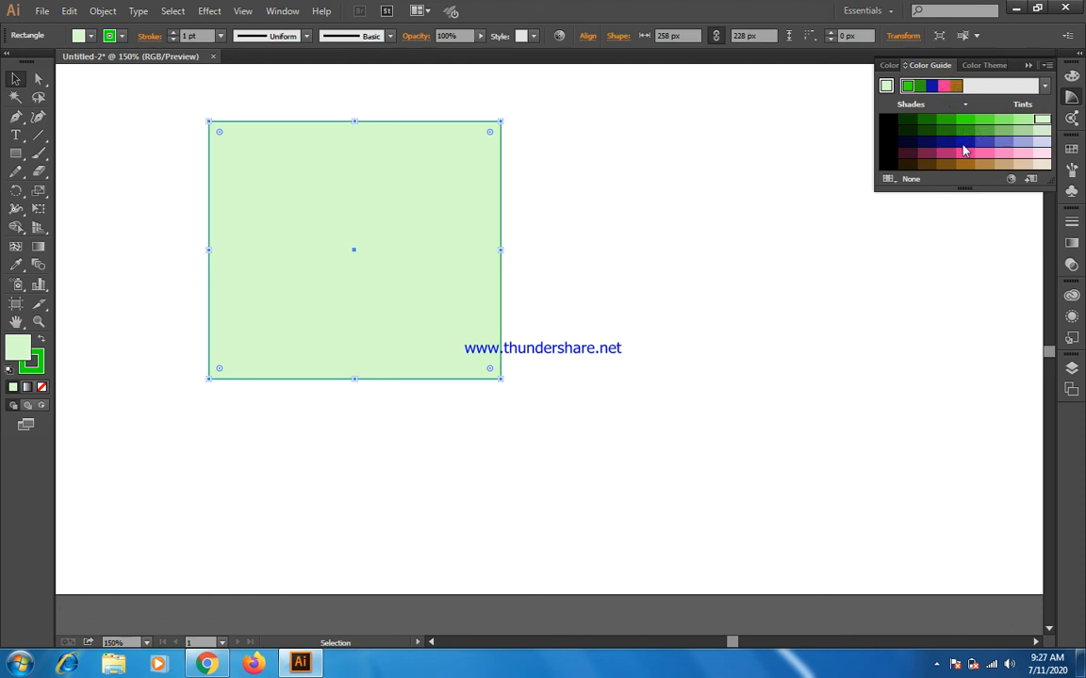
{"action": "left_click", "coordinate": [1069, 122]}
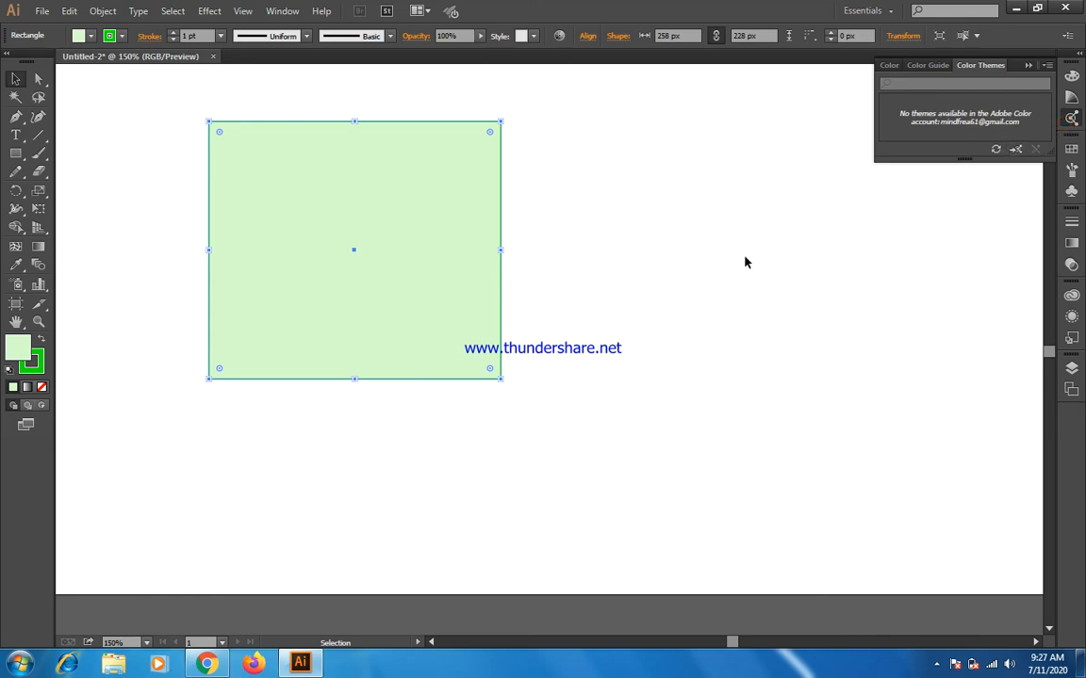
Step: Show the Swatches panel, dismiss the Windows color scheme prompt, and enlarge the panel to fit all swatches
{"action": "left_click", "coordinate": [1072, 148]}
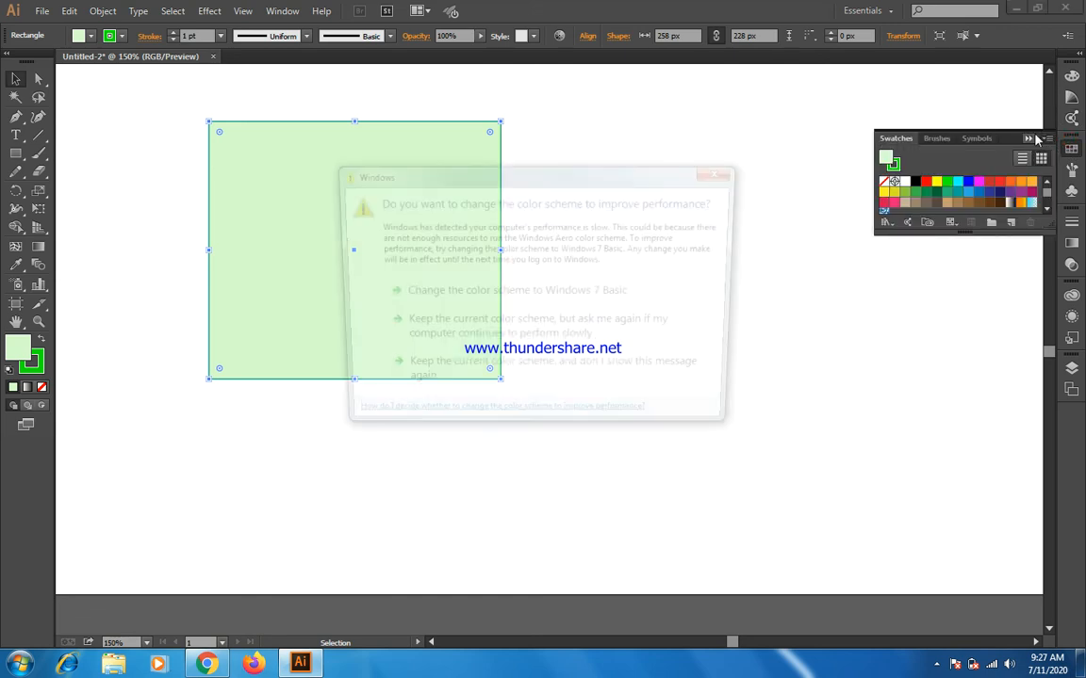
{"action": "left_click", "coordinate": [722, 172]}
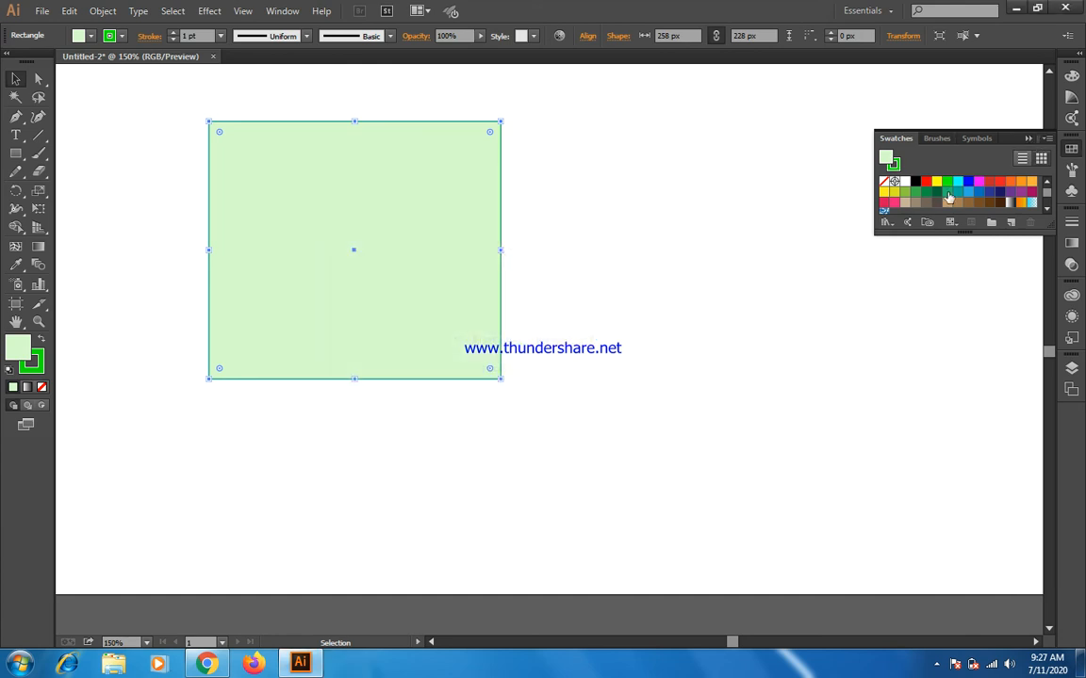
{"action": "left_click_drag", "start_coordinate": [963, 236], "coordinate": [940, 313]}
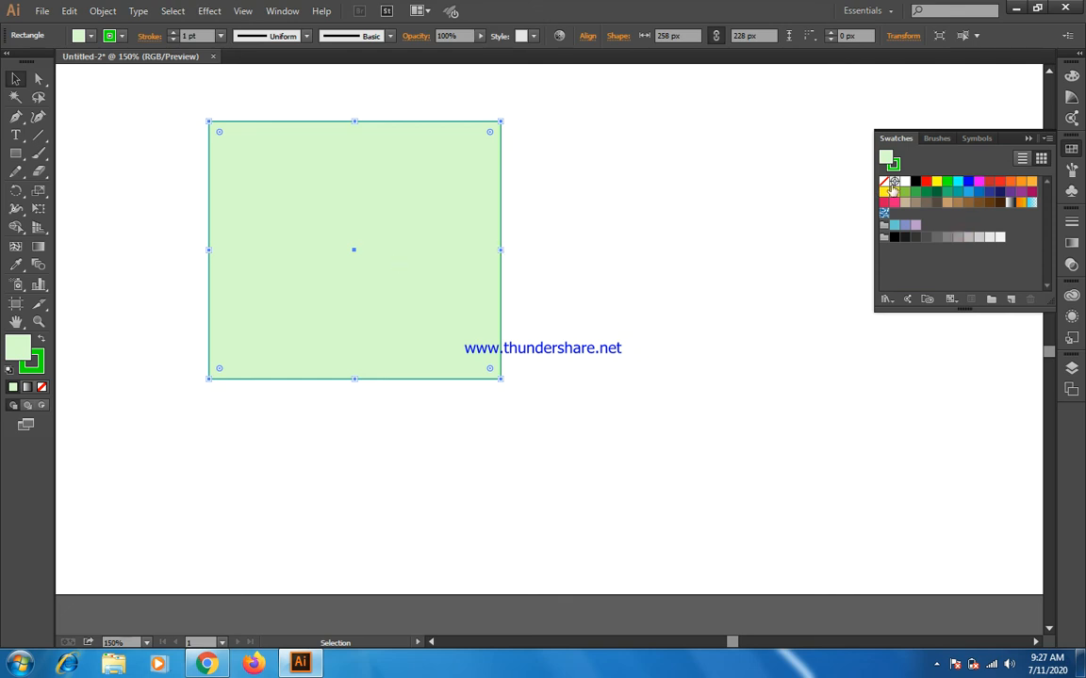
Step: Try red, green, cyan and magenta swatches on the rectangle's fill, ending with the dark yellow swatch
{"action": "left_click", "coordinate": [927, 182]}
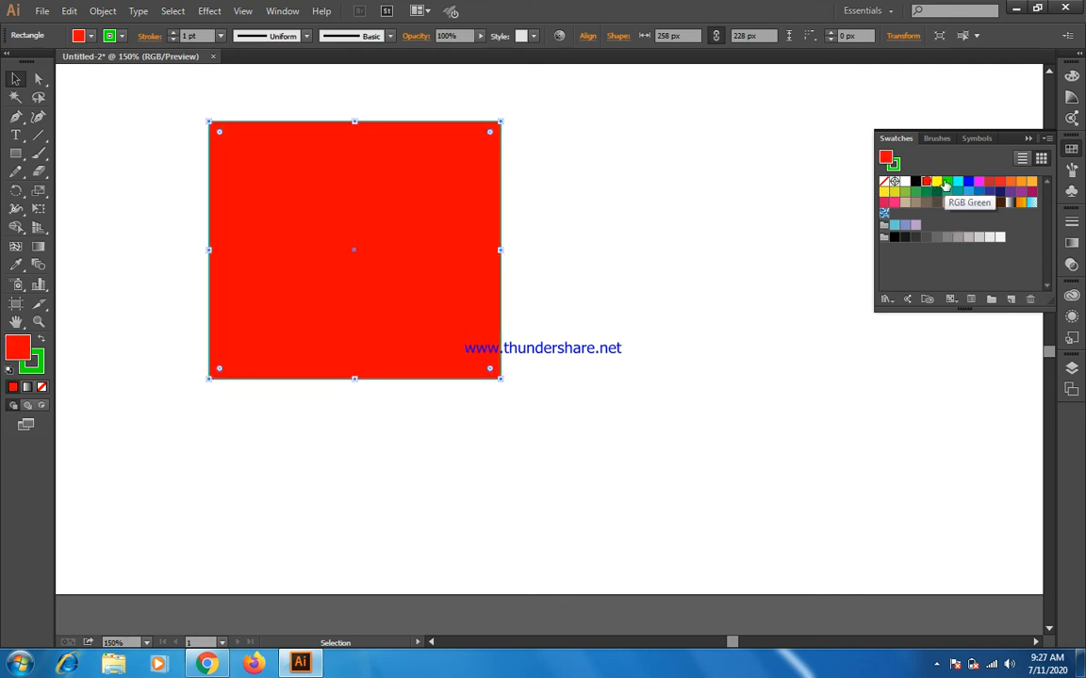
{"action": "left_click", "coordinate": [945, 182]}
{"action": "left_click", "coordinate": [959, 183]}
{"action": "left_click", "coordinate": [979, 183]}
{"action": "left_click", "coordinate": [999, 193]}
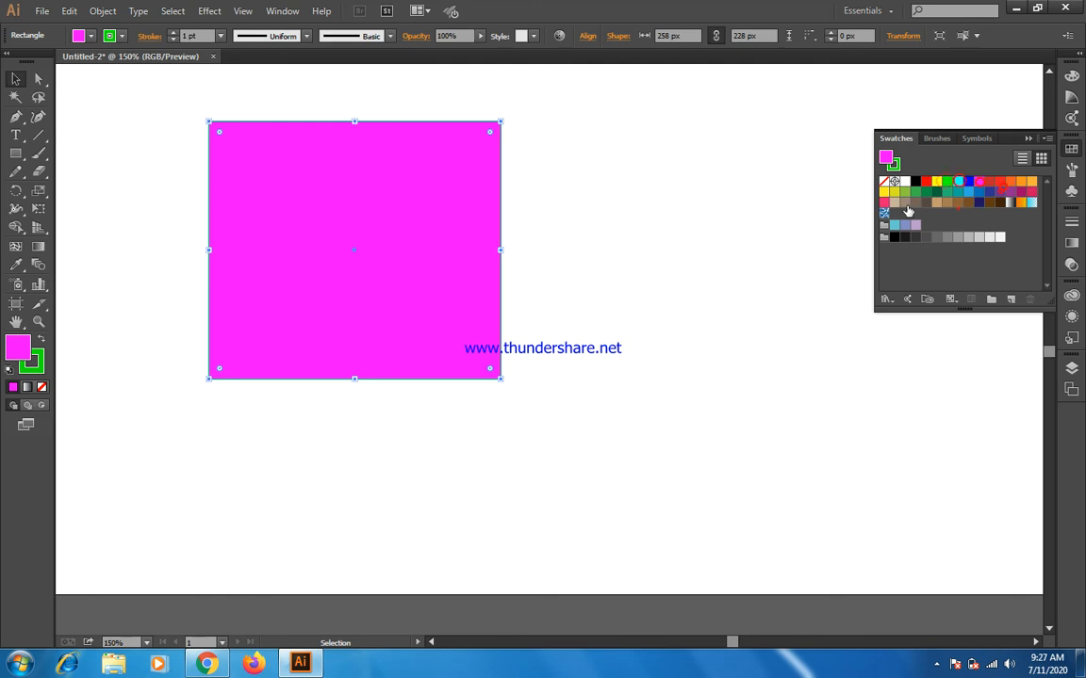
{"action": "left_click", "coordinate": [956, 206]}
{"action": "left_click", "coordinate": [907, 203]}
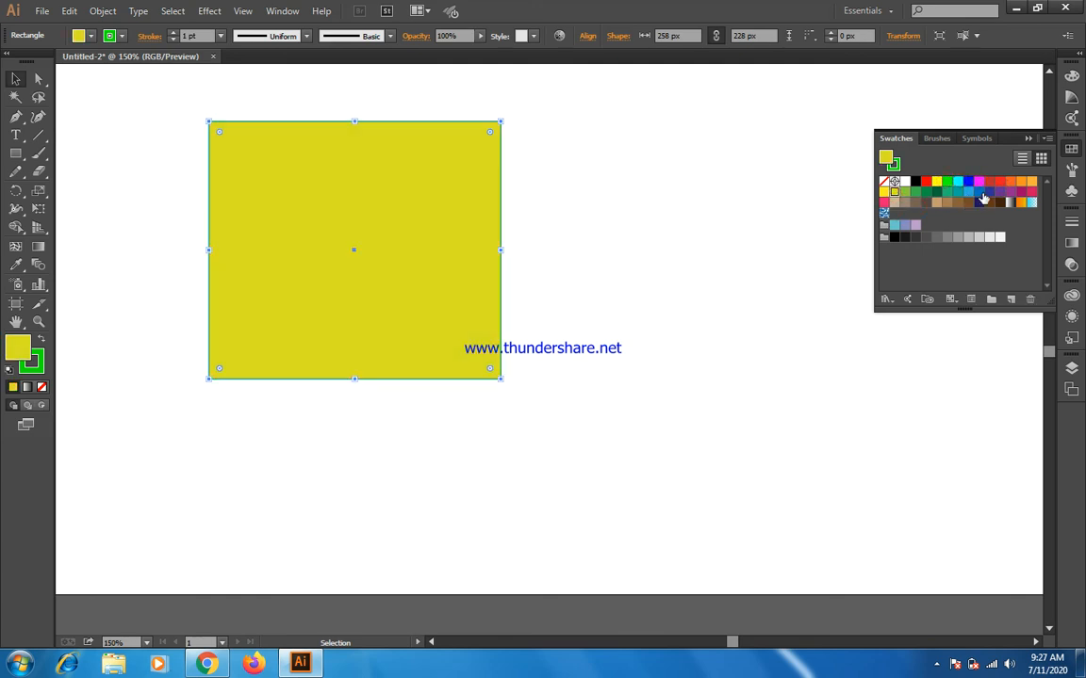
Step: Examine the available brushes and symbols
{"action": "left_click", "coordinate": [937, 138]}
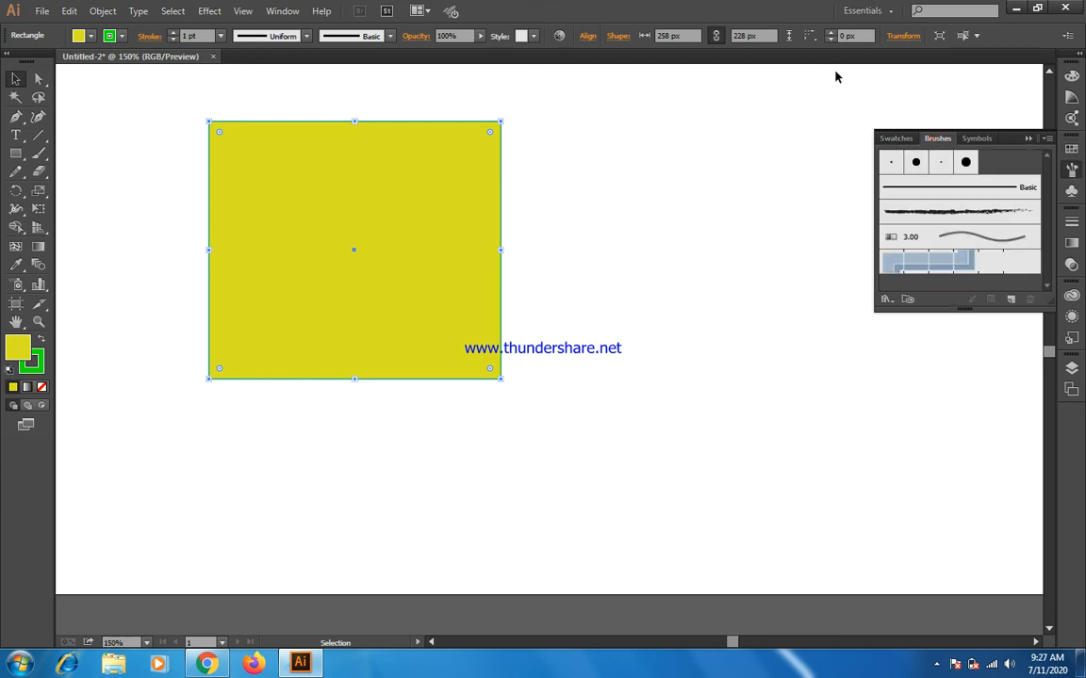
{"action": "left_click", "coordinate": [975, 138]}
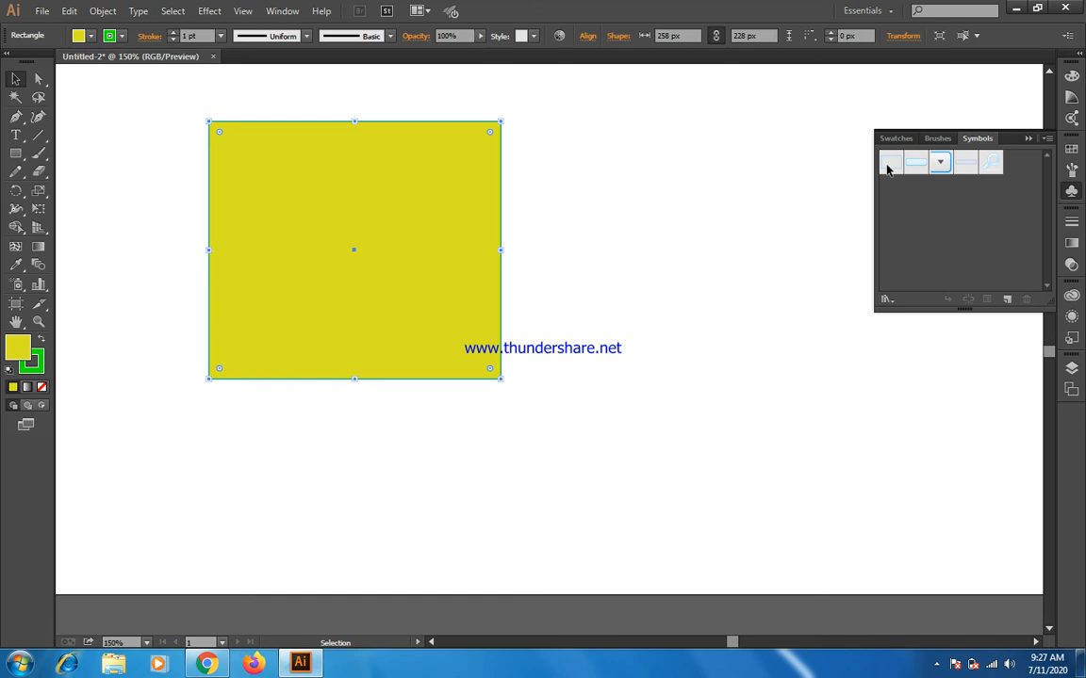
Step: Set the rectangle's green stroke weight to 3 pt and deselect the rectangle
{"action": "left_click", "coordinate": [1071, 223]}
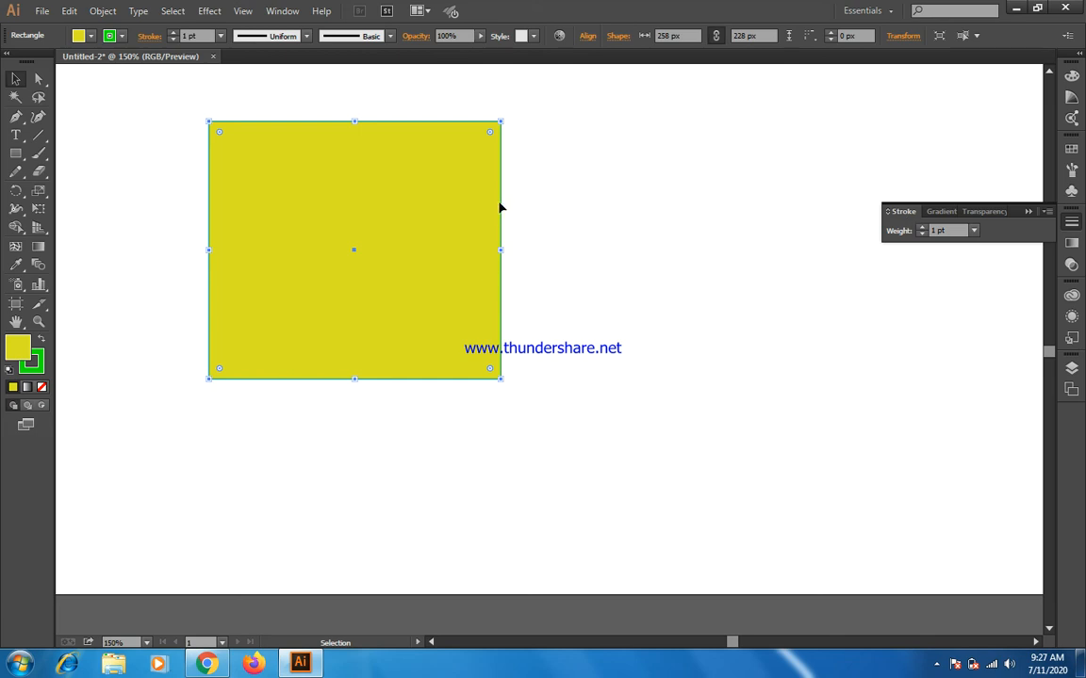
{"action": "left_click", "coordinate": [973, 231]}
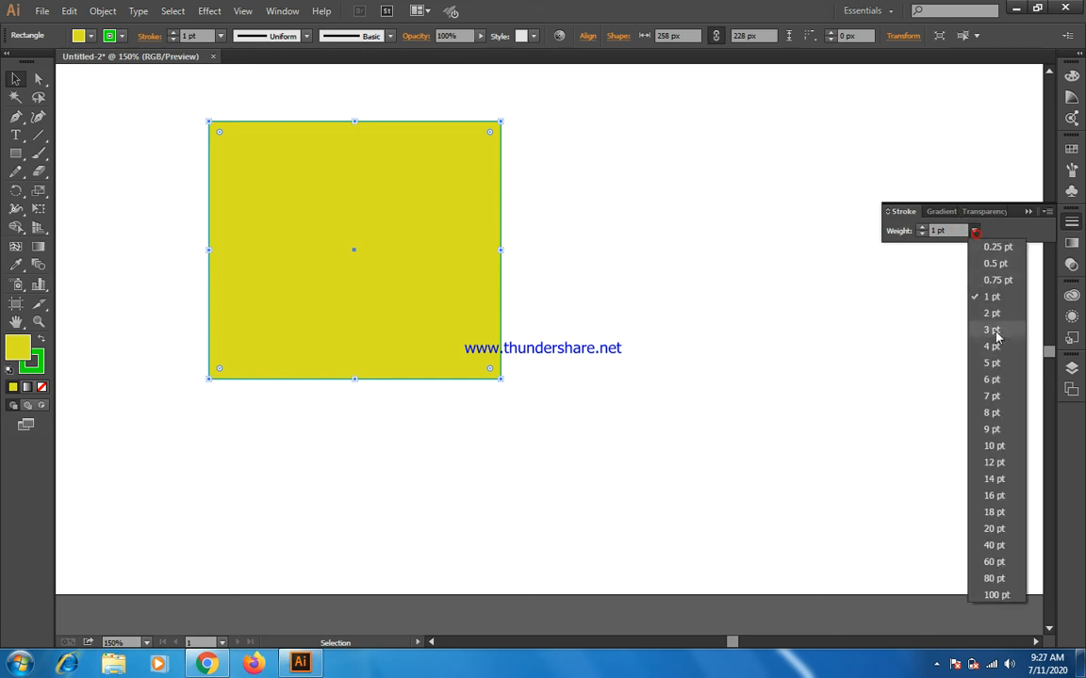
{"action": "left_click", "coordinate": [983, 327]}
{"action": "left_click", "coordinate": [994, 335]}
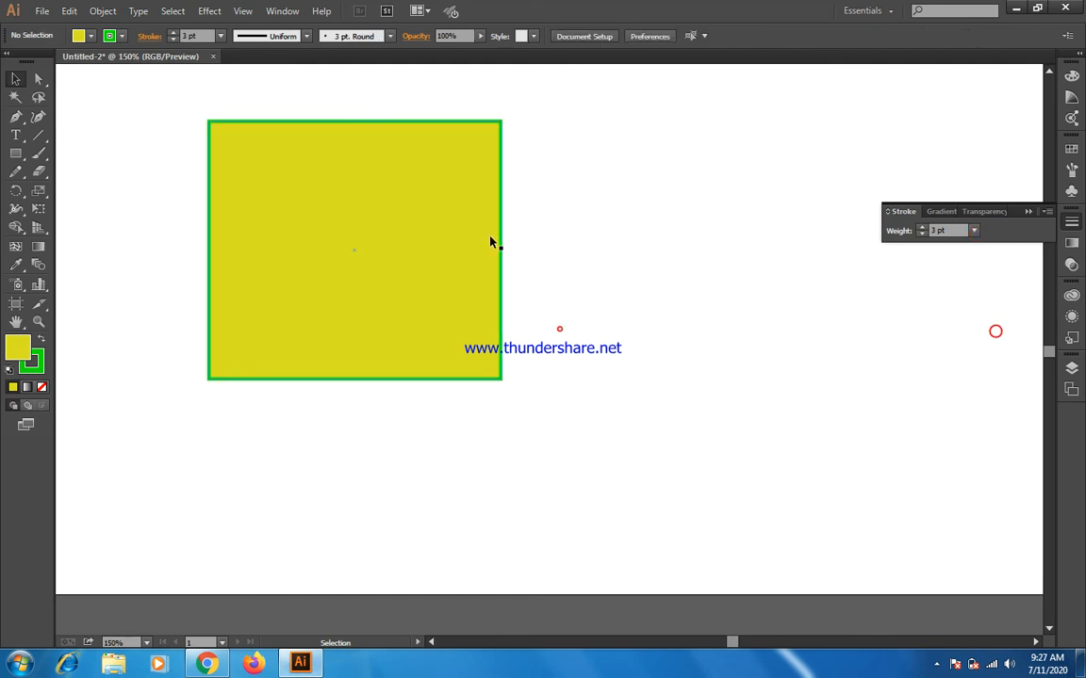
Step: Set the stroke weight to 5 pt with no object selected
{"action": "left_click", "coordinate": [972, 232]}
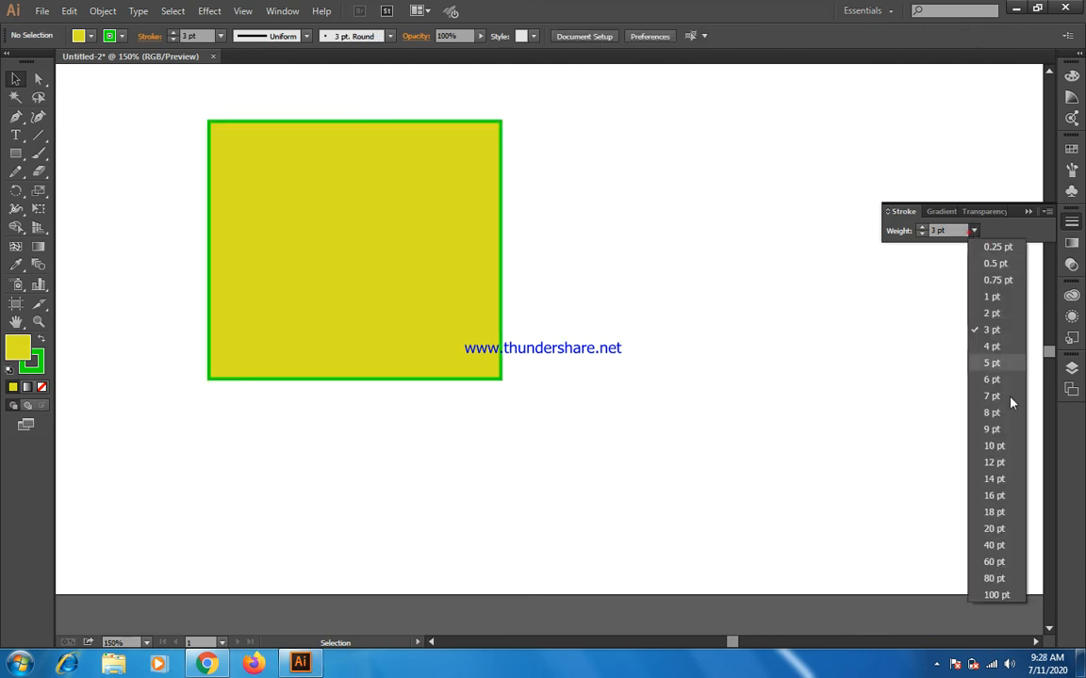
{"action": "left_click", "coordinate": [999, 364]}
{"action": "left_click", "coordinate": [768, 401]}
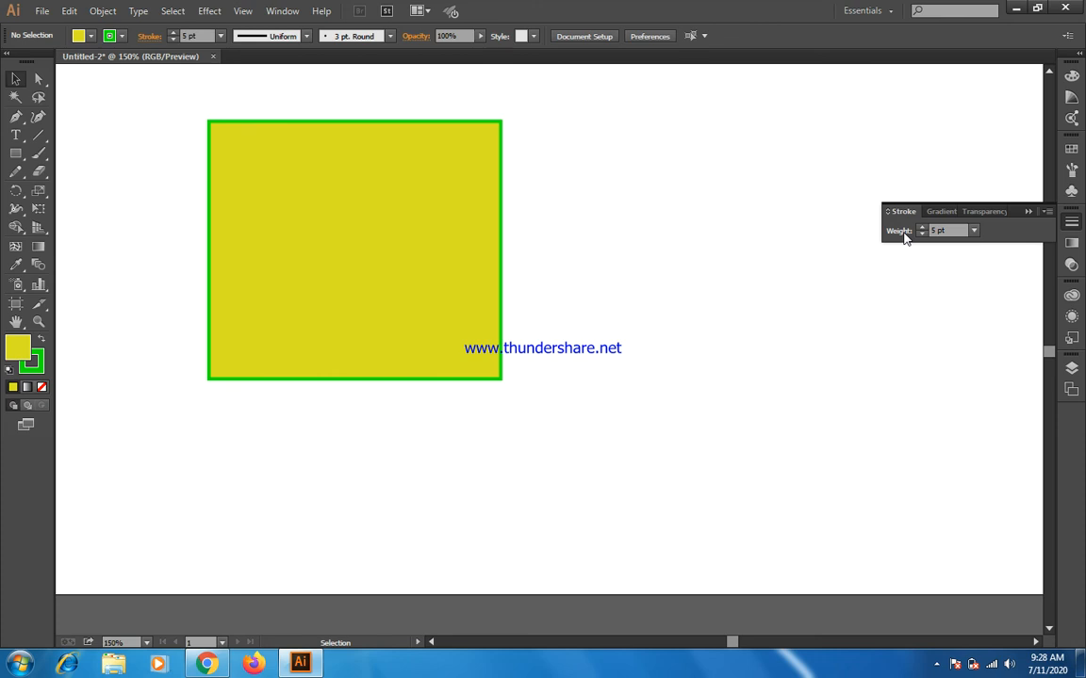
Step: Examine the Gradient and Transparency options
{"action": "left_click", "coordinate": [1072, 242]}
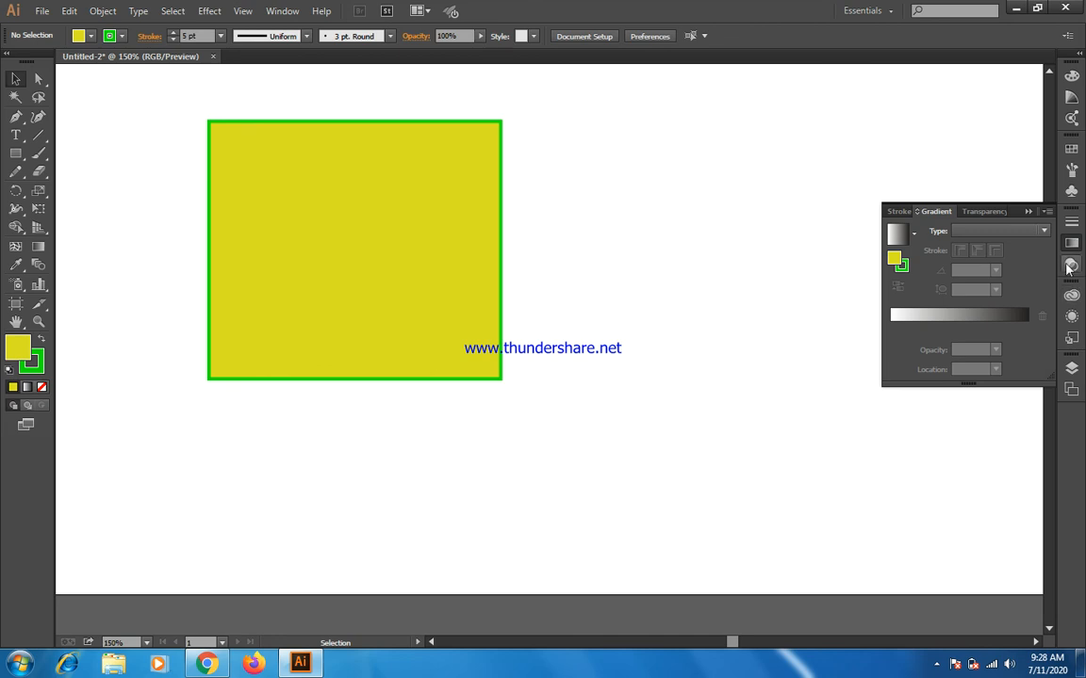
{"action": "left_click", "coordinate": [1072, 265]}
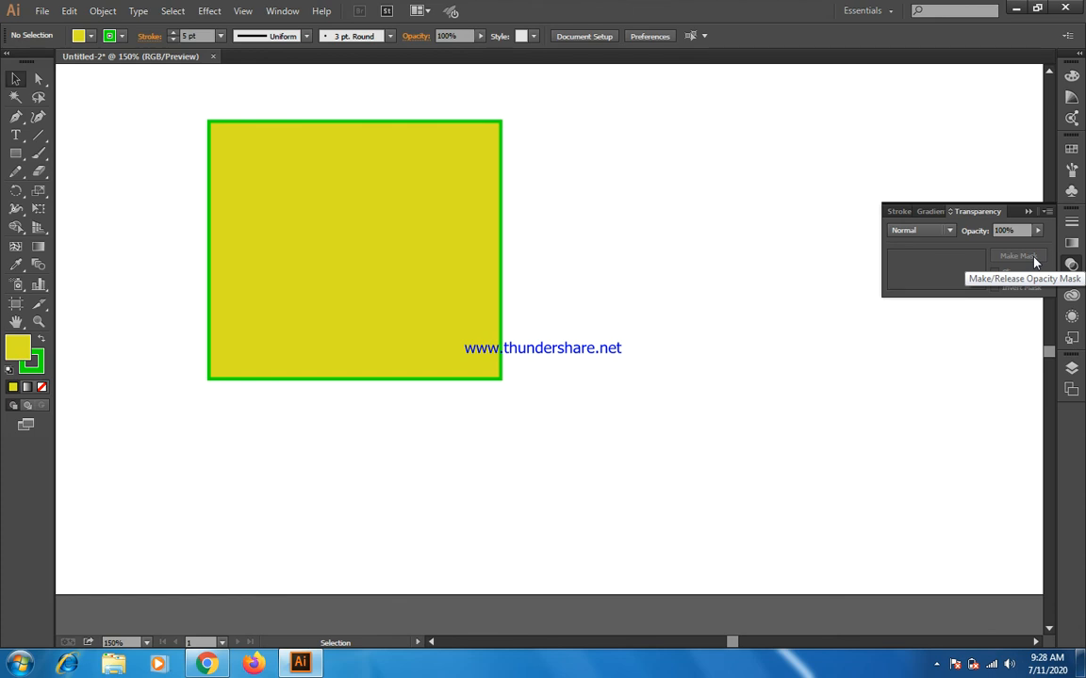
Step: Display the document's layers and expand Layer 1 to examine the objects it contains
{"action": "left_click", "coordinate": [1072, 372]}
{"action": "left_click", "coordinate": [1072, 370]}
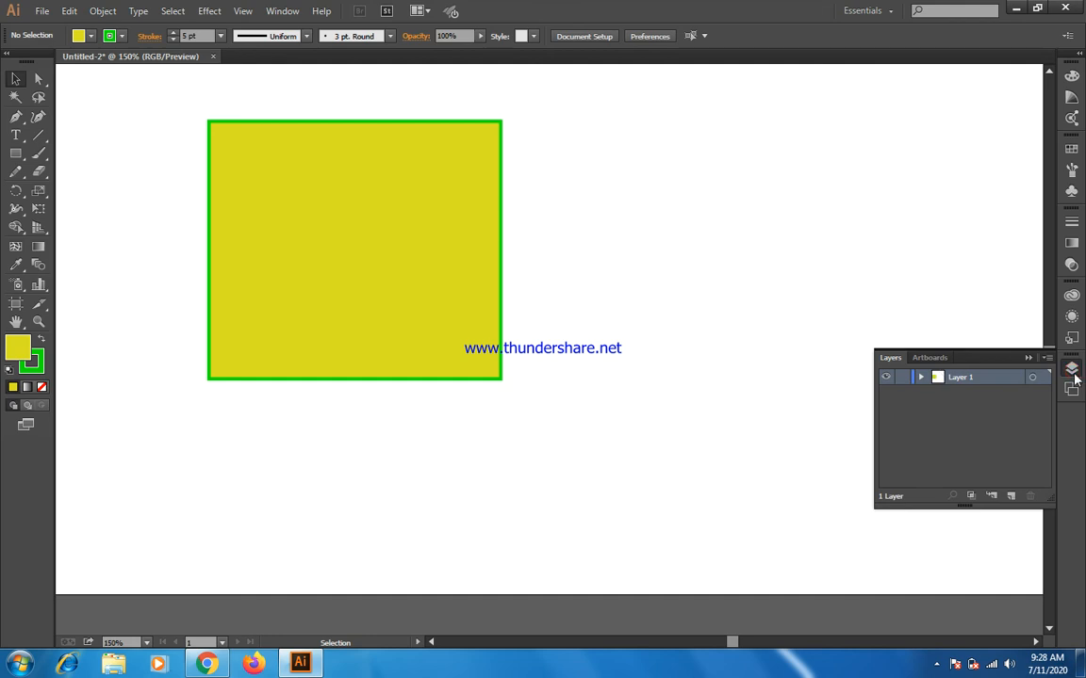
{"action": "left_click", "coordinate": [921, 378]}
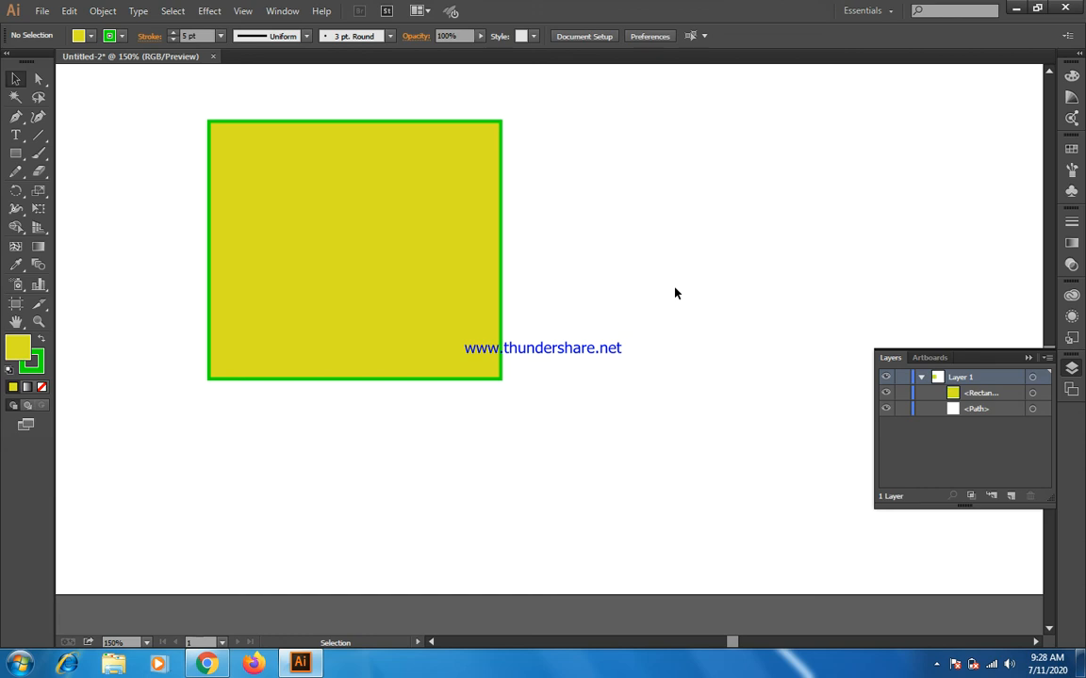
Step: Hide the path and the rectangle in Layer 1, and make both visible again
{"action": "left_click", "coordinate": [886, 410]}
{"action": "left_click", "coordinate": [885, 396]}
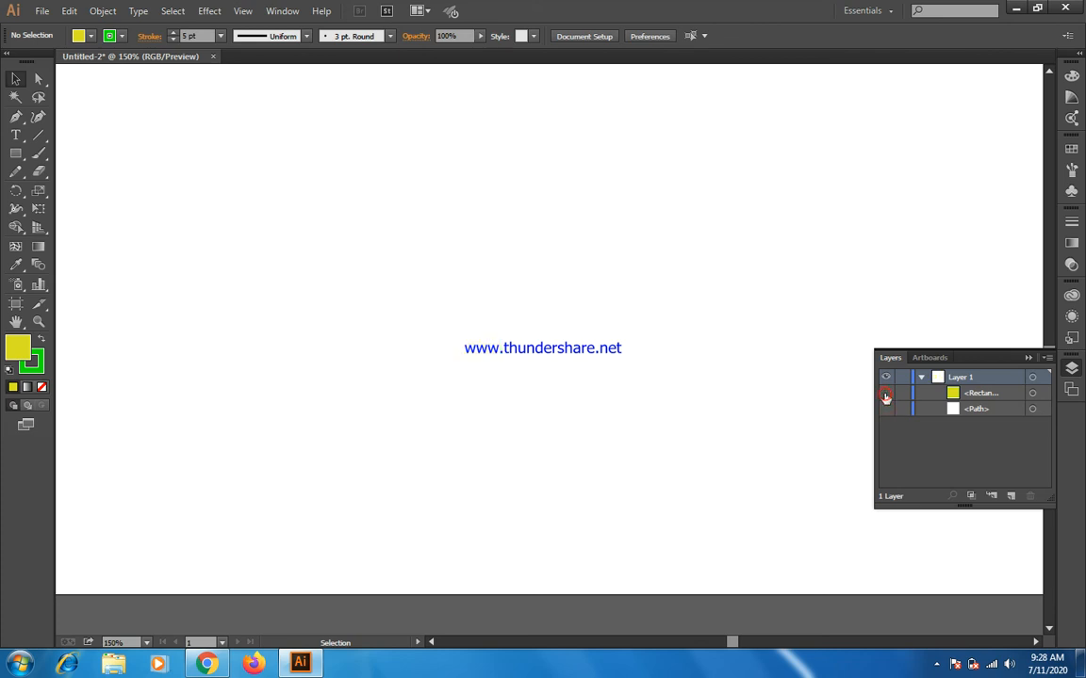
{"action": "left_click", "coordinate": [885, 397]}
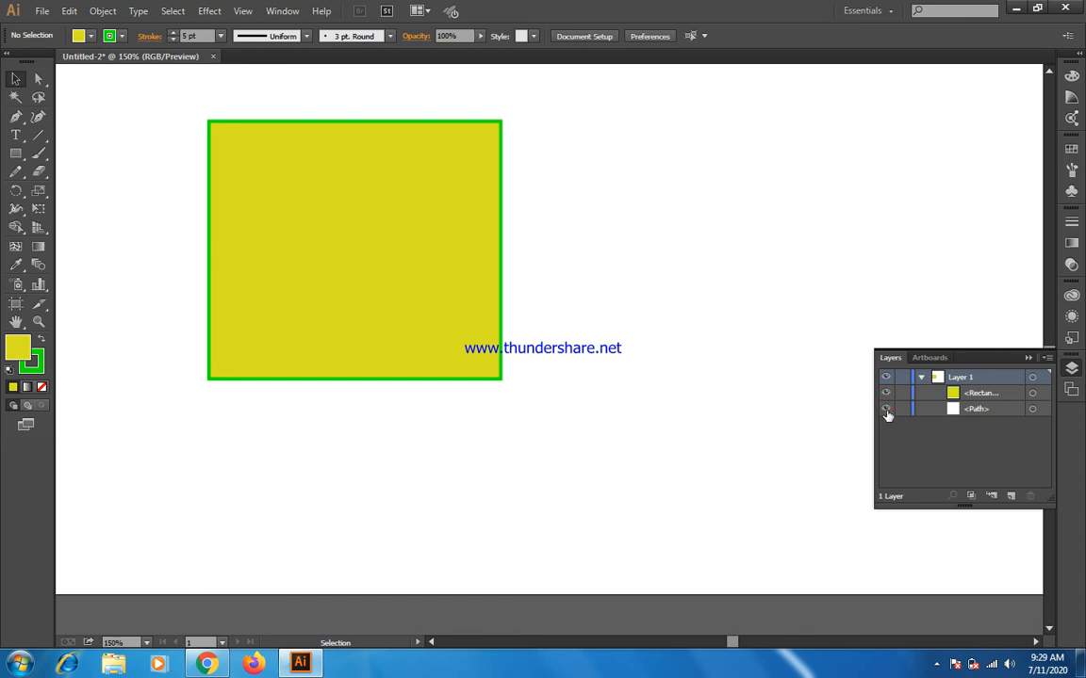
{"action": "left_click", "coordinate": [886, 394]}
{"action": "left_click", "coordinate": [886, 395]}
Step: Lock the yellow rectangle in Layer 1 and try to select it by drawing Lasso outlines across it
{"action": "left_click", "coordinate": [903, 394]}
{"action": "key", "text": "q"}
{"action": "left_click_drag", "start_coordinate": [509, 205], "coordinate": [256, 315]}
{"action": "left_click_drag", "start_coordinate": [563, 211], "coordinate": [206, 319]}
{"action": "left_click_drag", "start_coordinate": [146, 145], "coordinate": [492, 387]}
{"action": "left_click_drag", "start_coordinate": [367, 147], "coordinate": [298, 323]}
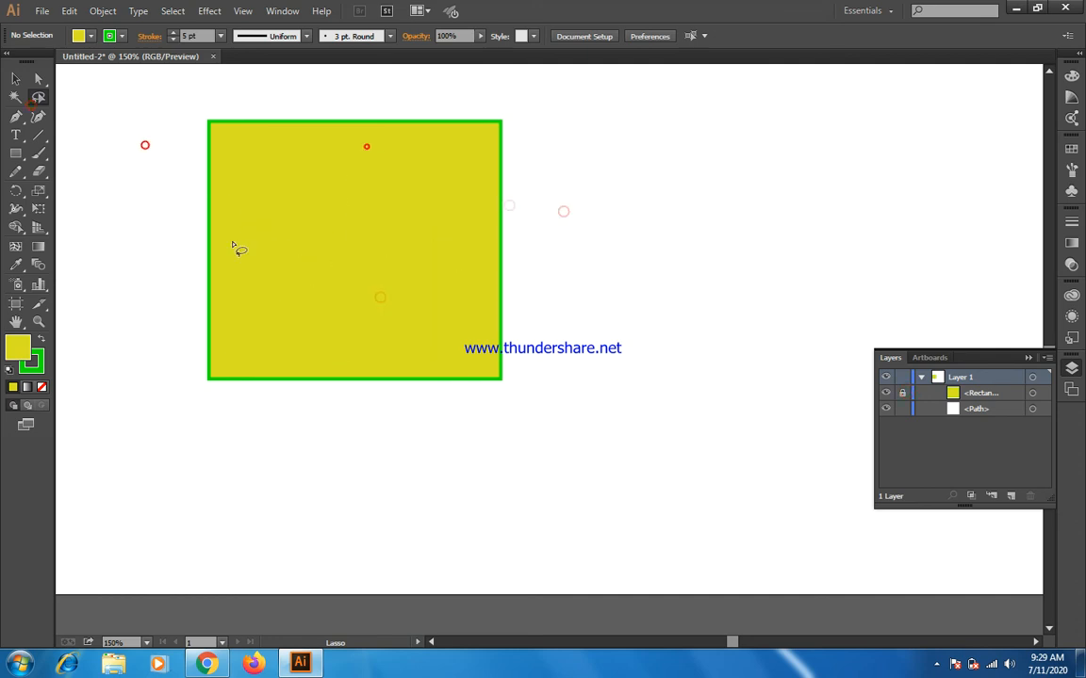
{"action": "left_click_drag", "start_coordinate": [201, 158], "coordinate": [542, 333]}
{"action": "left_click_drag", "start_coordinate": [305, 166], "coordinate": [226, 273]}
Step: Draw several freehand Pencil strokes with the 5 pt green stroke over the locked rectangle
{"action": "left_click", "coordinate": [17, 174]}
{"action": "mouse_move", "coordinate": [308, 118]}
{"action": "left_mouse_down"}
{"action": "mouse_move", "coordinate": [205, 140]}
{"action": "mouse_move", "coordinate": [387, 281]}
{"action": "left_mouse_up"}
{"action": "left_click_drag", "start_coordinate": [347, 208], "coordinate": [388, 273]}
{"action": "left_click_drag", "start_coordinate": [335, 230], "coordinate": [369, 297]}
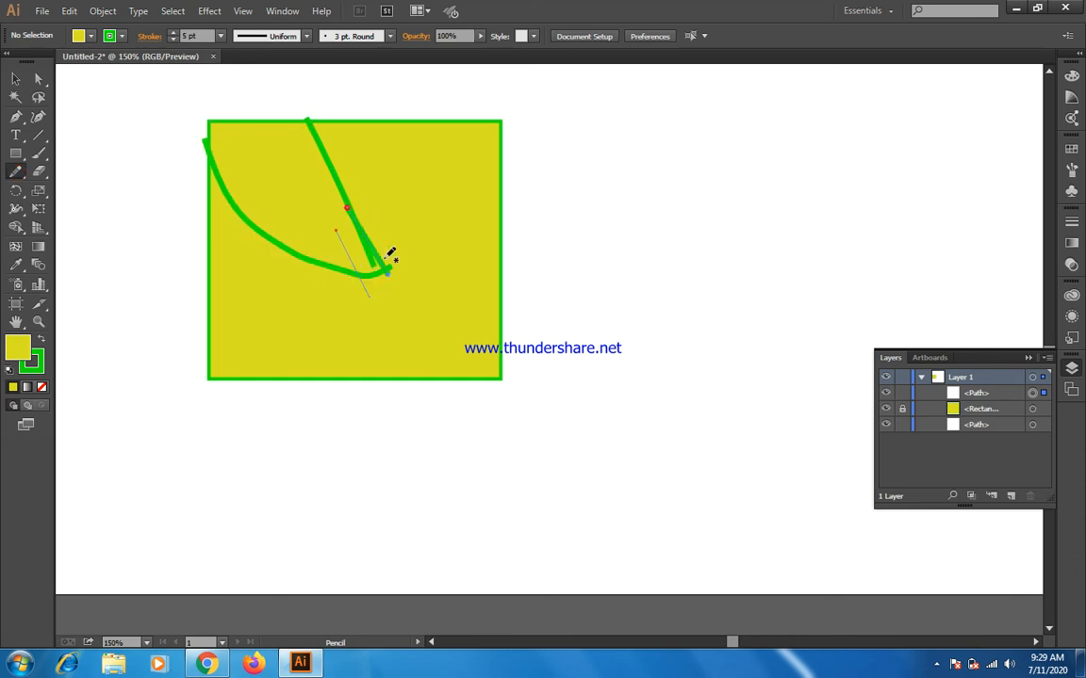
{"action": "mouse_move", "coordinate": [375, 234]}
{"action": "left_mouse_down"}
{"action": "mouse_move", "coordinate": [384, 259]}
{"action": "mouse_move", "coordinate": [484, 238]}
{"action": "left_mouse_up"}
{"action": "mouse_move", "coordinate": [365, 132]}
{"action": "left_mouse_down"}
{"action": "mouse_move", "coordinate": [376, 186]}
{"action": "mouse_move", "coordinate": [353, 179]}
{"action": "mouse_move", "coordinate": [417, 200]}
{"action": "mouse_move", "coordinate": [443, 264]}
{"action": "left_mouse_up"}
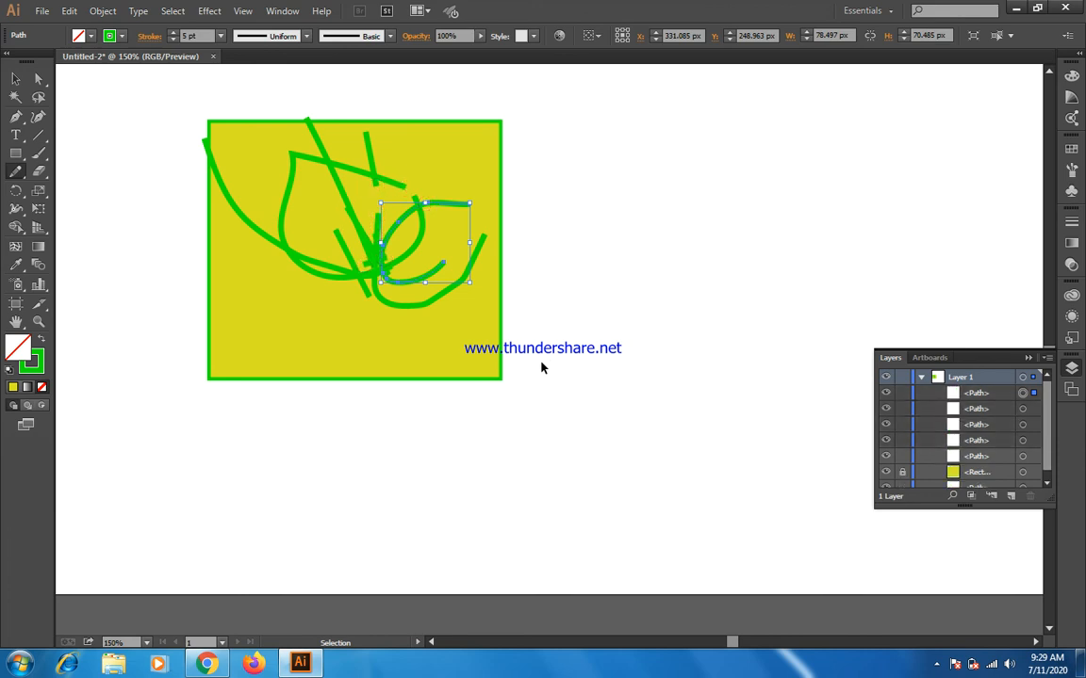
Step: Delete all the pencil strokes and unlock the yellow rectangle in Layer 1
{"action": "key", "text": "ctrl+a"}
{"action": "key", "text": "Delete"}
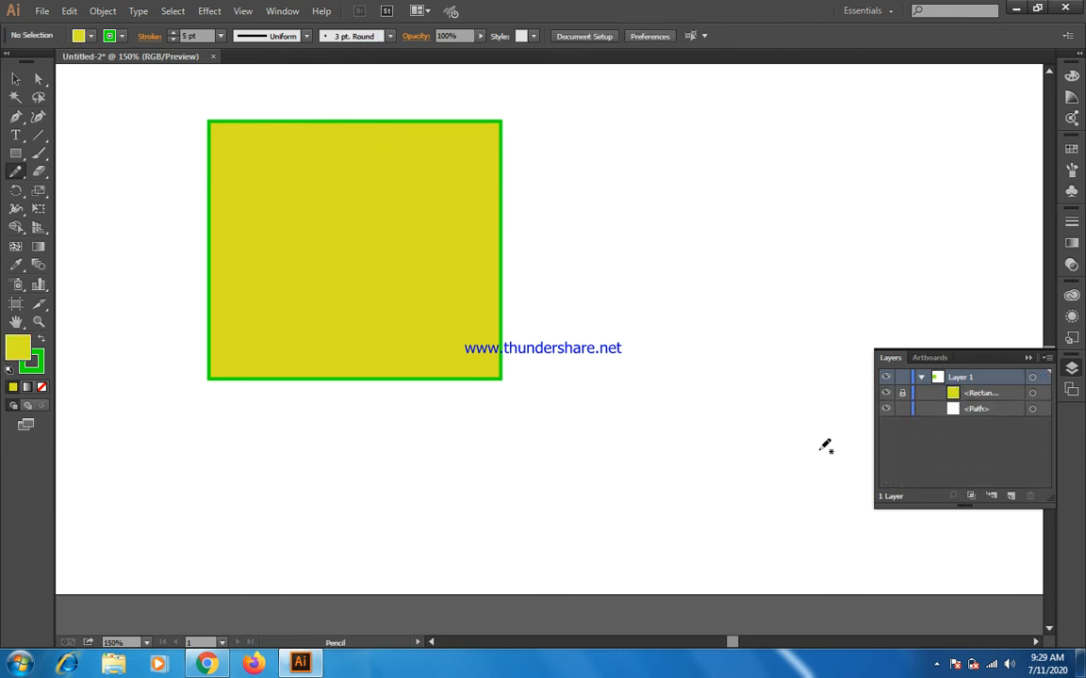
{"action": "left_click", "coordinate": [903, 394]}
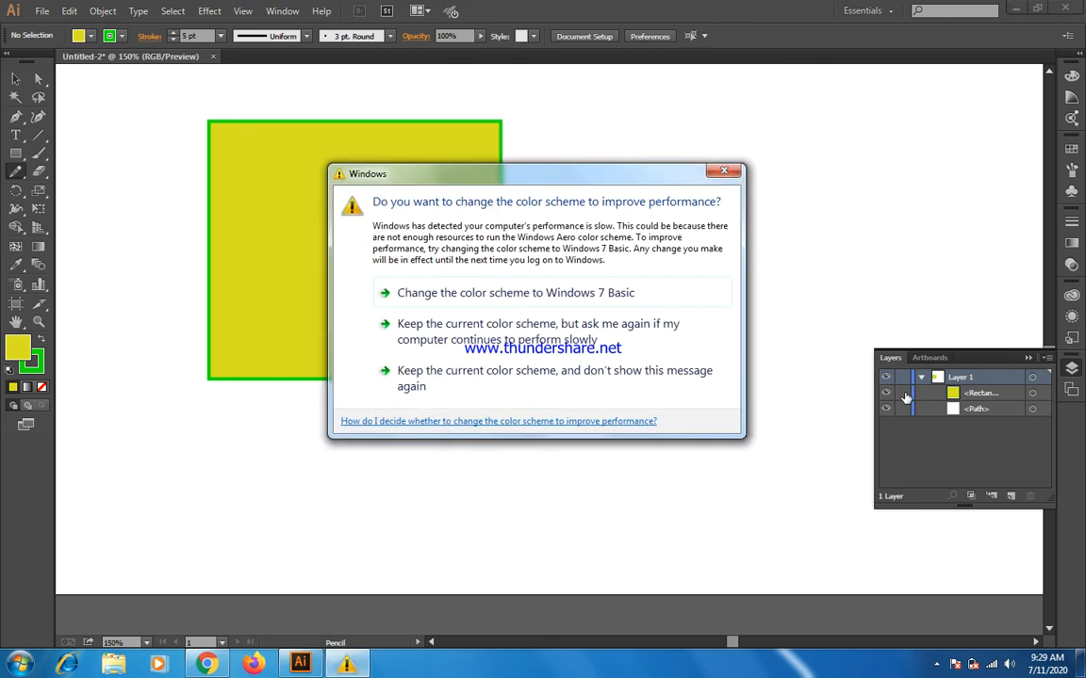
Step: Dismiss the Windows color scheme prompt without choosing an option
{"action": "left_click", "coordinate": [724, 170]}
{"action": "left_click", "coordinate": [722, 173]}
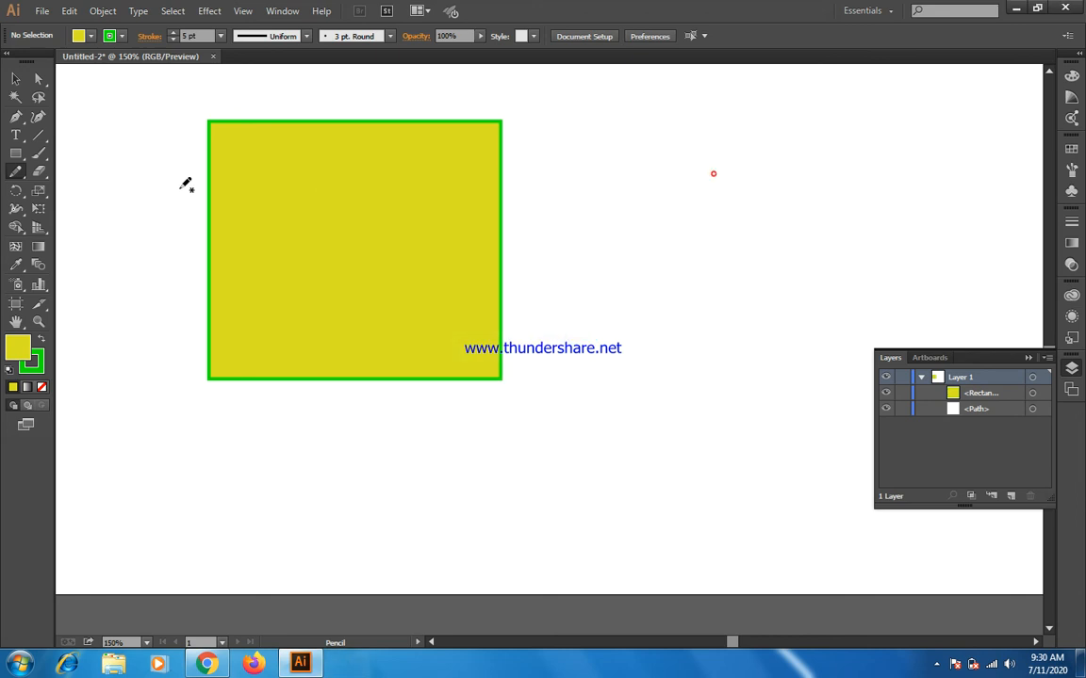